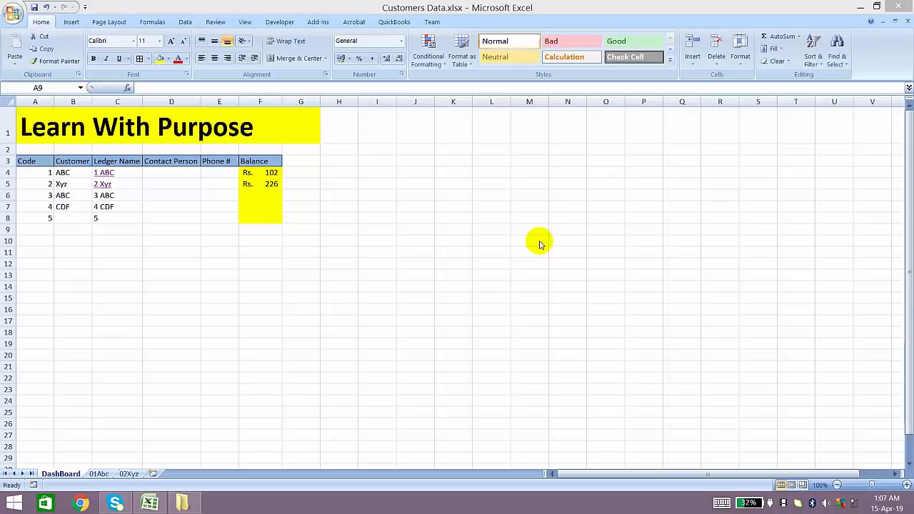
Examine the DashBoard sheet's title, the customer table's code column and the concatenation formula in the Ledger Name column
left_click(359, 233)
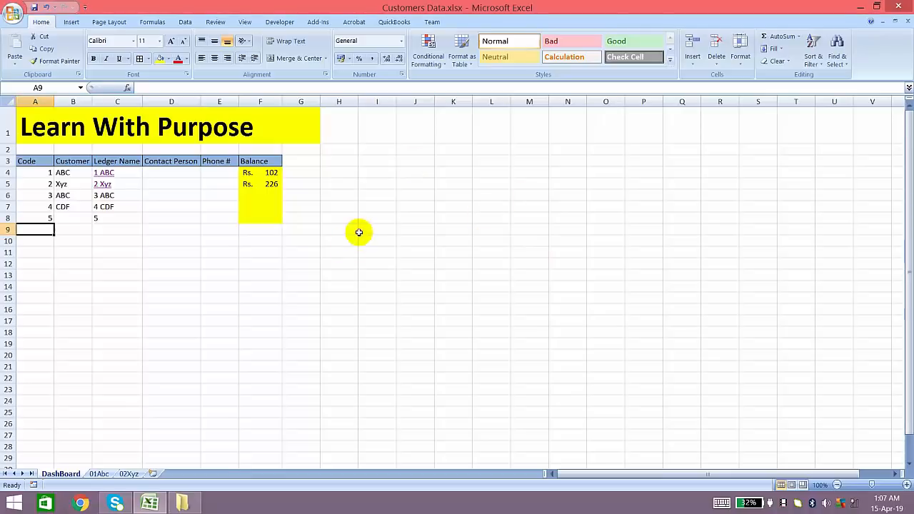
left_click(340, 189)
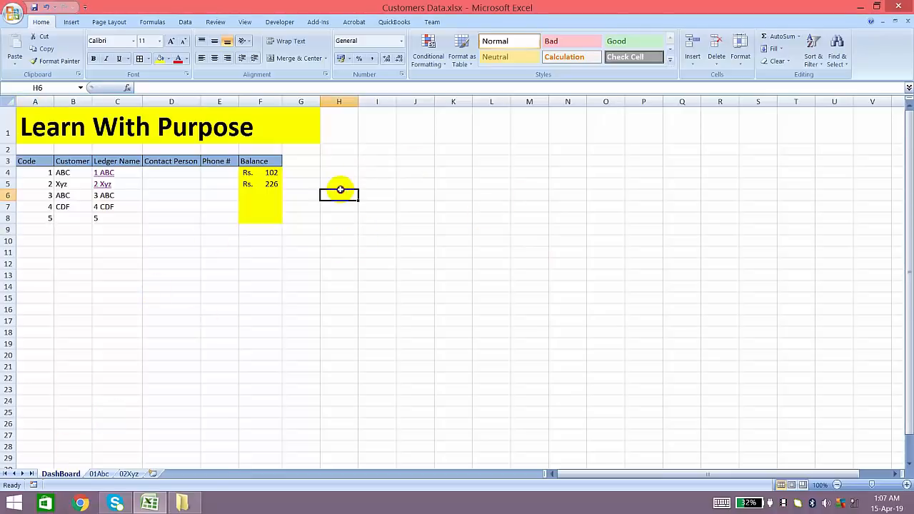
left_click_drag(341, 190, 72, 139)
left_click(71, 140)
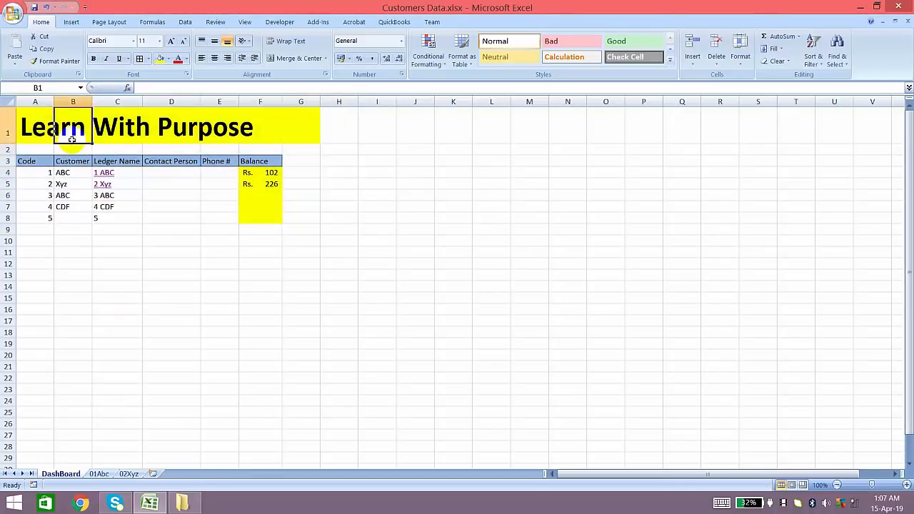
left_click(30, 164)
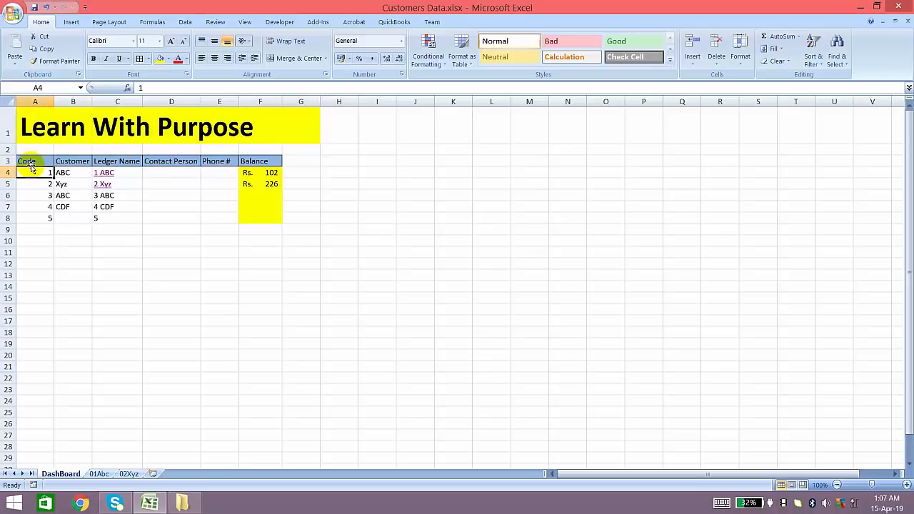
key("Up")
key("Right")
key("Right")
key("Down")
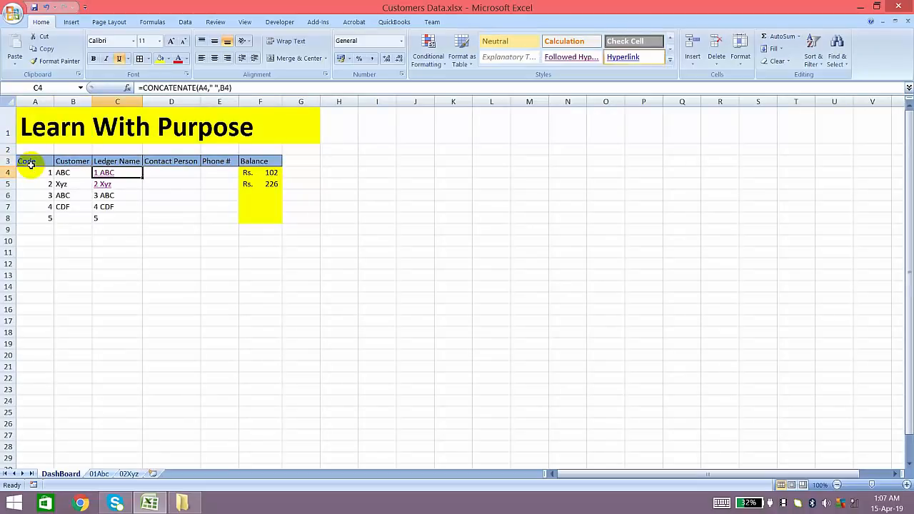
key("Up")
key("Down")
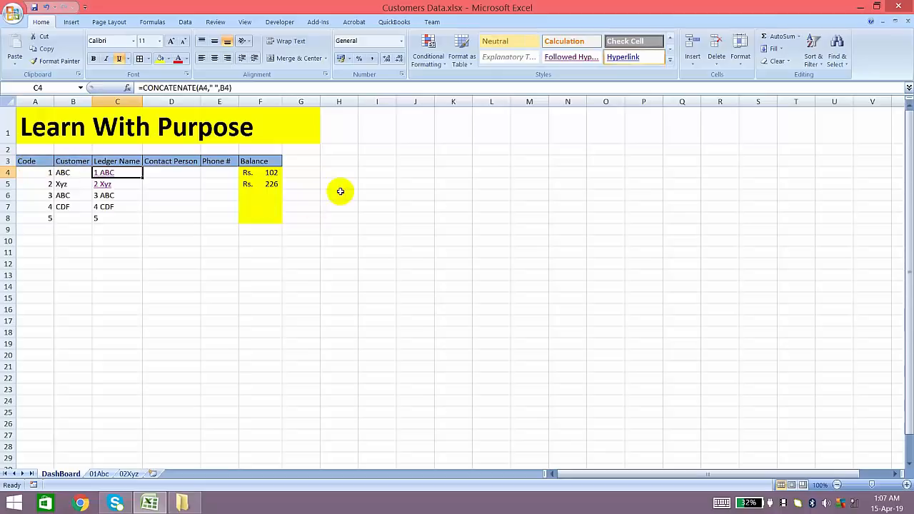
left_click(432, 145)
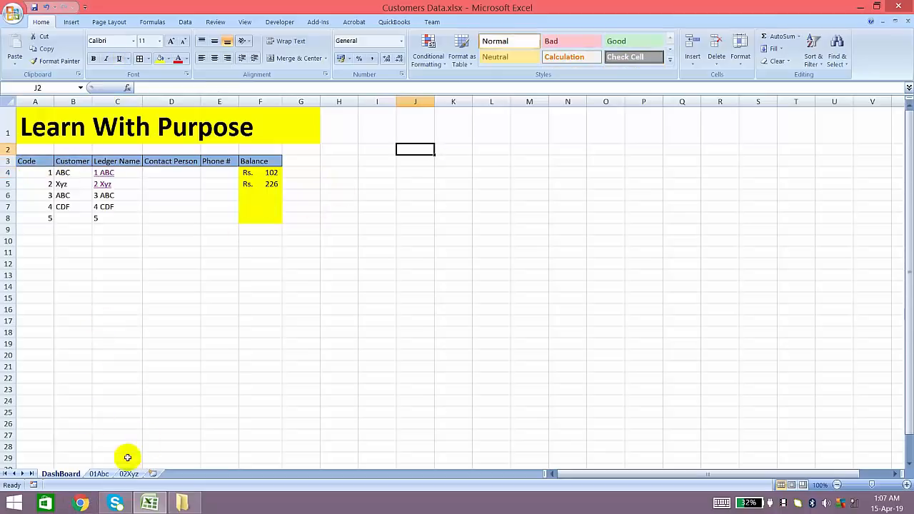
View the 01Abc ledger sheet and test switching between it and the dashboard through the Index and 1 ABC links
left_click(98, 473)
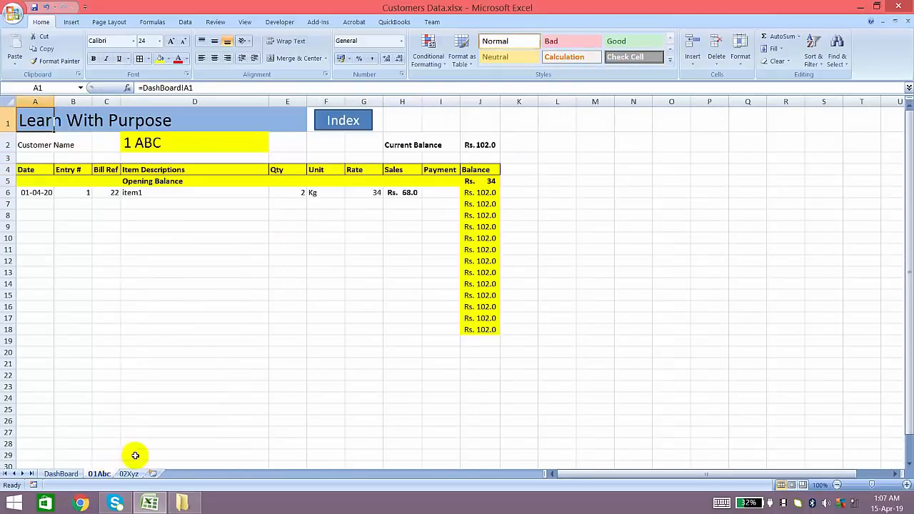
left_click(240, 224)
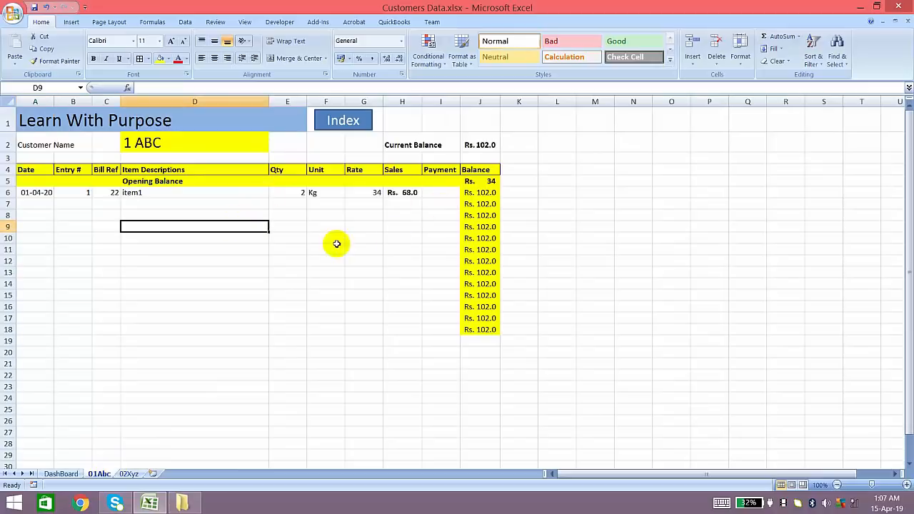
left_click(344, 119)
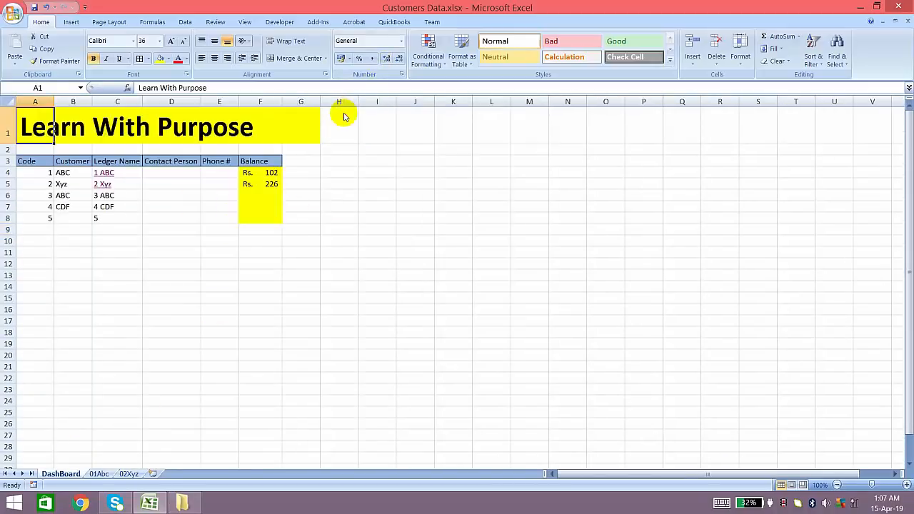
left_click(105, 174)
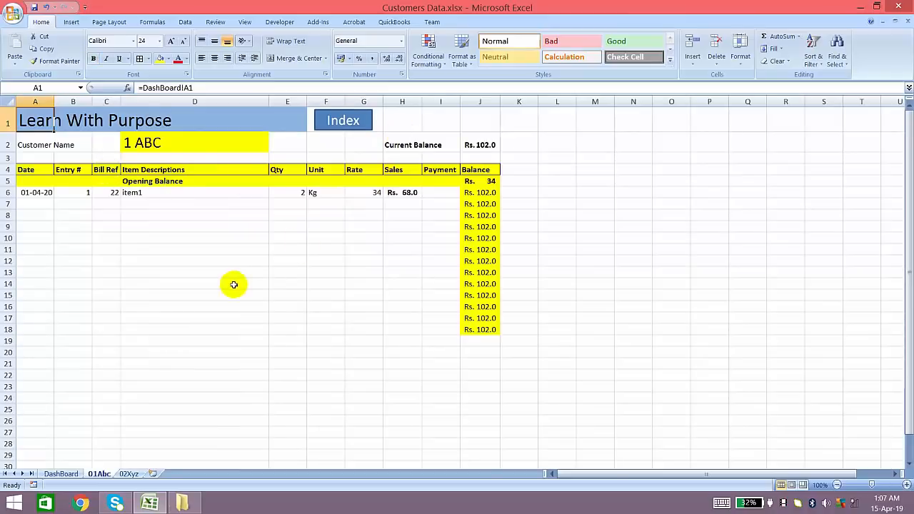
left_click(353, 123)
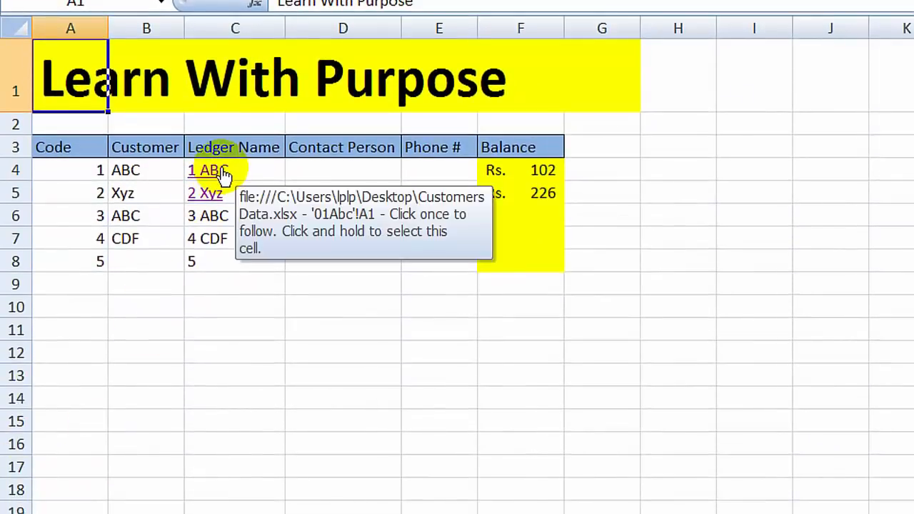
Inspect customer 1's balance formula on the dashboard, and examine the heading of the linked 1 ABC ledger
left_click(507, 168)
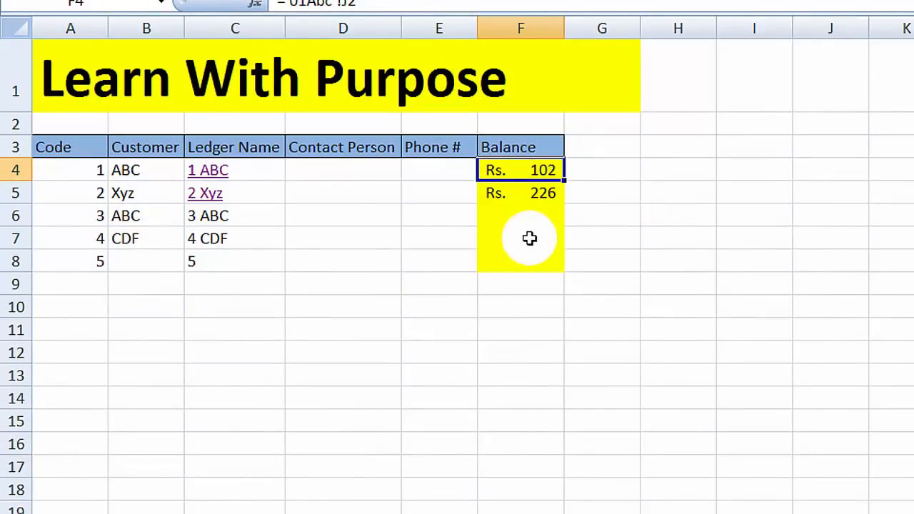
left_click(218, 175)
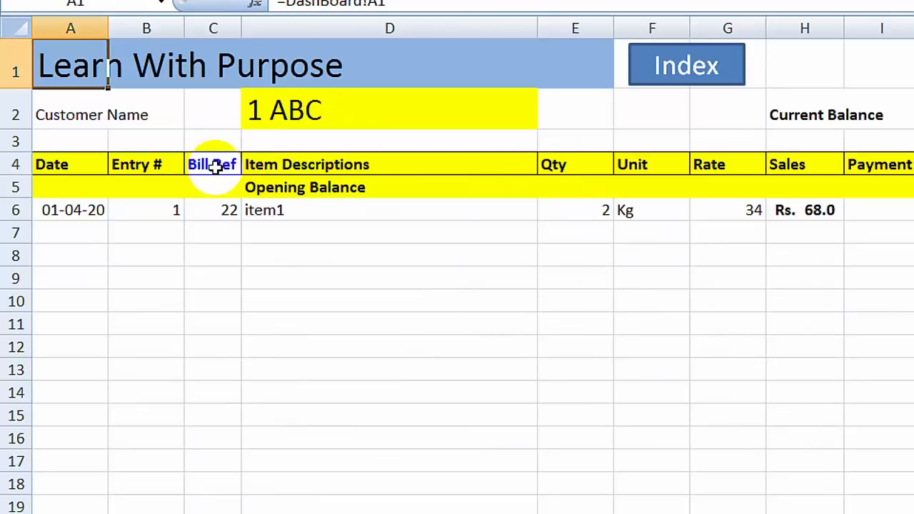
left_click(265, 328)
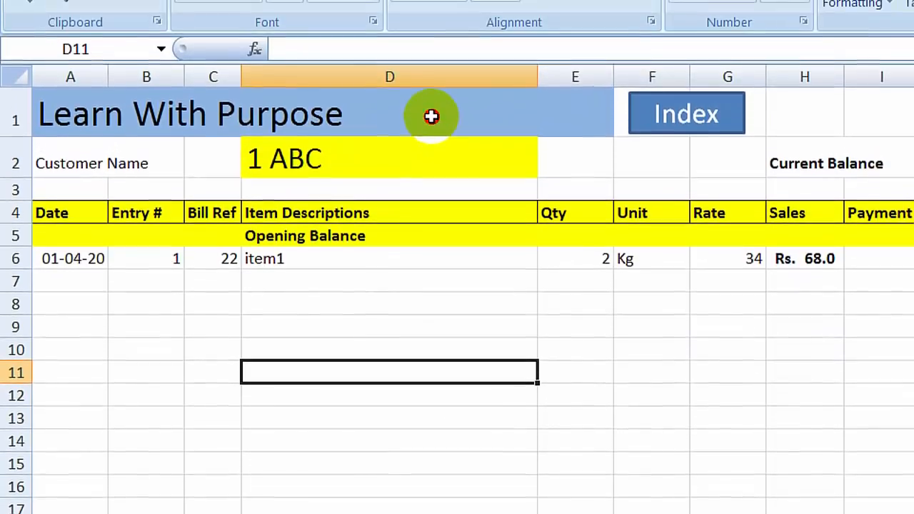
left_click(431, 116)
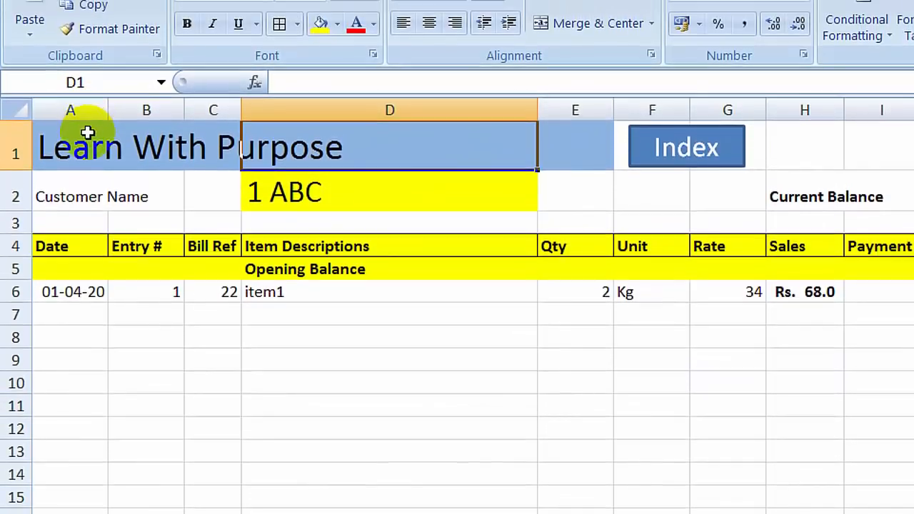
left_click(80, 107)
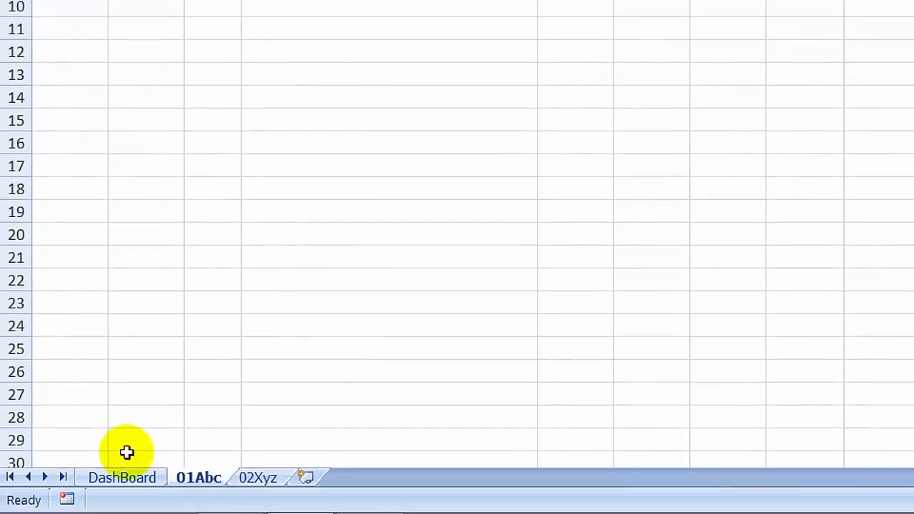
Change the title in cell A1 of the DashBoard sheet to "ABC co"
left_click(127, 421)
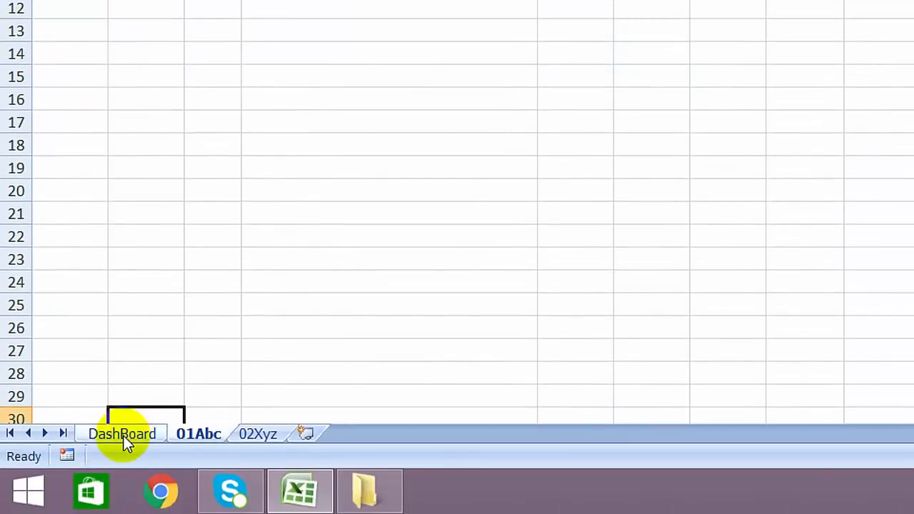
left_click(123, 433)
left_click(226, 127)
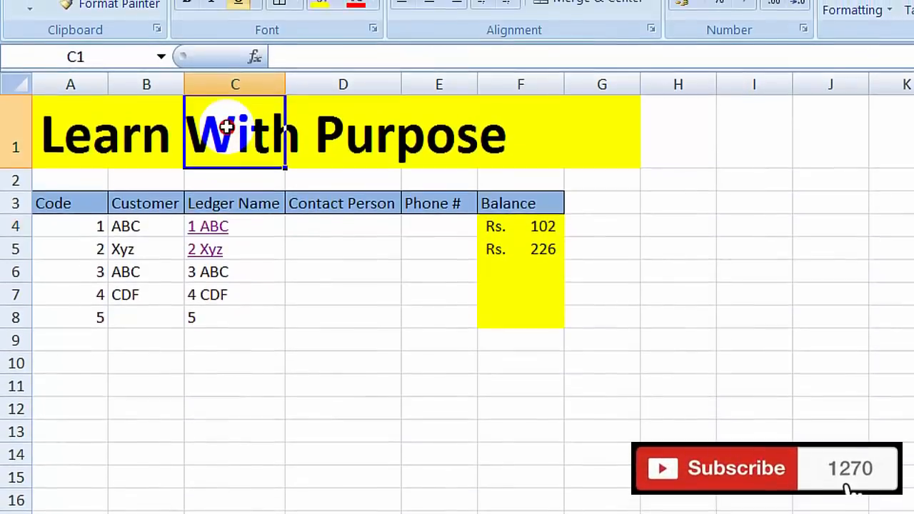
key("Left")
key("Left")
type("A")
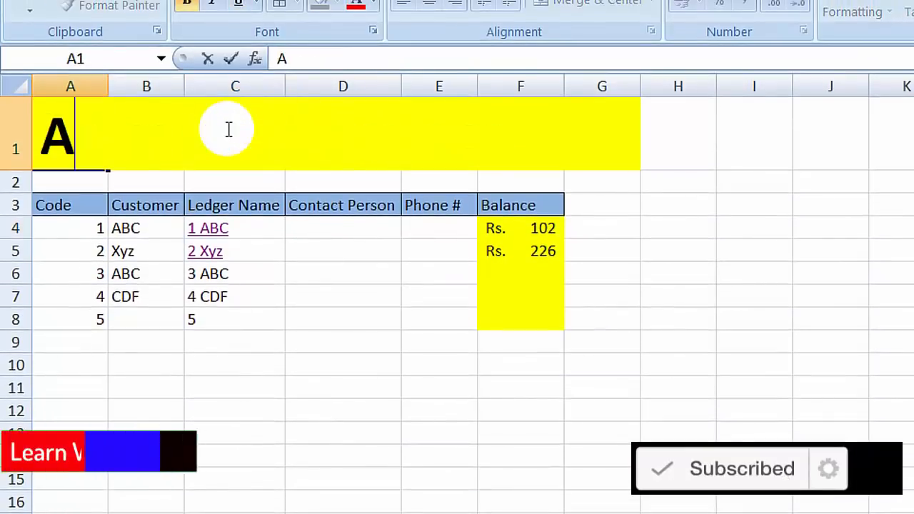
type("Bc")
key("BackSpace")
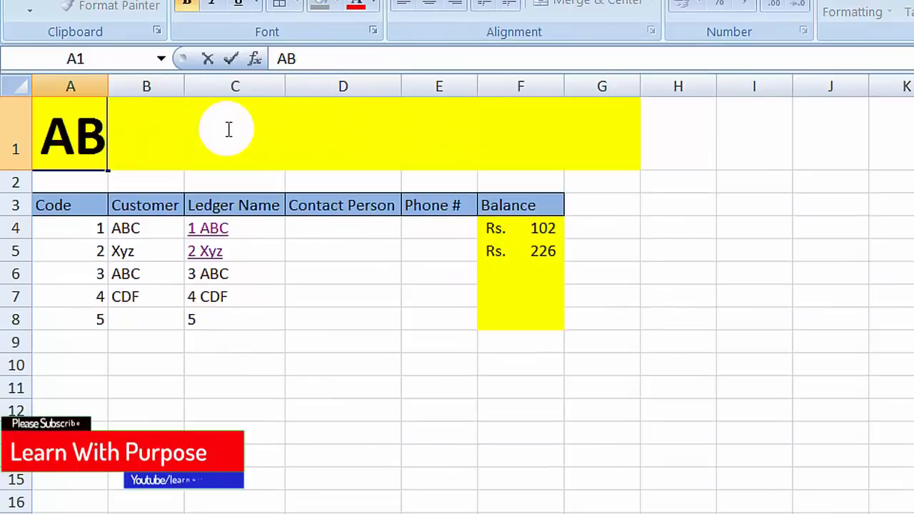
type("C cp")
key("BackSpace")
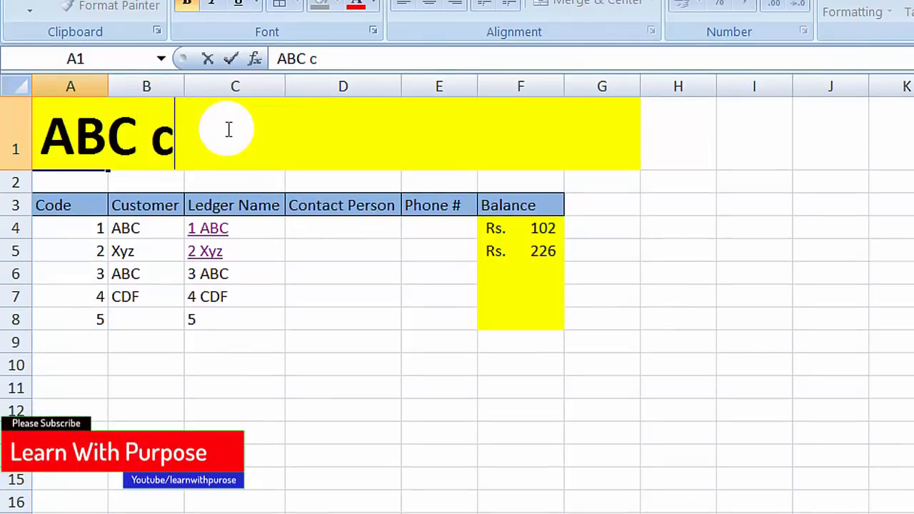
type("o")
key("Return")
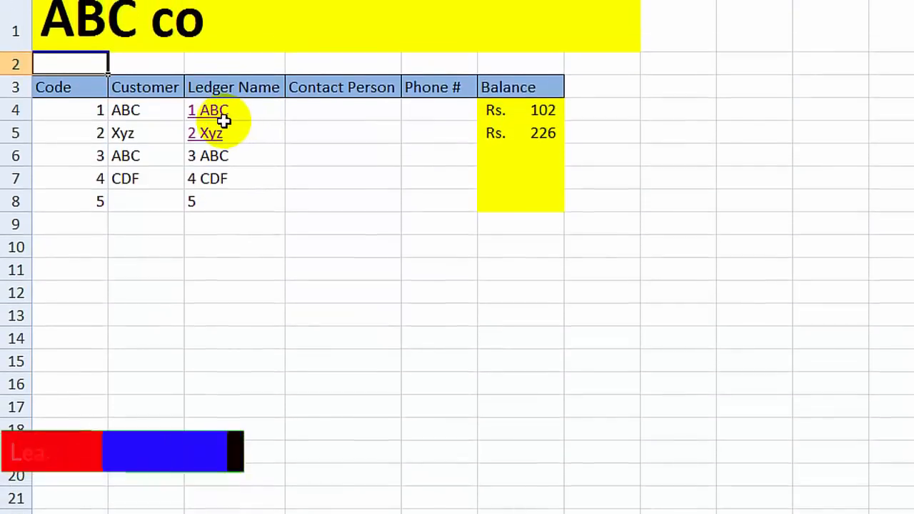
Open the 1 ABC ledger to check its linked title, and view the customer choices offered in cell D2
left_click(214, 114)
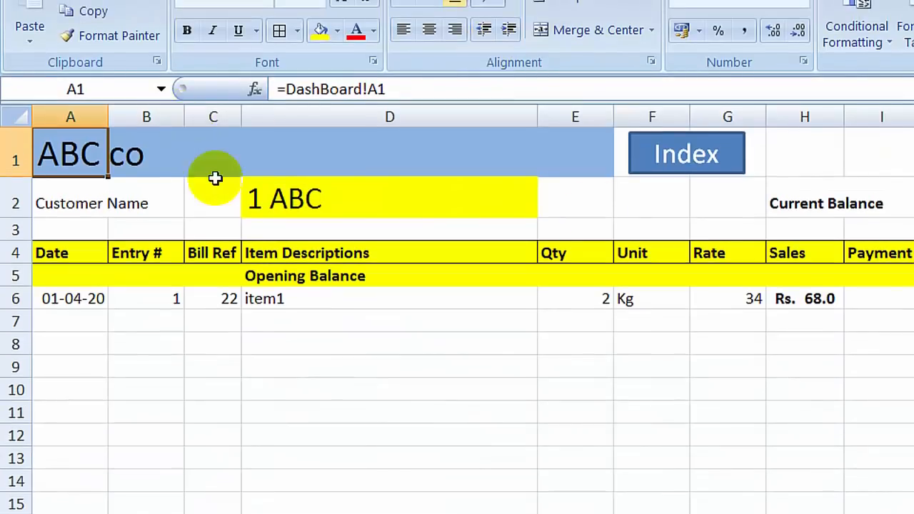
left_click(421, 194)
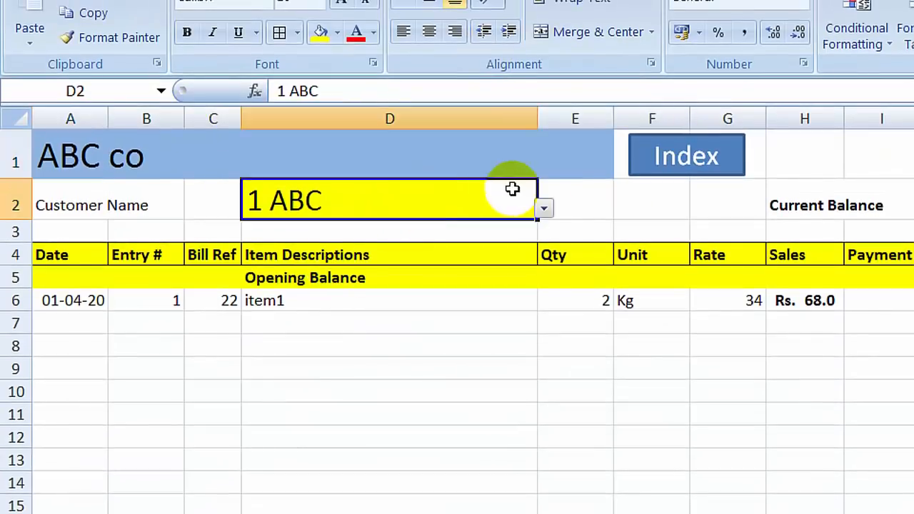
left_click(548, 209)
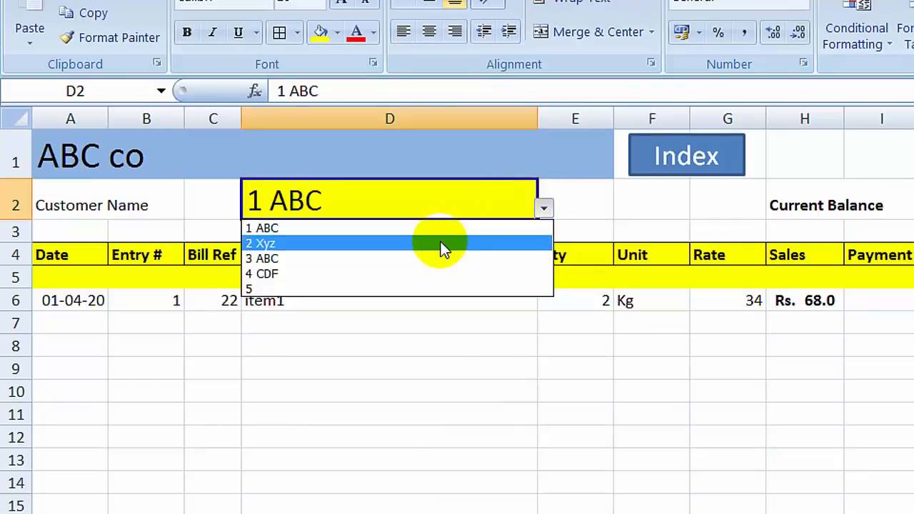
left_click(464, 212)
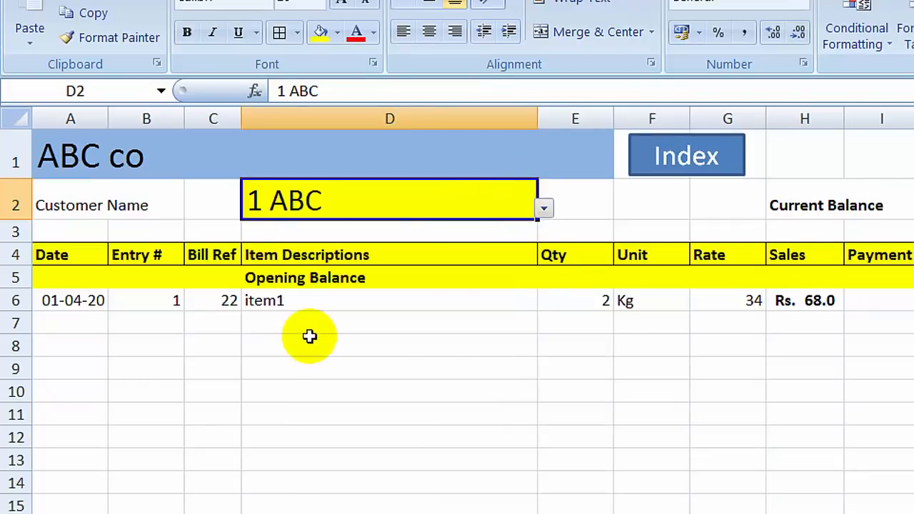
left_click(410, 318)
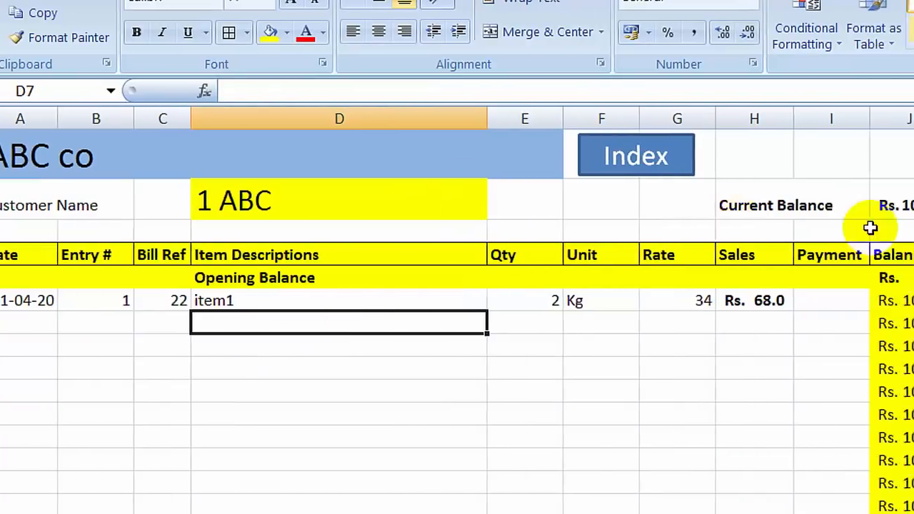
Examine the 1 ABC ledger's current balance, opening balance row, first entry's rate, sales and payment cells, and customer name
left_click(876, 205)
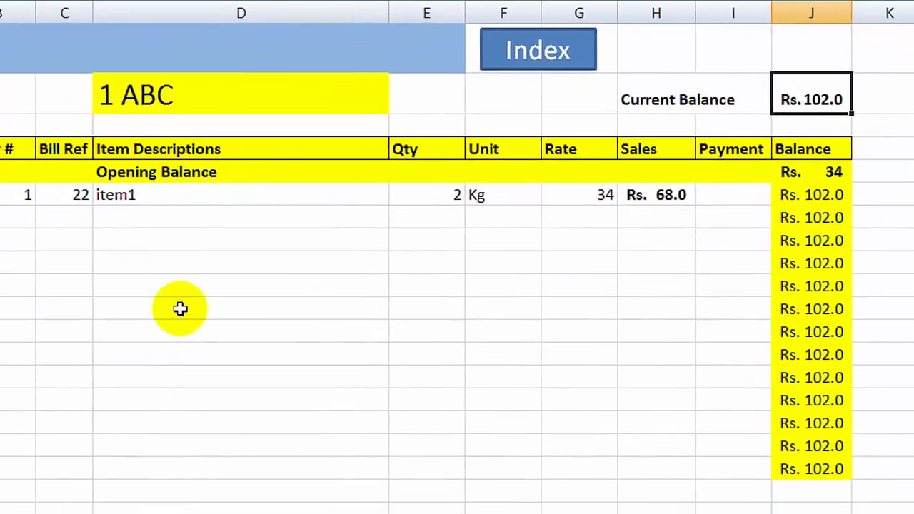
left_click(293, 179)
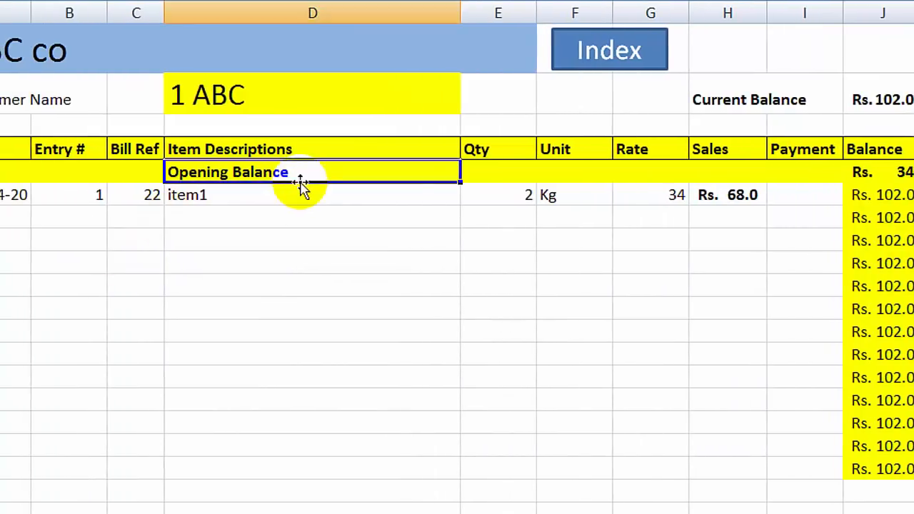
left_click(621, 202)
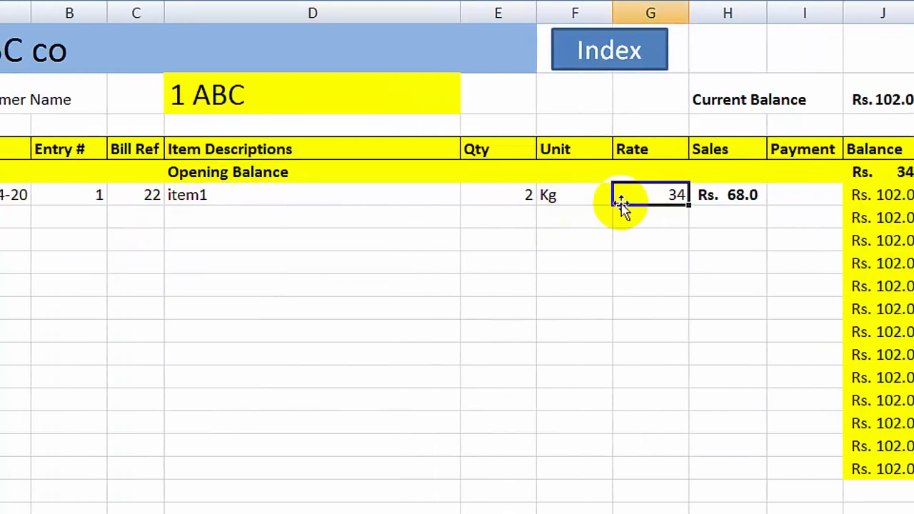
left_click(717, 195)
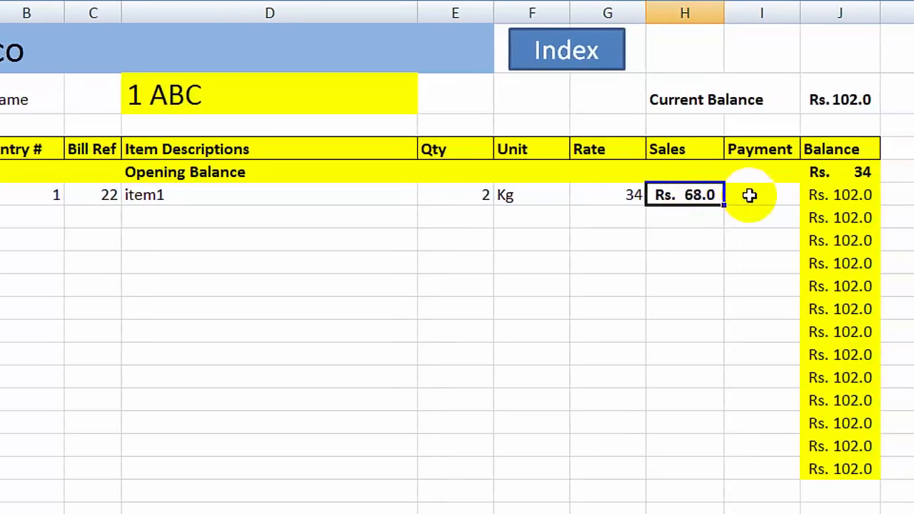
left_click(748, 195)
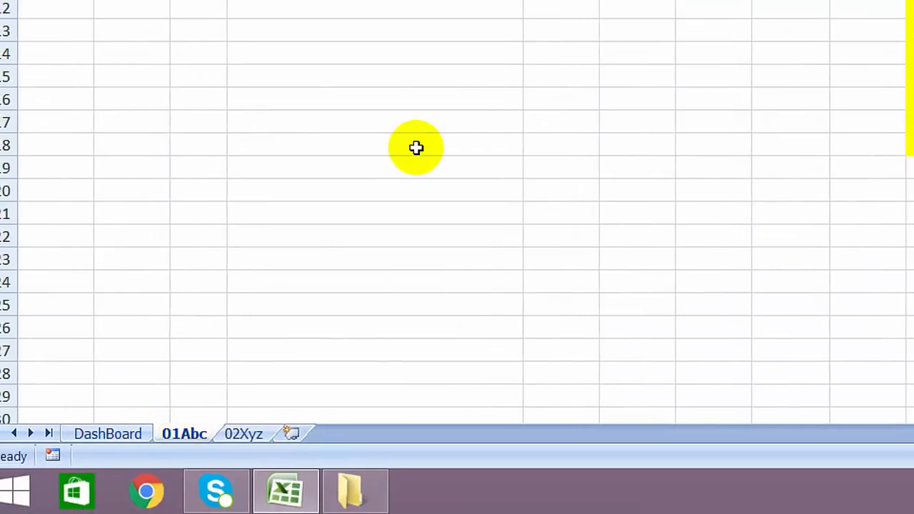
scroll(216, 197, "up", 3)
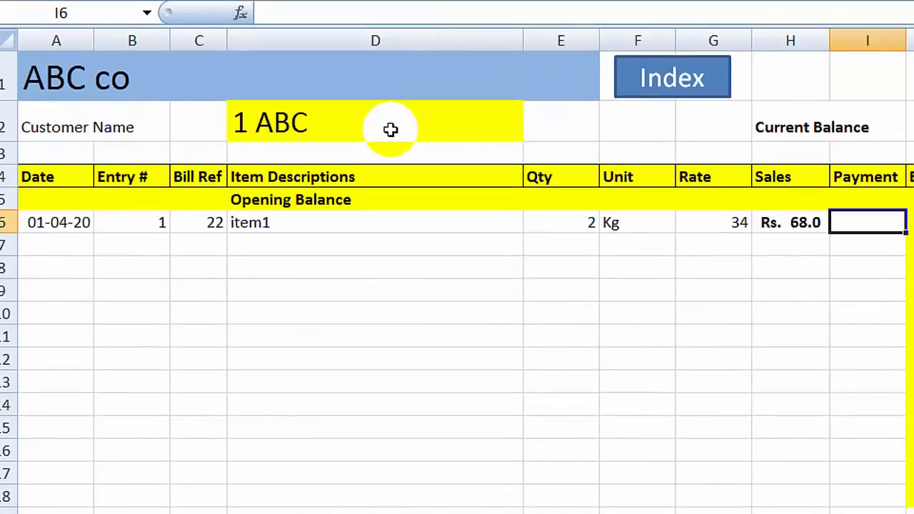
left_click(390, 129)
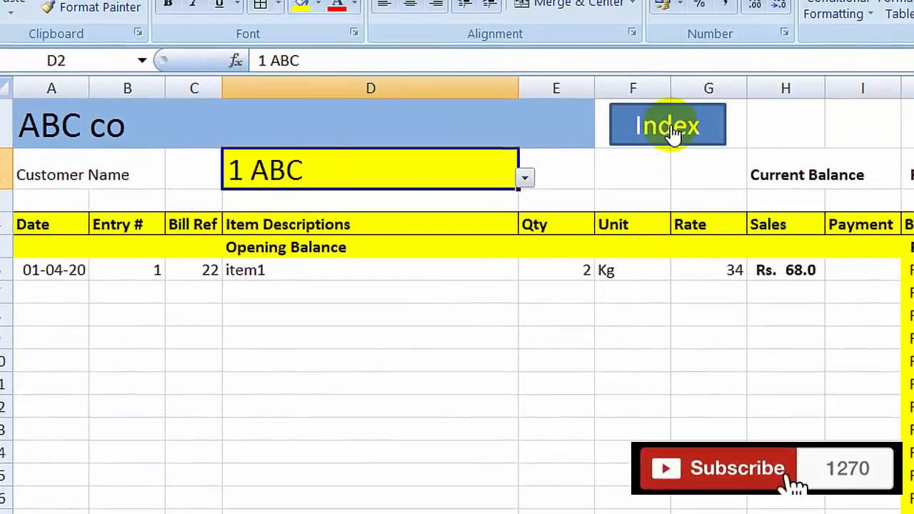
Return from the 1 ABC ledger to the dashboard index
left_click(667, 127)
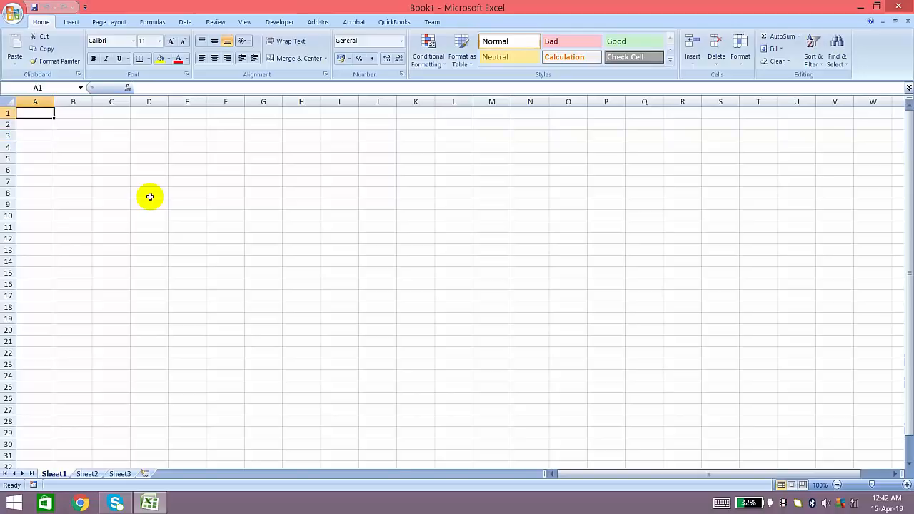
Rename Sheet1 of the new blank workbook as "DashBoard"
double_click(55, 475)
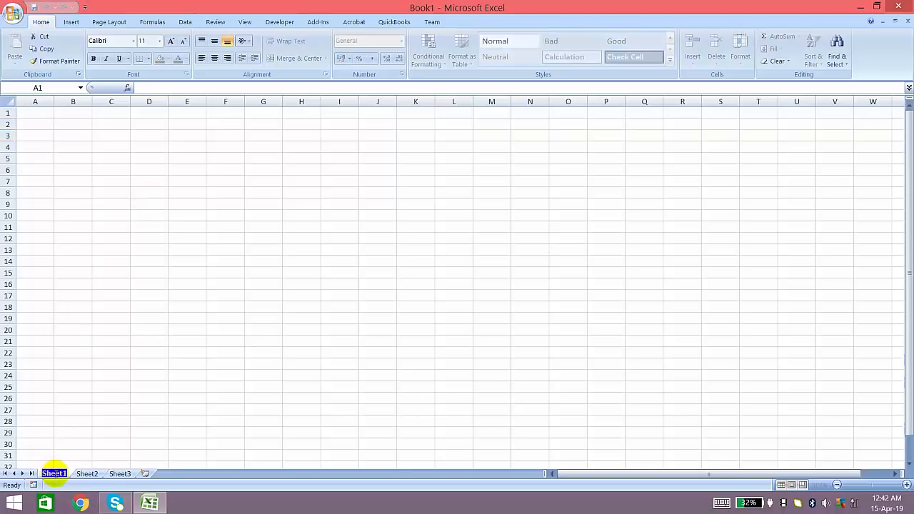
type("DashB")
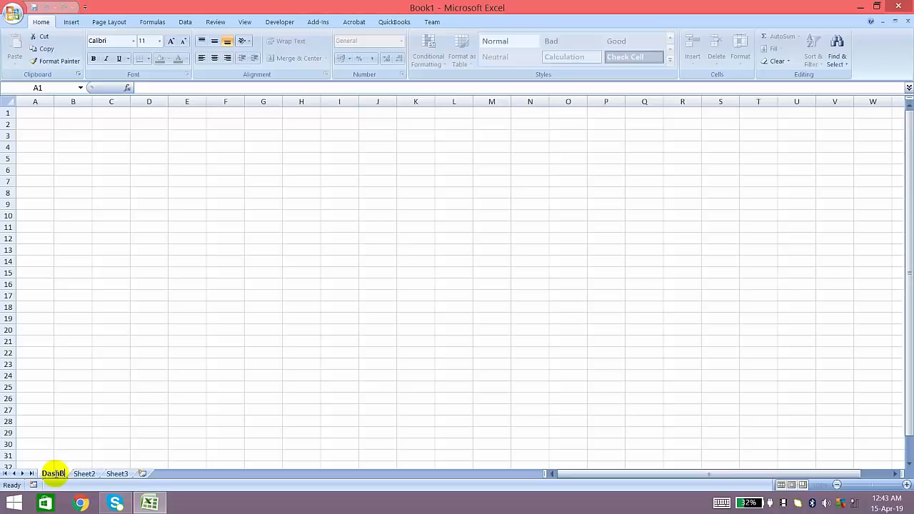
type("oard")
key("Return")
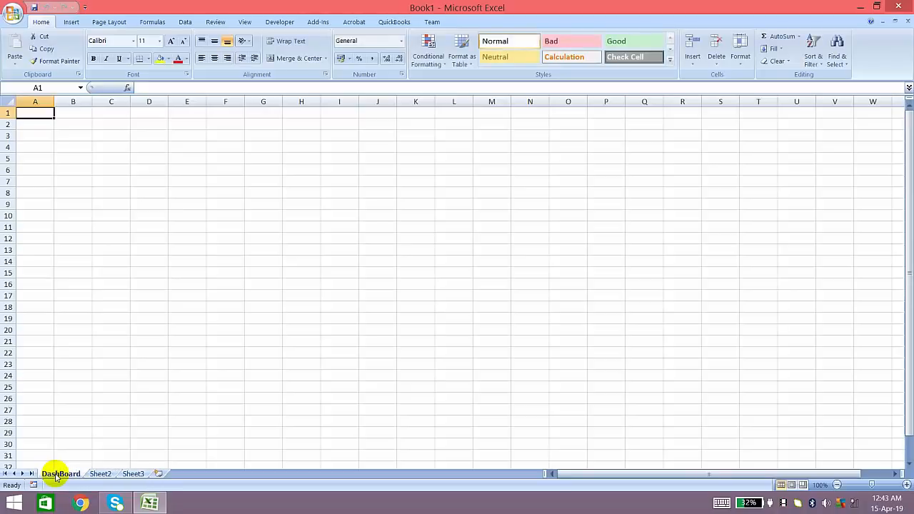
Enter the title "Learn With Purpose" in cell A1 of the DashBoard sheet
left_click(66, 137)
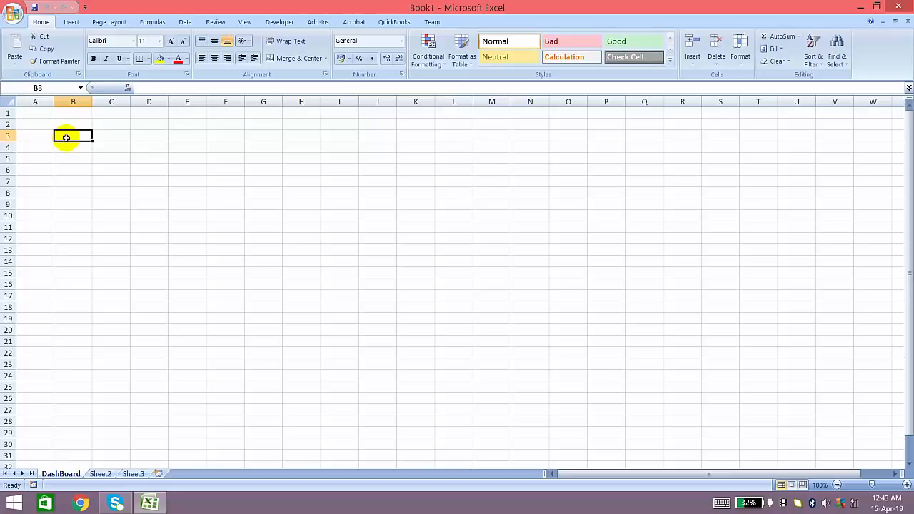
key("Left")
key("Up")
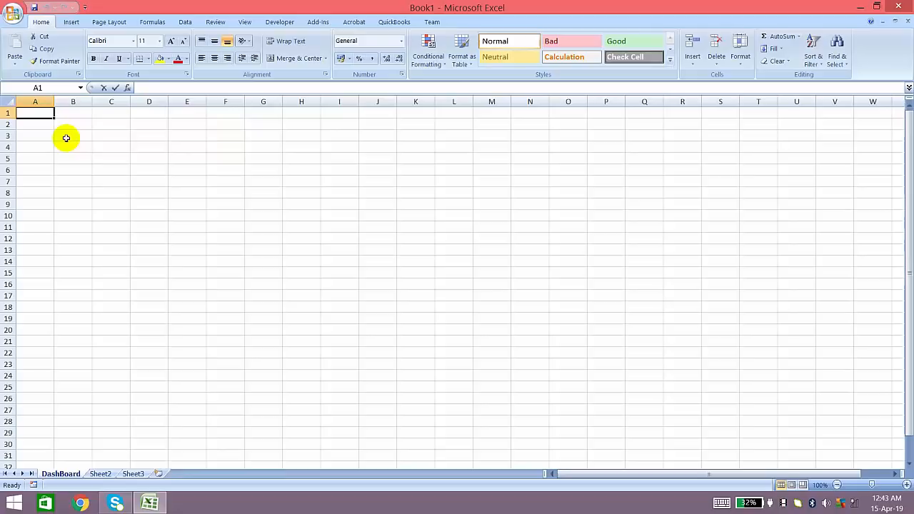
type("Learn With Purpose")
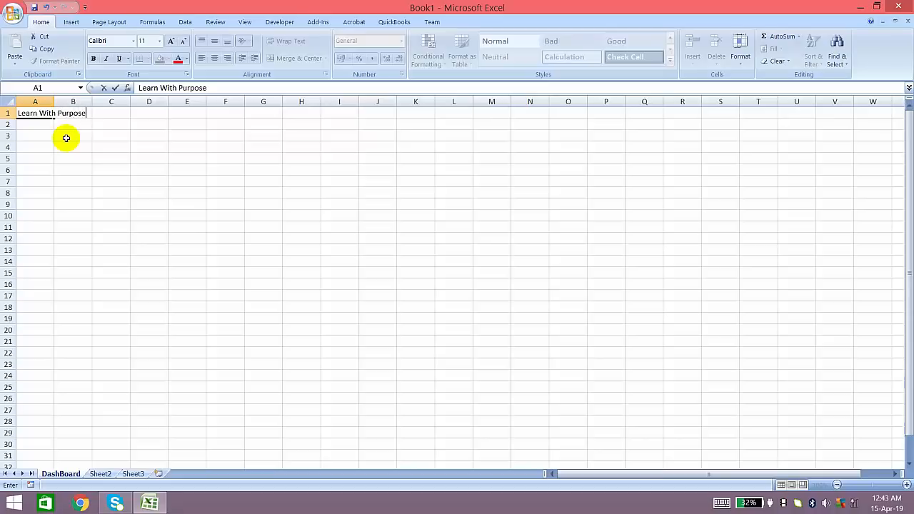
key("Return")
key("Up")
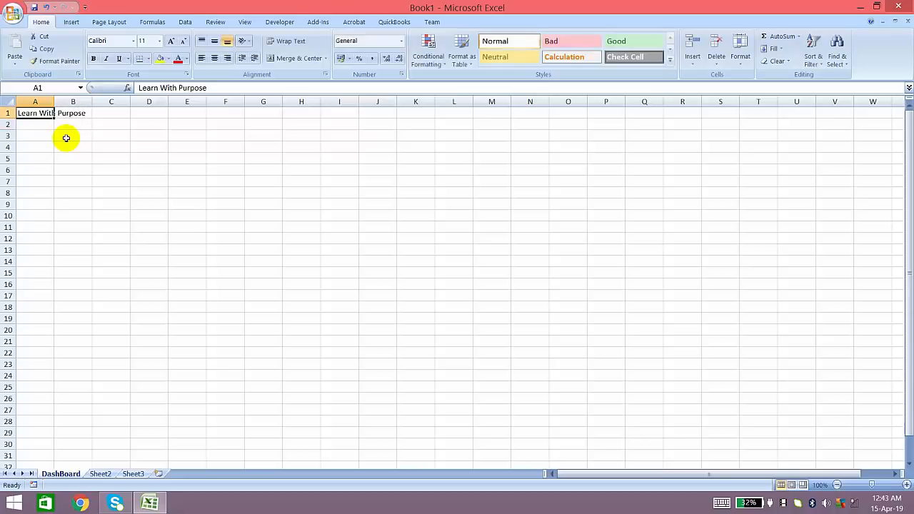
Enlarge the title in cell A1 to font size 36
key("ctrl+a")
key("Down")
key("Up")
left_click(171, 40)
left_click(171, 40)
left_click(171, 41)
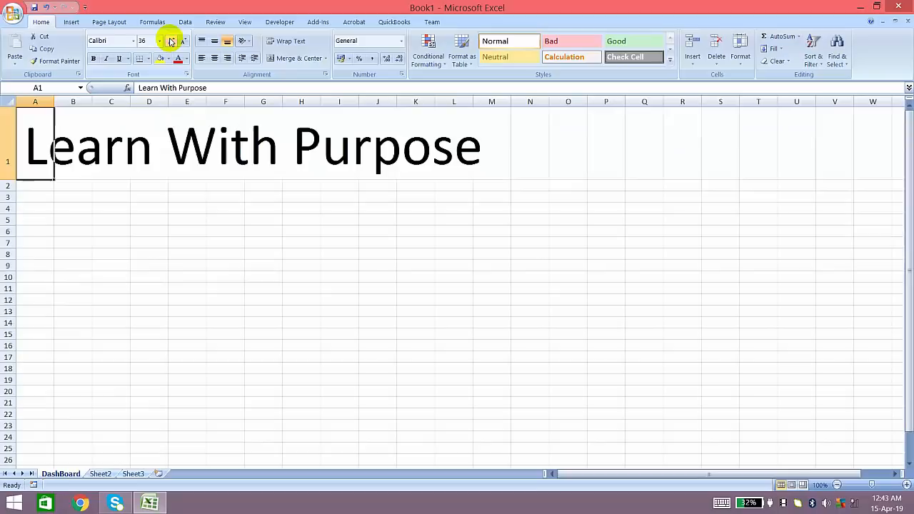
left_click(185, 40)
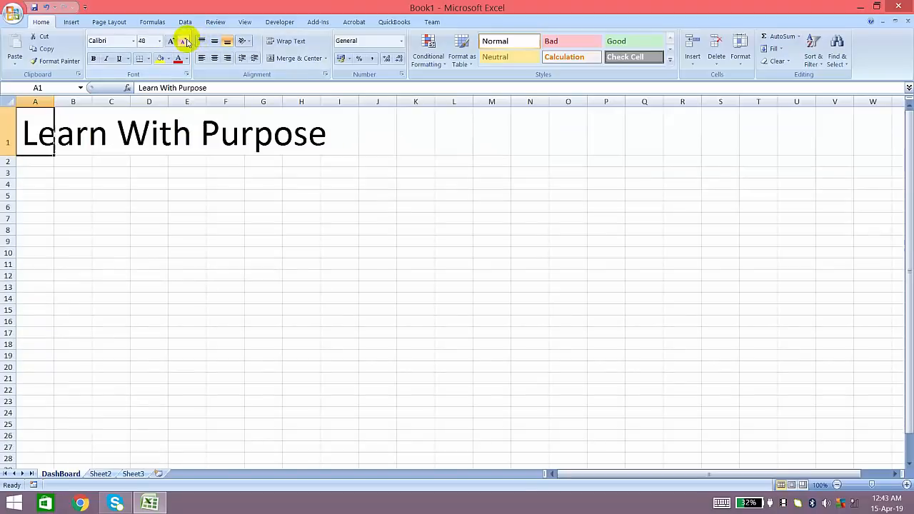
left_click(185, 41)
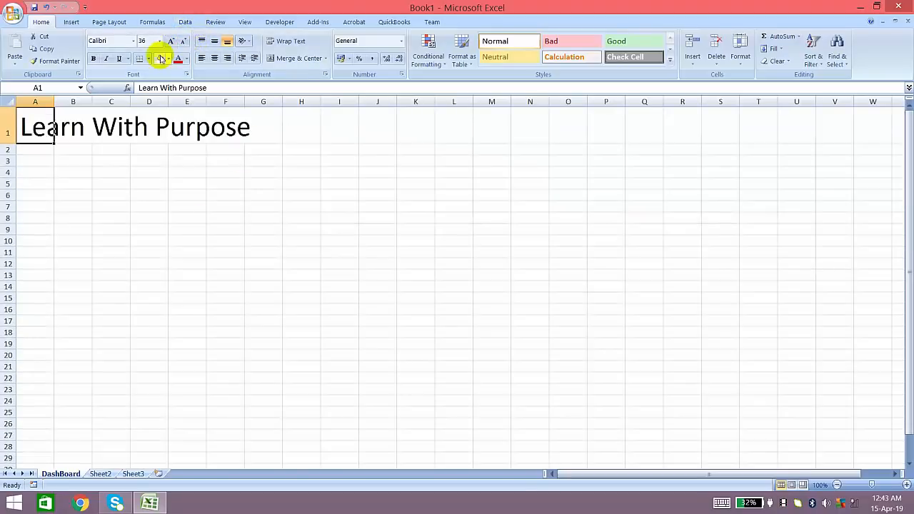
Fill the title row's cells A1 to G1 with yellow
left_click(159, 59)
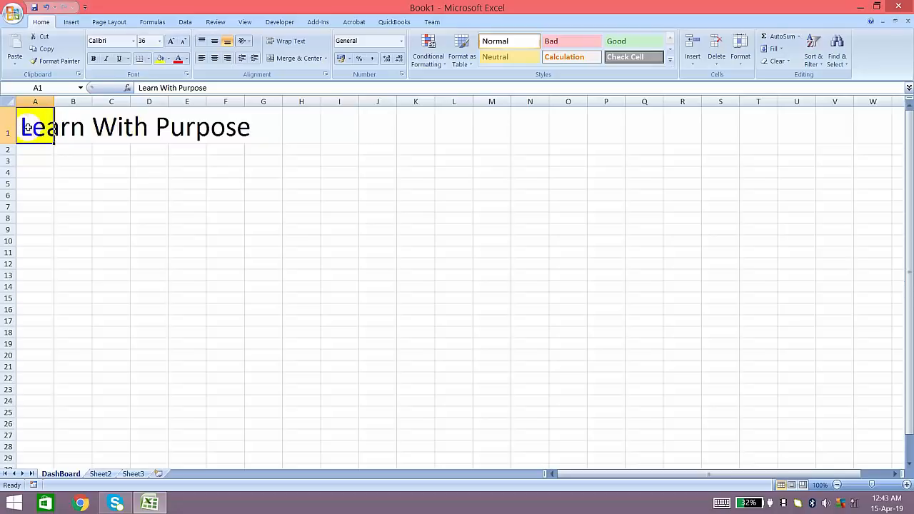
left_click_drag(25, 127, 263, 130)
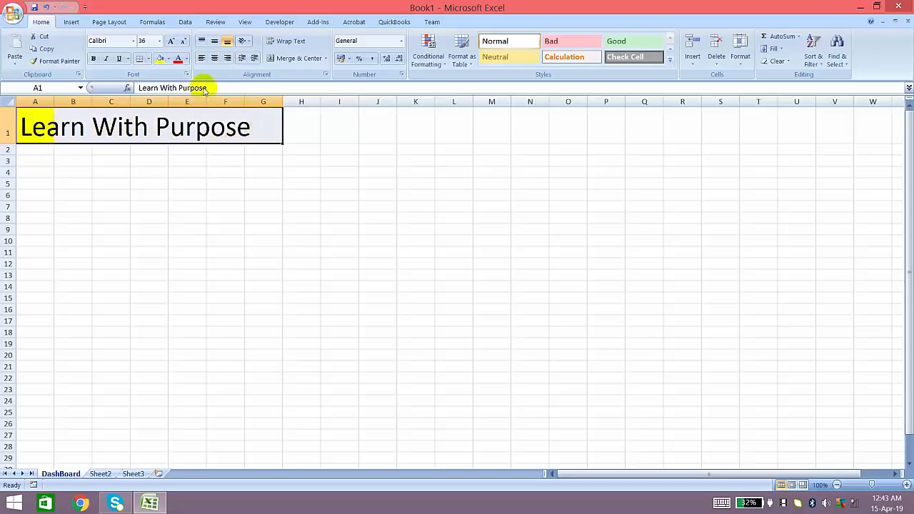
key("Down")
key("Down")
key("Down")
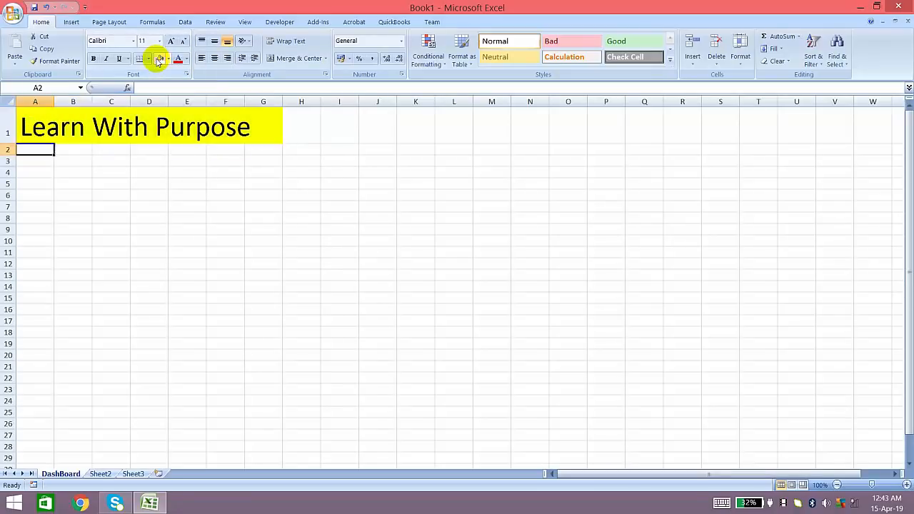
Make the "Learn With Purpose" title in cell A1 bold
key("Up")
key("Up")
key("Up")
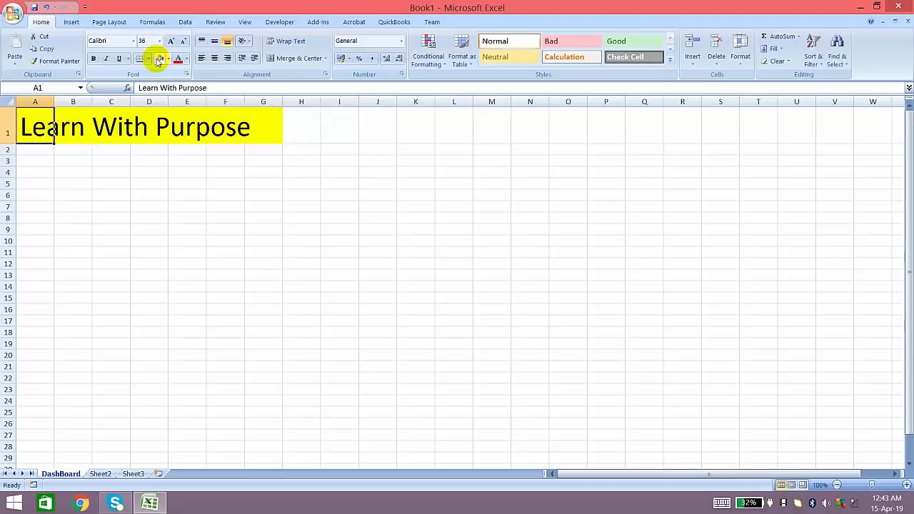
key("ctrl+b")
Enter the column heading "Code" in cell A3
key("Down")
key("Down")
key("Up")
key("Down")
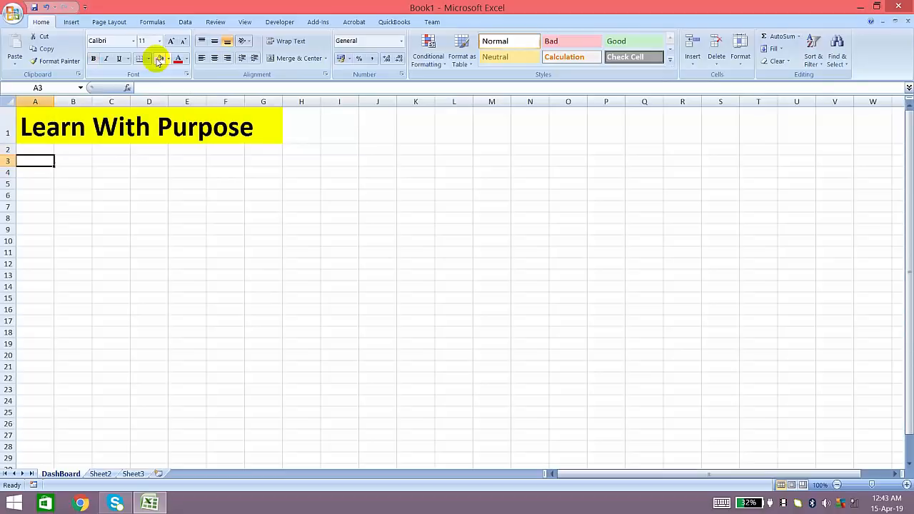
key("Up")
key("Down")
key("Up")
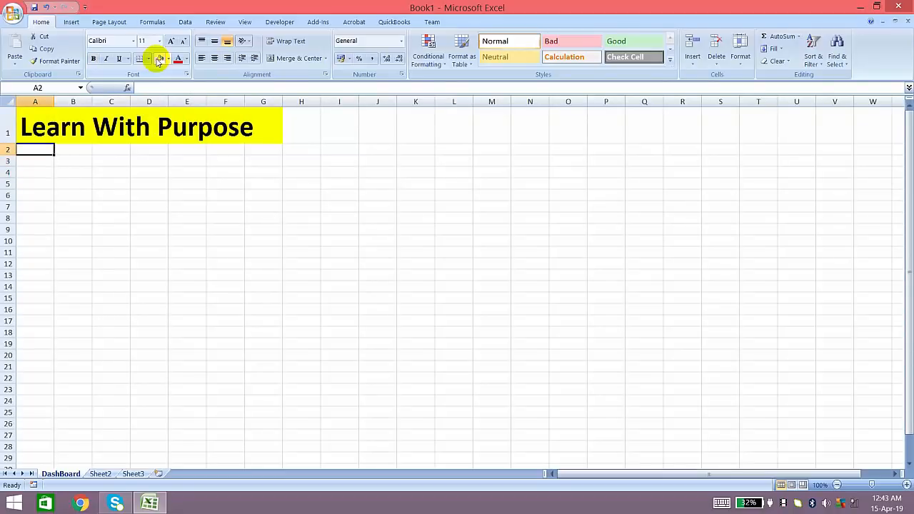
key("Down")
key("Up")
key("Down")
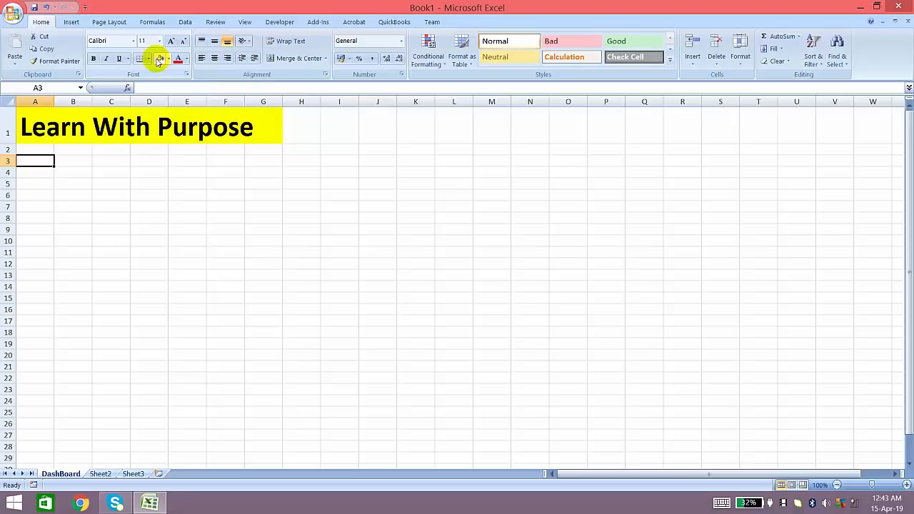
type("Code")
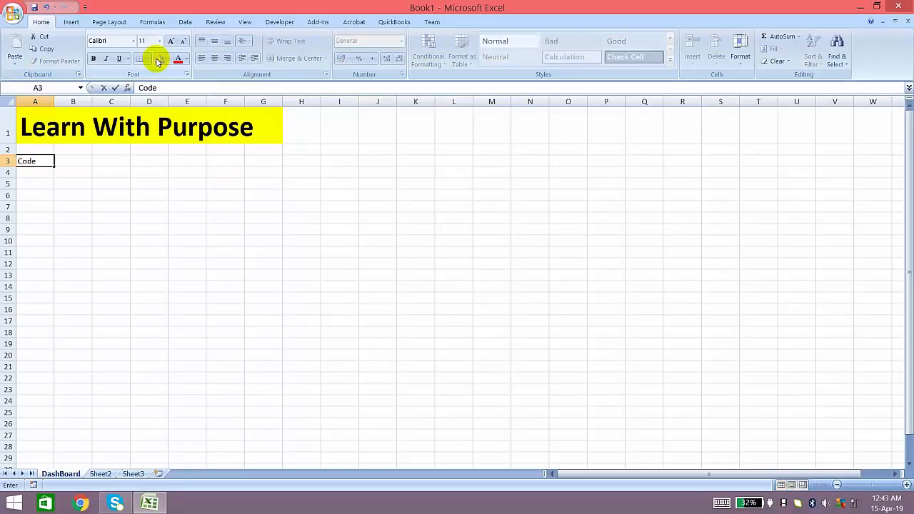
key("Return")
Enter the column heading "Customer" in cell B3, beside the Code heading
key("Up")
key("Right")
key("Left")
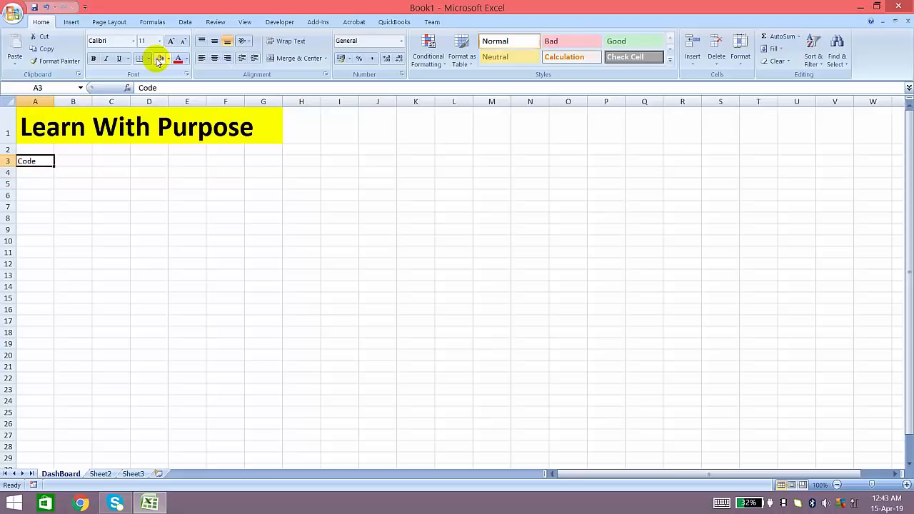
key("Right")
key("Left")
key("Right")
key("Left")
key("Right")
type("Customer")
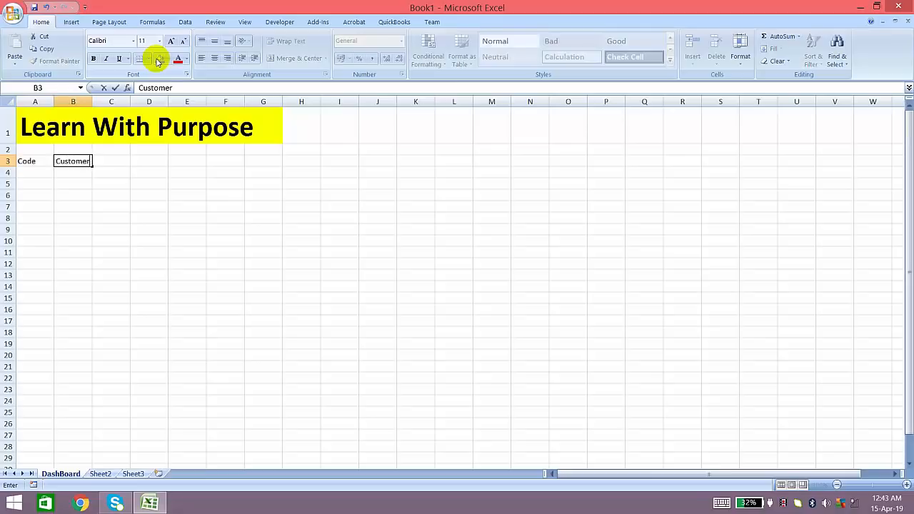
key("Return")
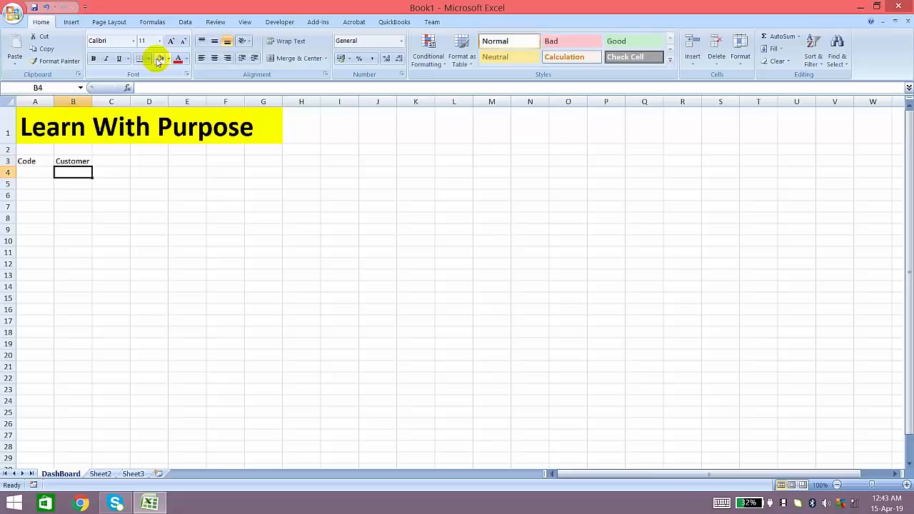
Enter the heading "Ledger Name" in cell C3 and autofit column C to its text
key("Up")
key("Right")
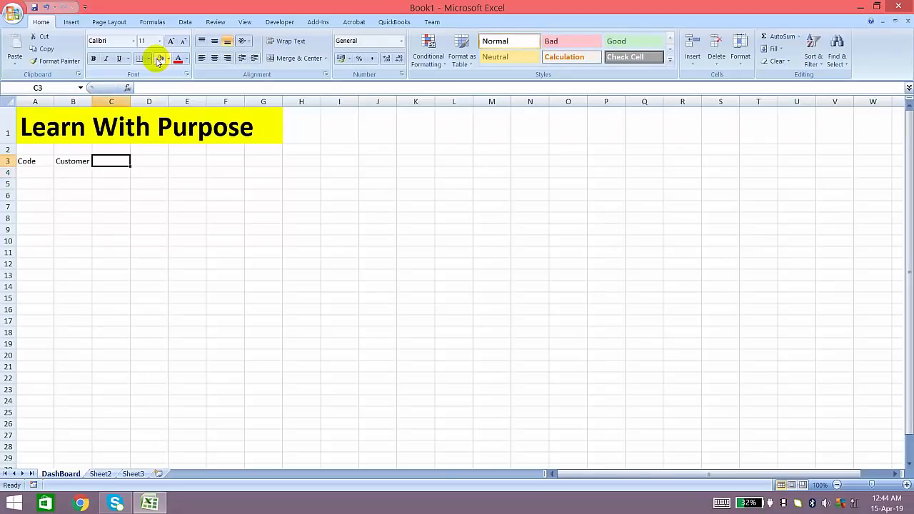
key("Right")
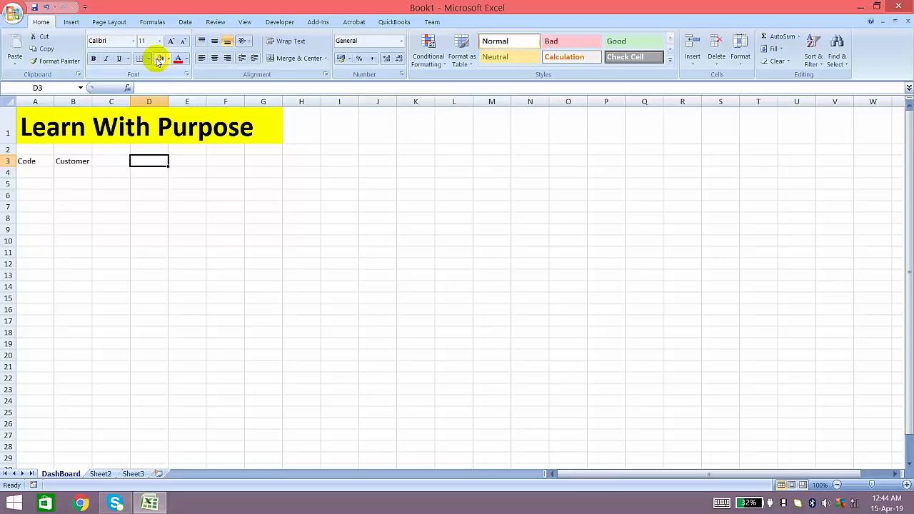
key("Left")
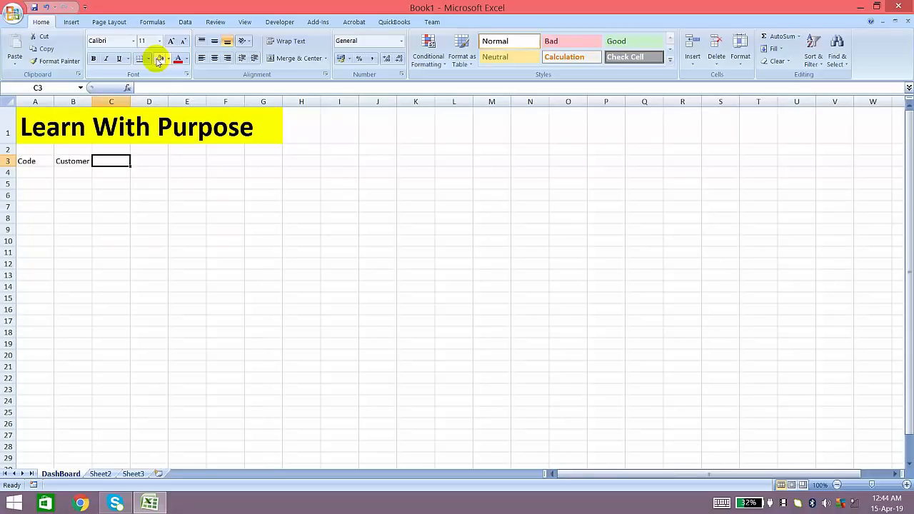
type("Ledg")
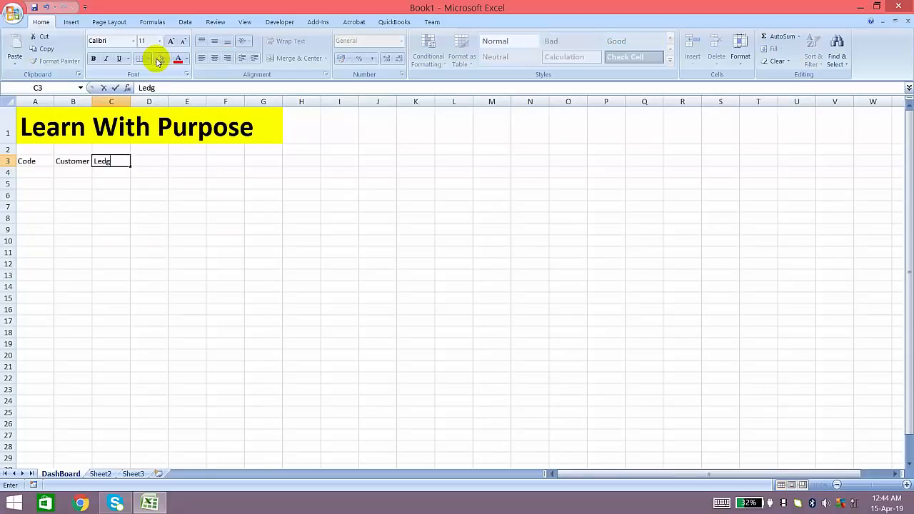
type("er Name")
key("Return")
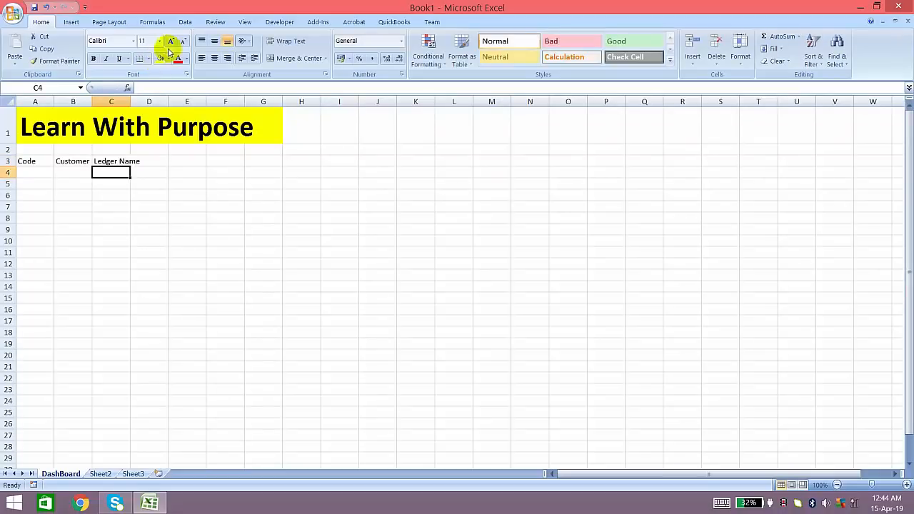
double_click(130, 101)
Enter the heading "Contact Person" in cell D3 and autofit column D to its text
key("Up")
key("Right")
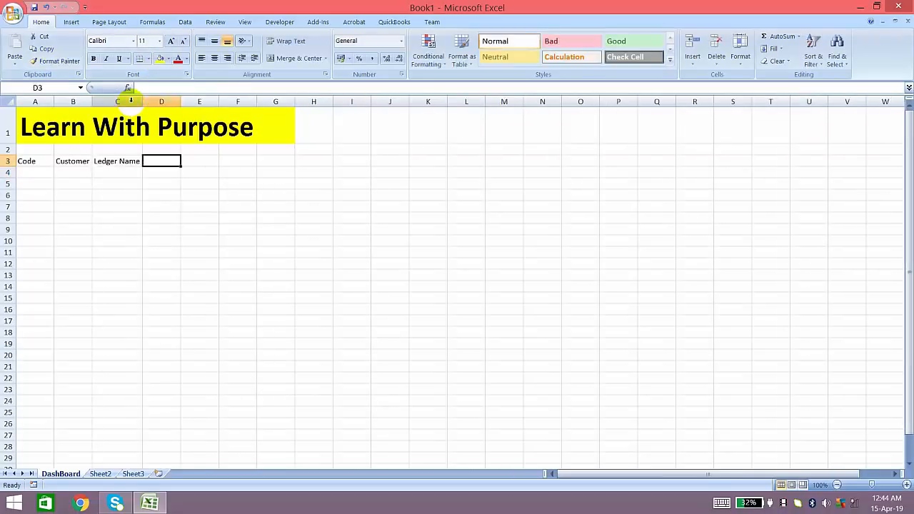
key("Left")
key("Left")
key("Right")
key("Right")
key("Left")
key("Right")
key("Left")
key("Right")
type("Contact")
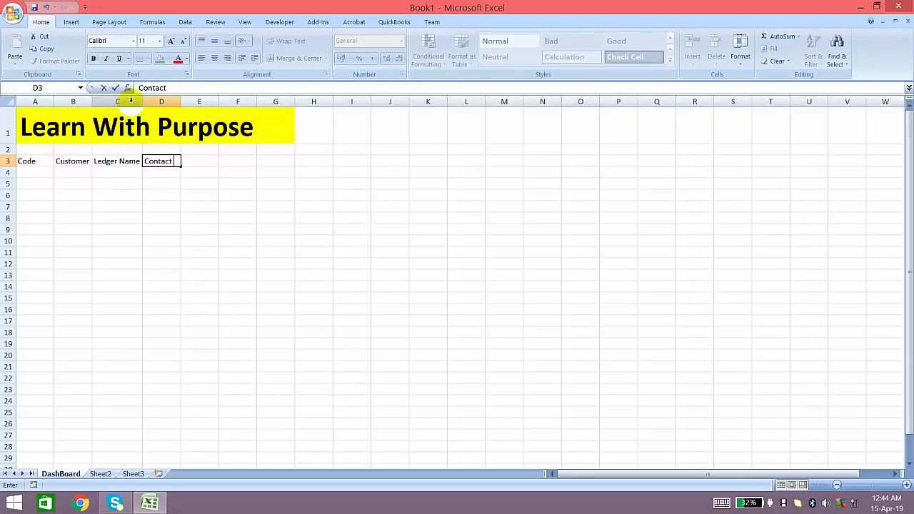
type(" Person")
key("Return")
key("Up")
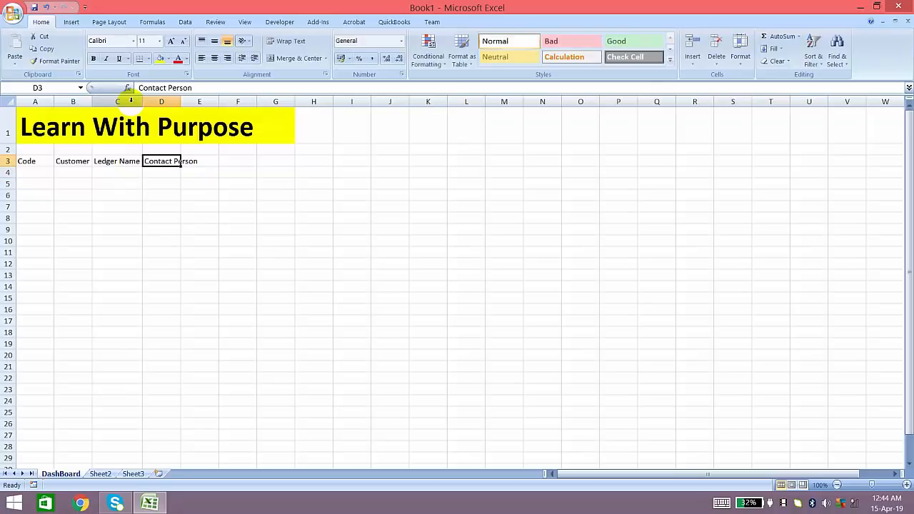
double_click(180, 101)
Enter the column heading "Phone #" in cell E3
key("Down")
key("Up")
key("Right")
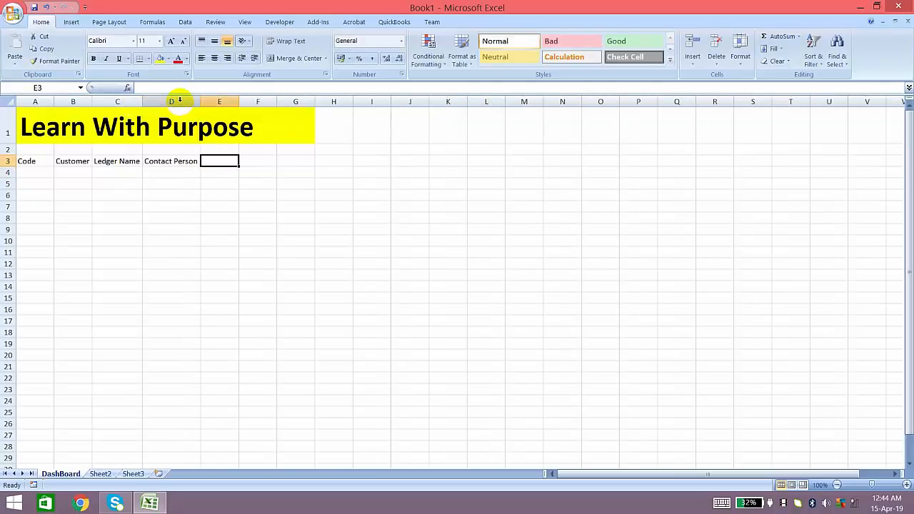
key("Down")
key("Up")
key("Down")
key("Up")
type("Phone")
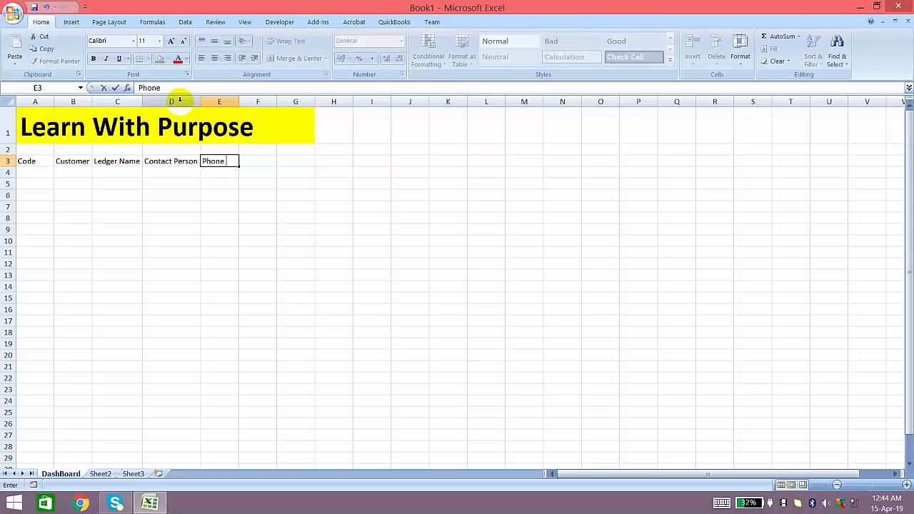
type(" #")
key("Return")
Enter the column heading "Balance" in cell F3, correcting its spelling
key("Up")
key("Right")
key("Left")
key("Right")
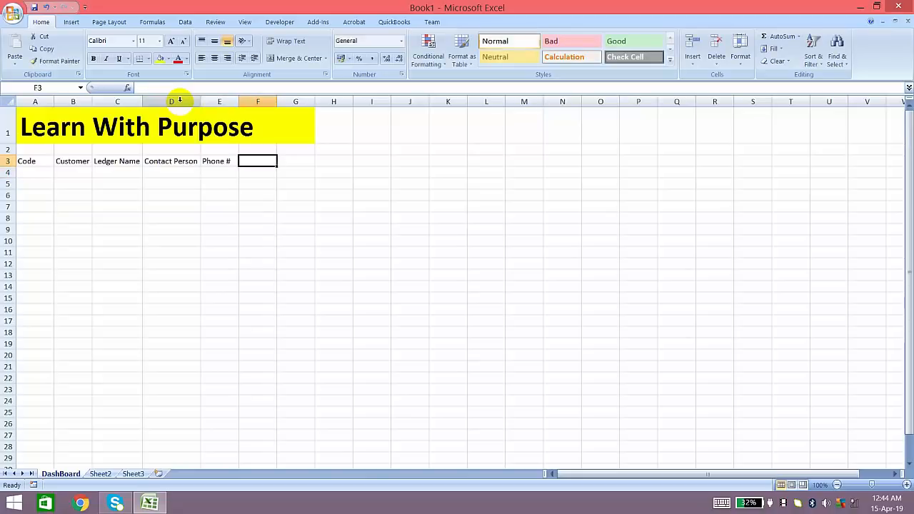
key("Left")
key("Right")
type("Balacne")
key("Return")
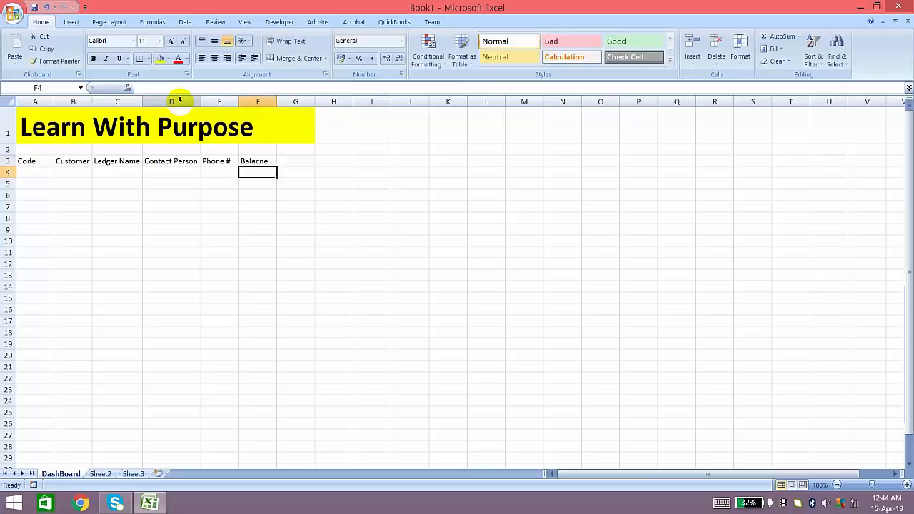
key("Up")
type("Balance")
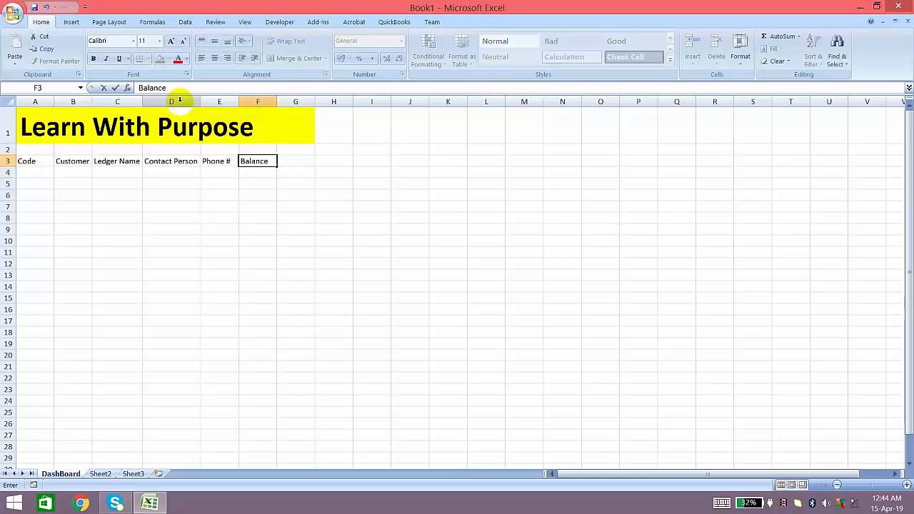
Save the workbook to the Desktop folder under the file name Customers Data
key("Return")
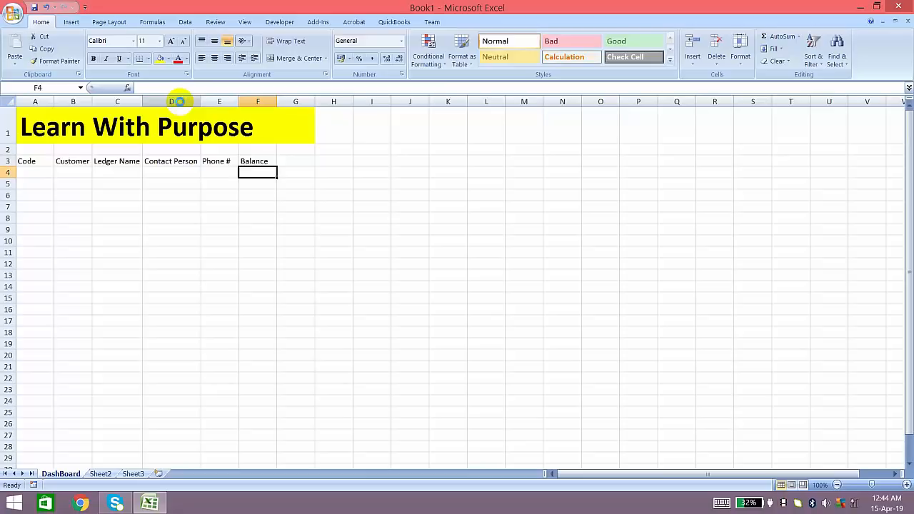
key("ctrl+s")
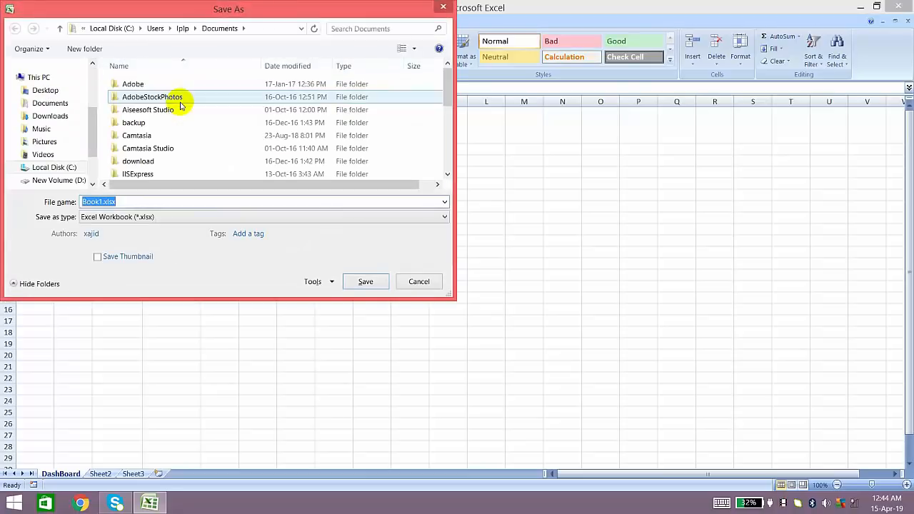
left_click(60, 92)
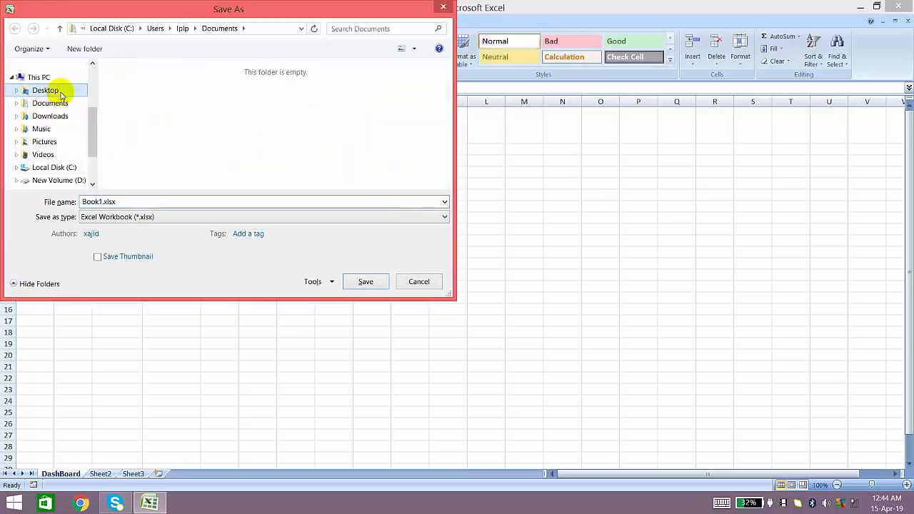
left_click(192, 204)
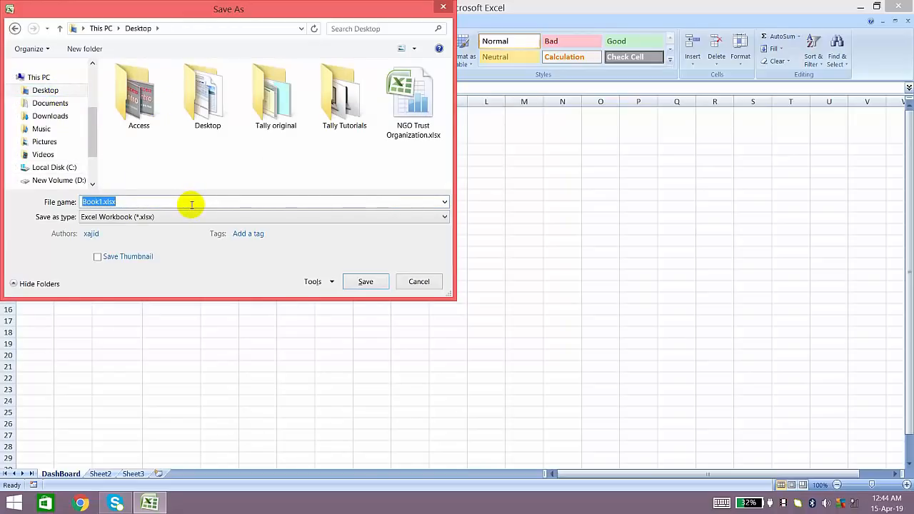
type("Customers Data")
key("Return")
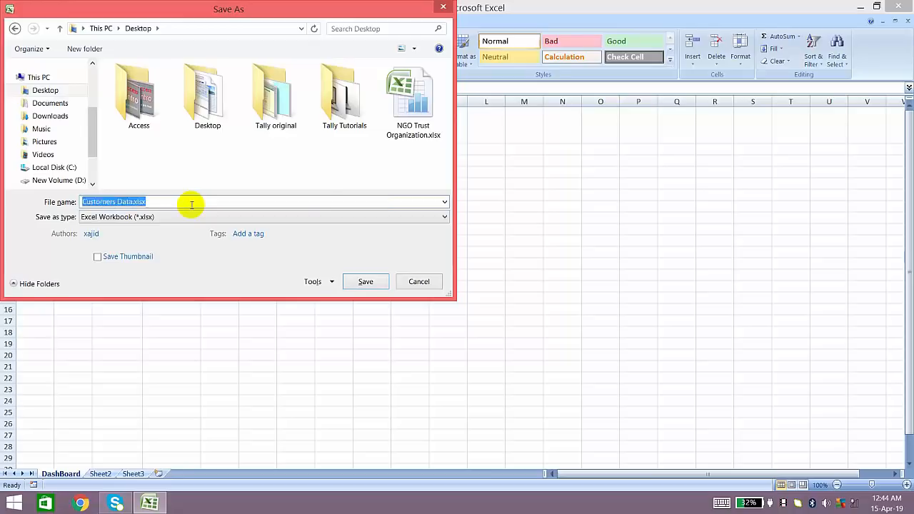
Number the Code column from 1 to 5 in cells A4 through A8
key("Home")
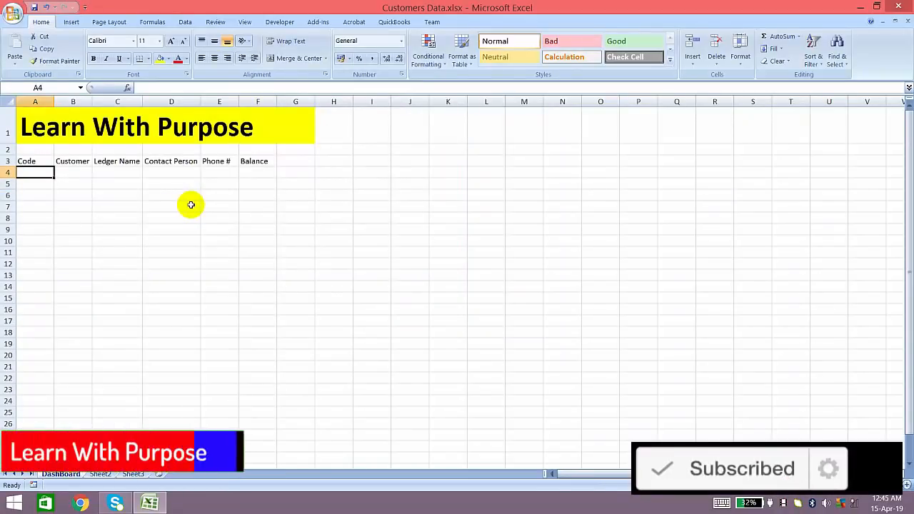
type("1")
key("Return")
type("2")
key("Return")
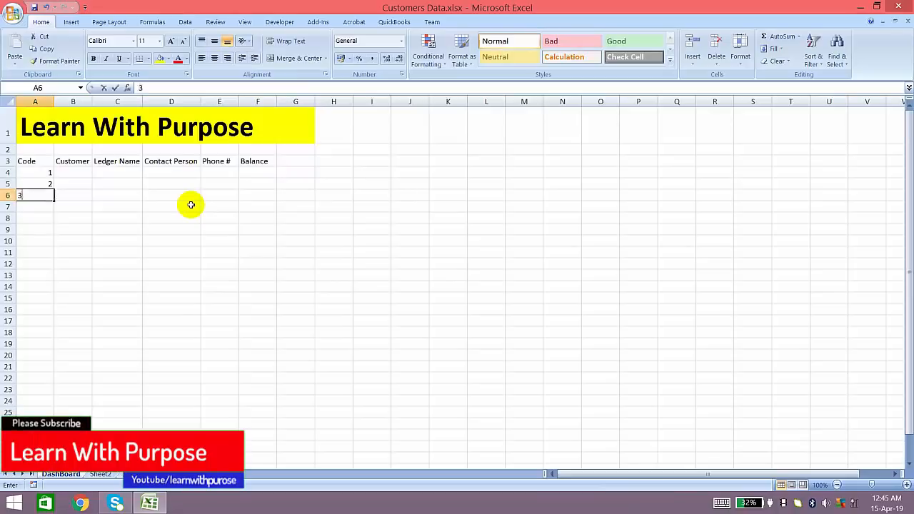
type("3")
key("Return")
type("4")
key("Return")
type("5")
key("Return")
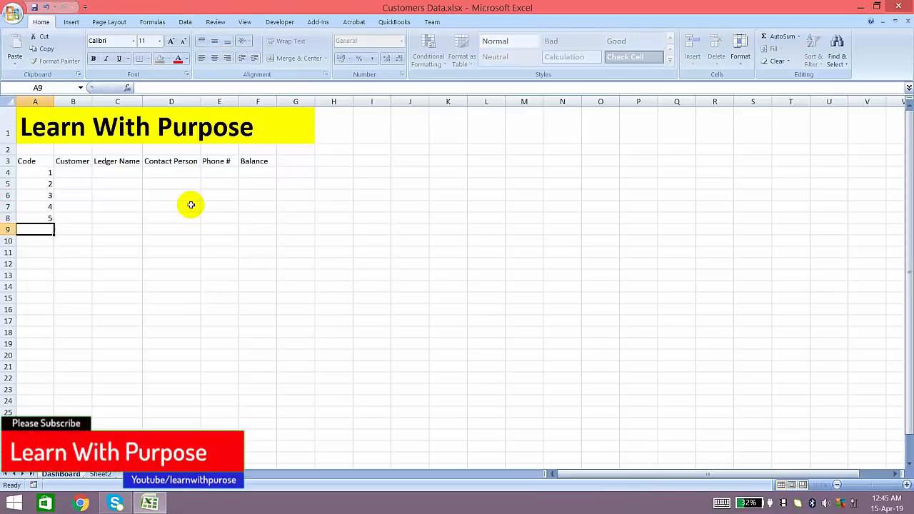
Enter the customers ABC, Xyz, ABC and CDF in cells B4 through B7 of the Customer column
key("Up")
key("Up")
key("Right")
key("Up")
key("Up")
key("Up")
key("Up")
key("Down")
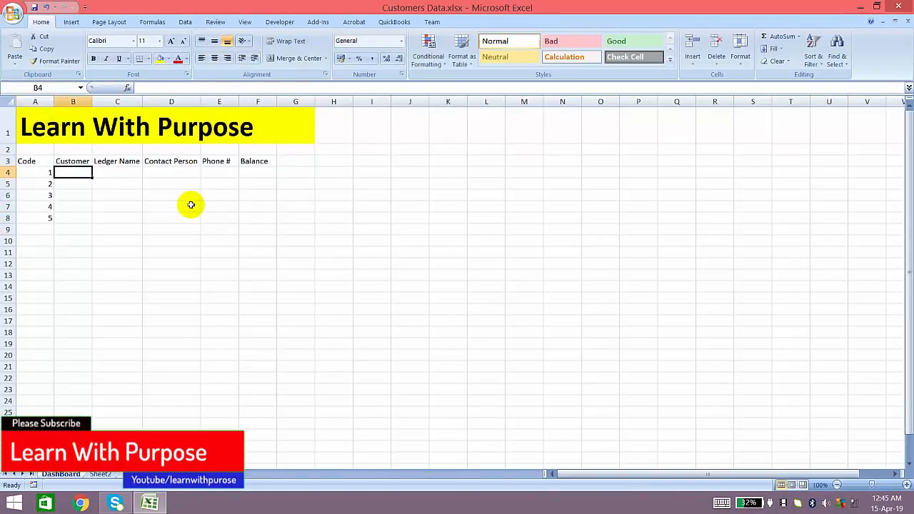
type("ABC")
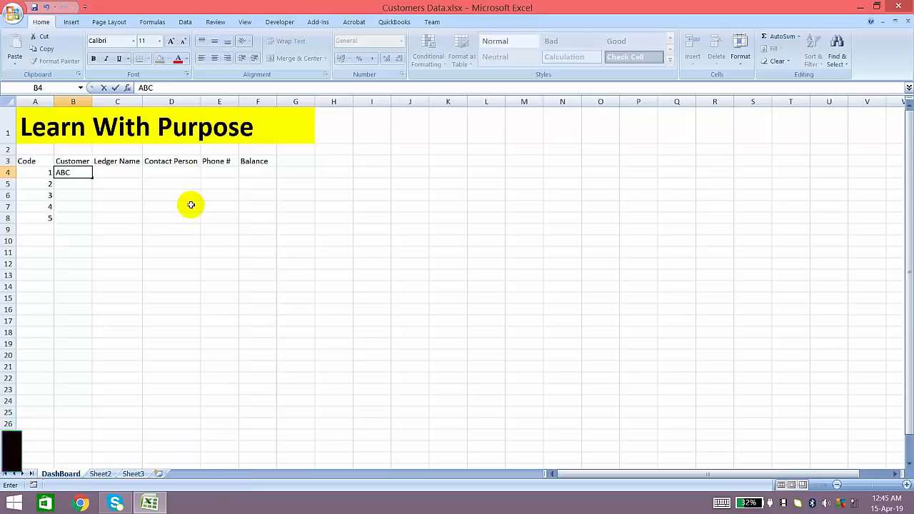
key("Return")
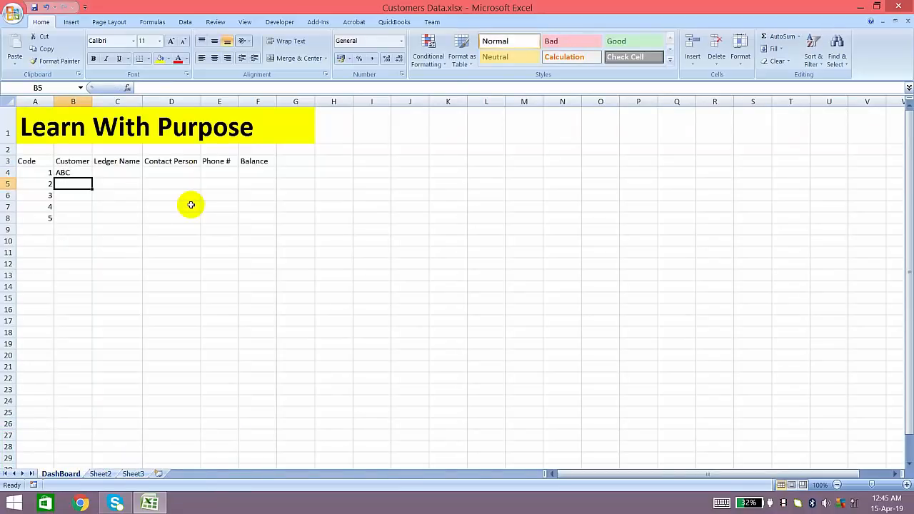
key("Up")
key("Down")
type("Xyz")
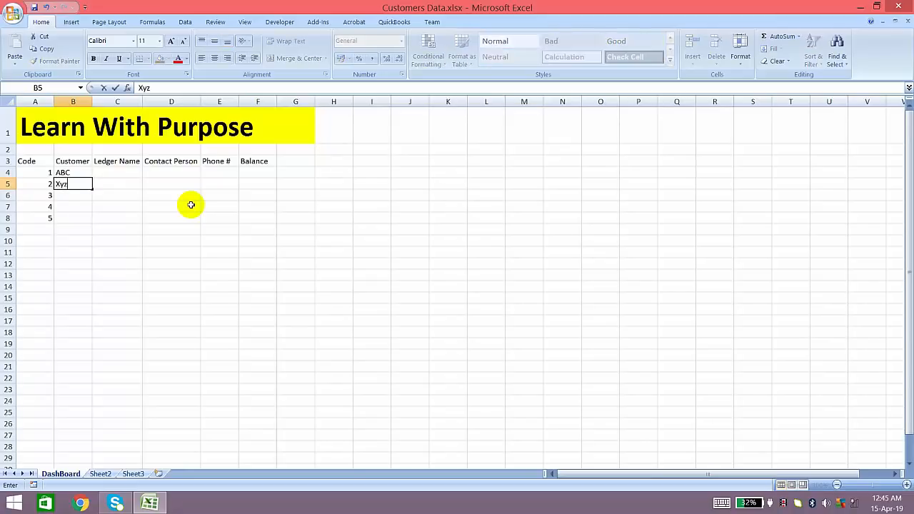
key("Return")
type("Ab")
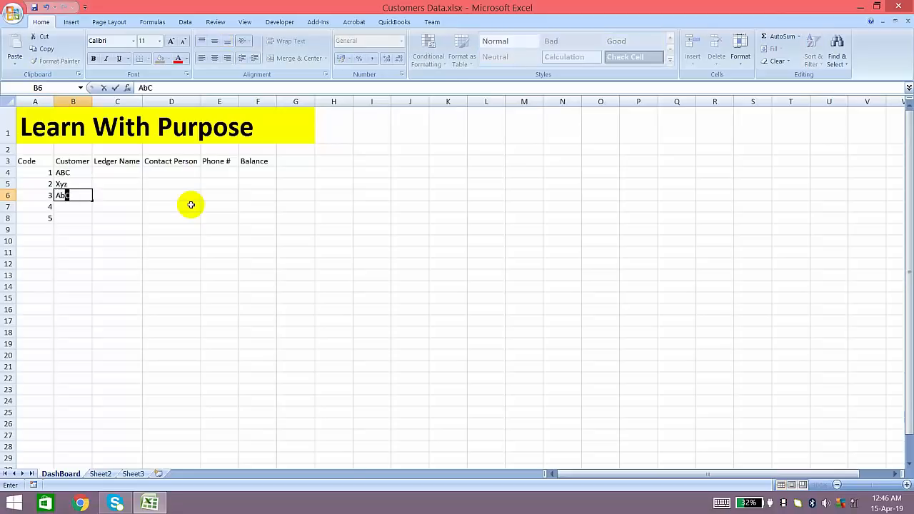
key("Return")
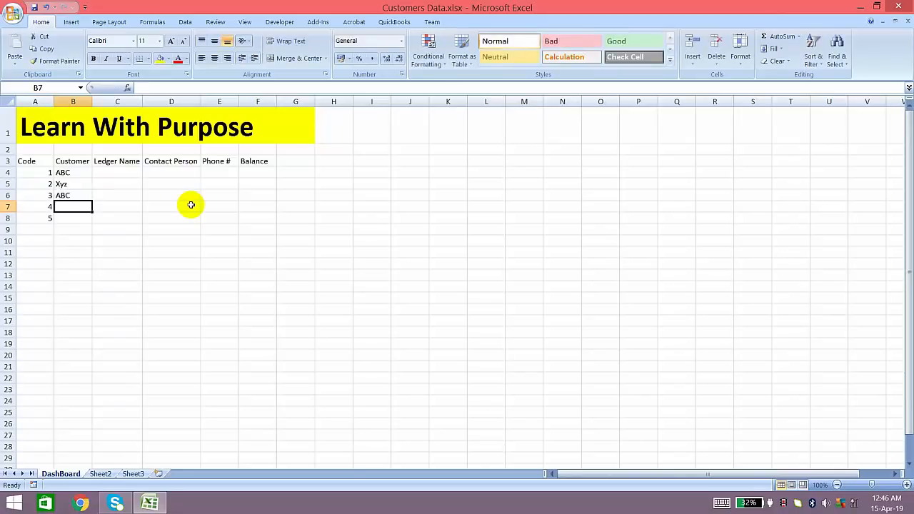
type("CDF")
key("Return")
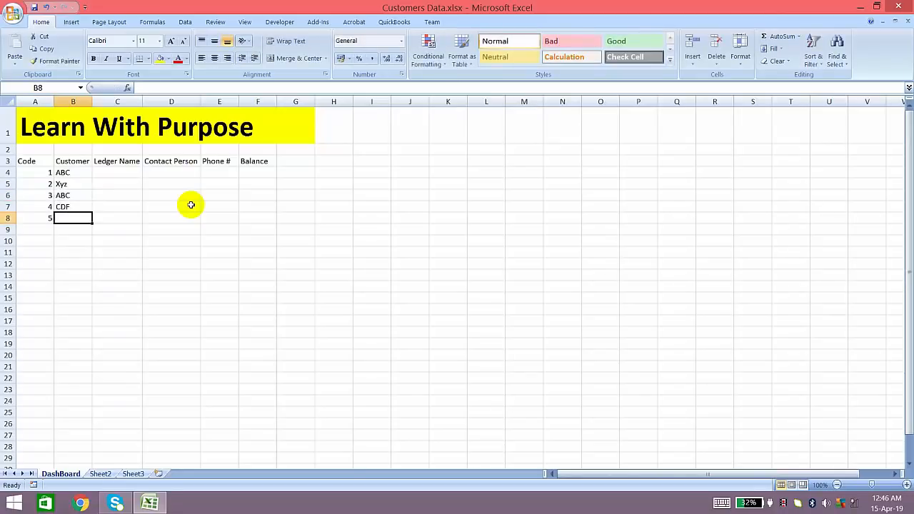
key("Up")
key("Right")
key("Up")
key("Up")
key("Up")
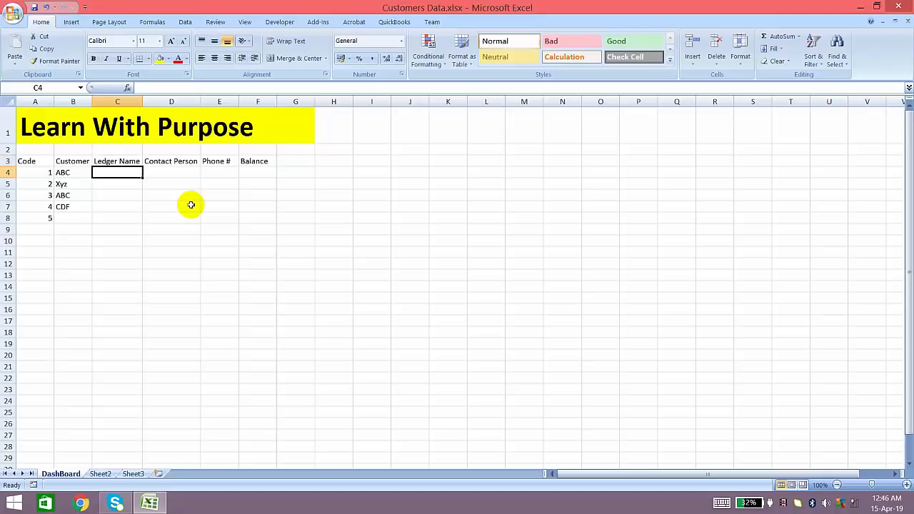
key("Down")
key("Up")
key("Left")
key("Left")
key("Right")
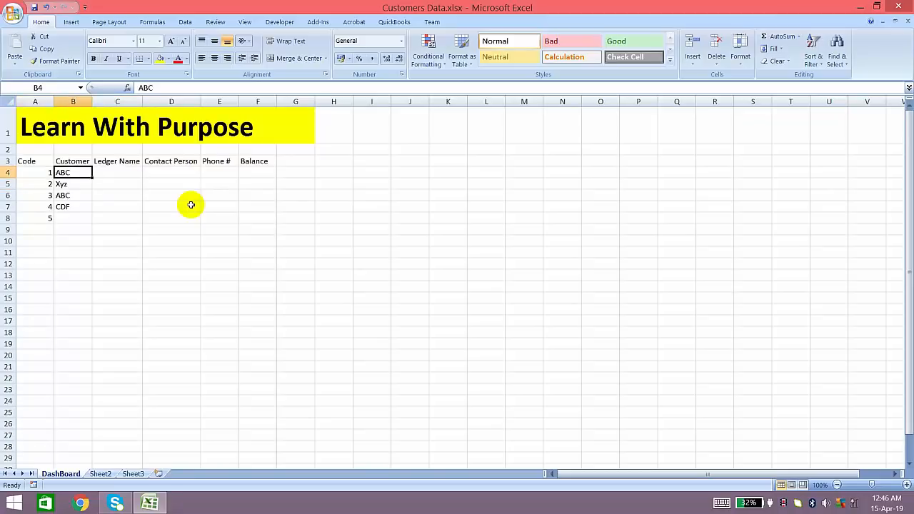
key("Left")
key("Right")
key("Right")
key("Left")
key("Right")
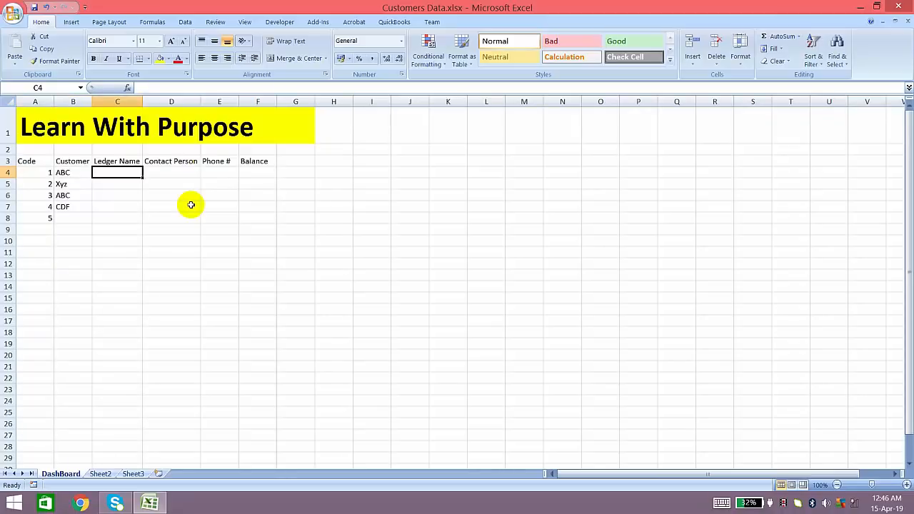
key("Down")
key("Up")
key("Down")
key("Up")
key("Right")
key("Left")
key("Left")
key("Right")
key("Left")
key("Right")
key("Left")
key("Right")
key("Down")
key("Up")
key("Down")
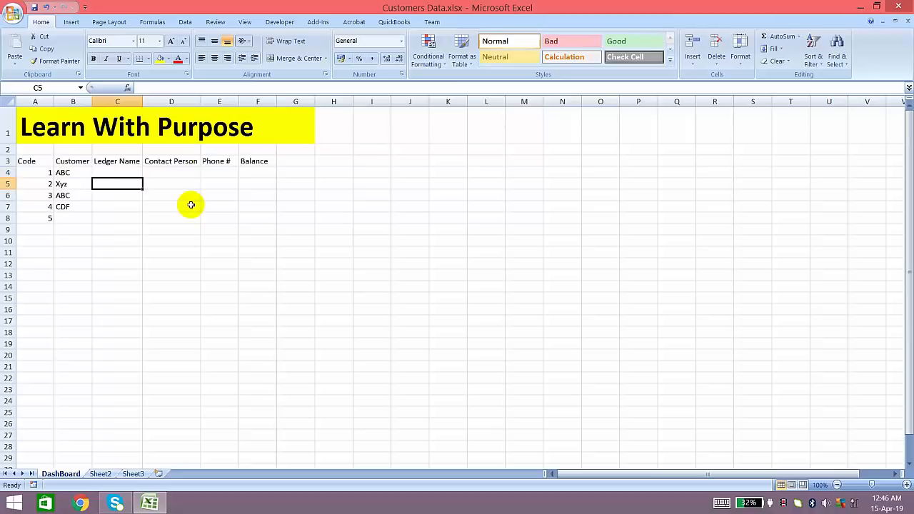
key("Up")
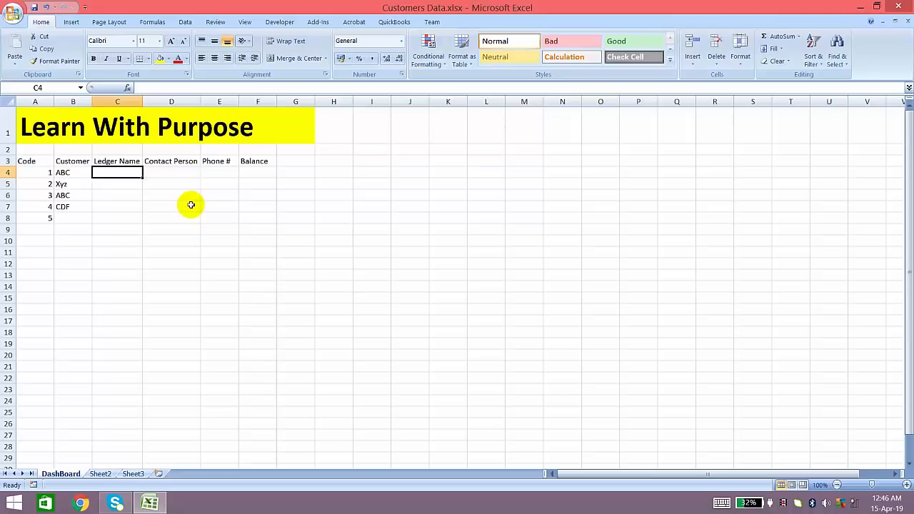
key("Down")
key("Up")
key("Left")
key("Left")
key("Right")
key("Right")
key("Left")
key("Right")
key("Left")
key("Right")
key("Left")
key("Right")
key("Down")
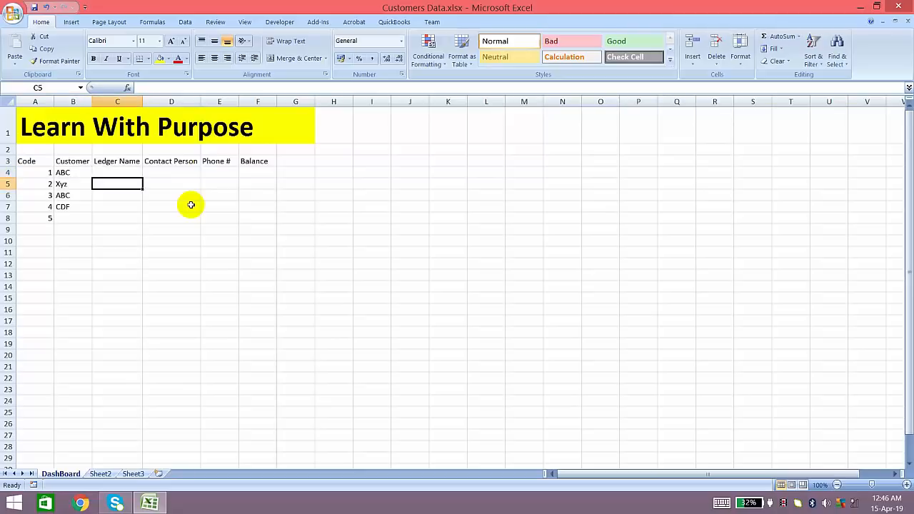
Build the ledger name in cell C4 from code, space and customer with the formula =CONCATENATE(A4," ",B4)
key("Up")
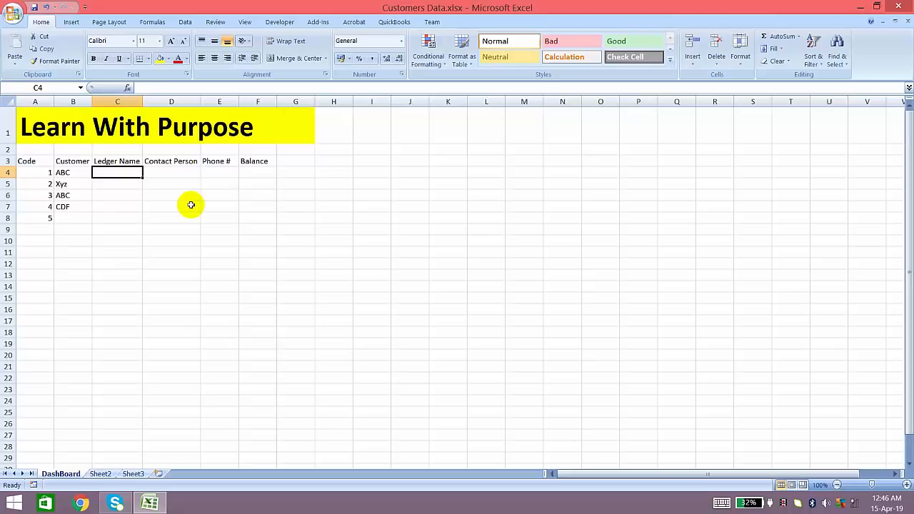
type("=con")
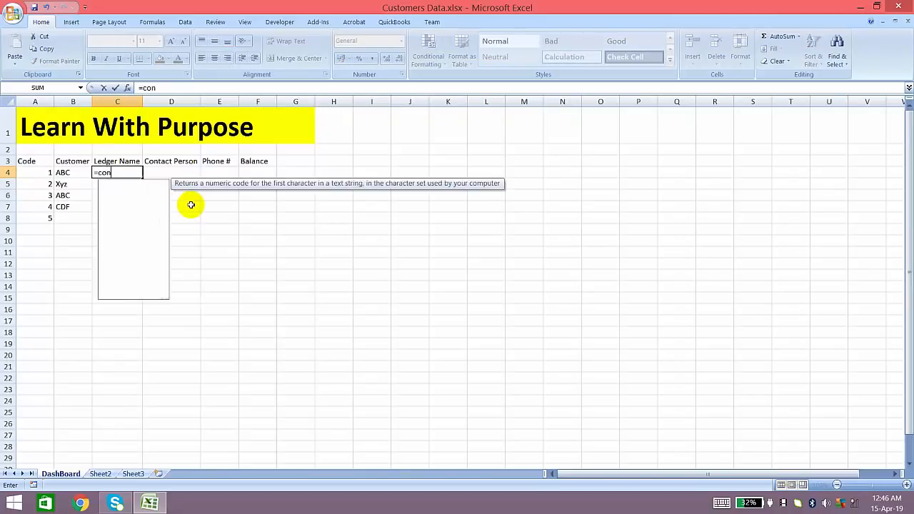
key("Tab")
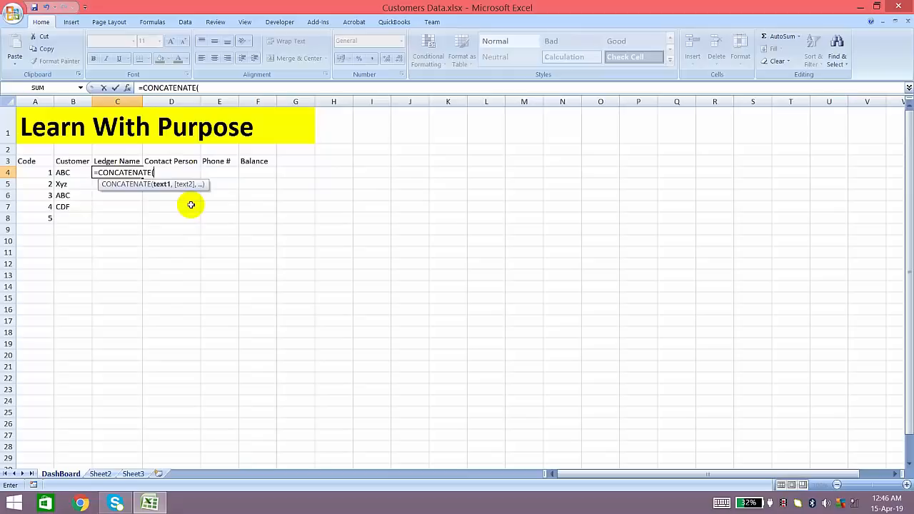
key("Left")
key("Left")
type(",")
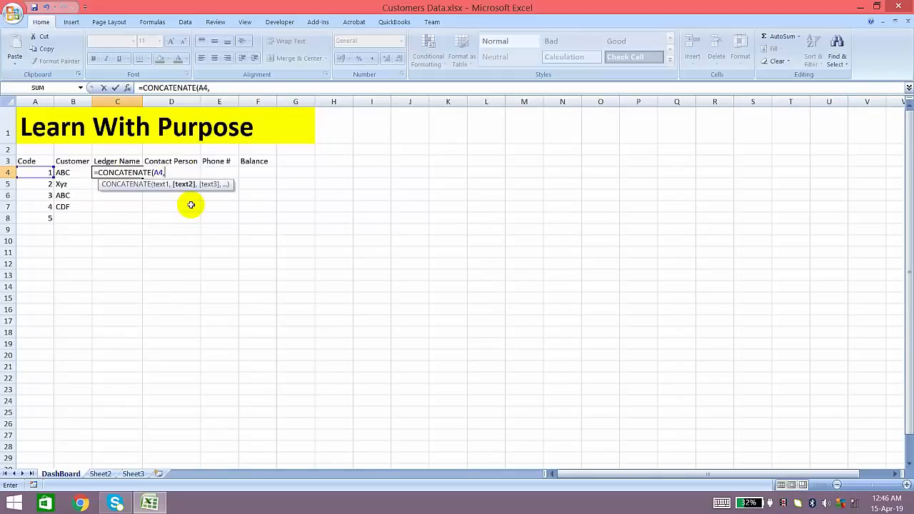
type("\" \",")
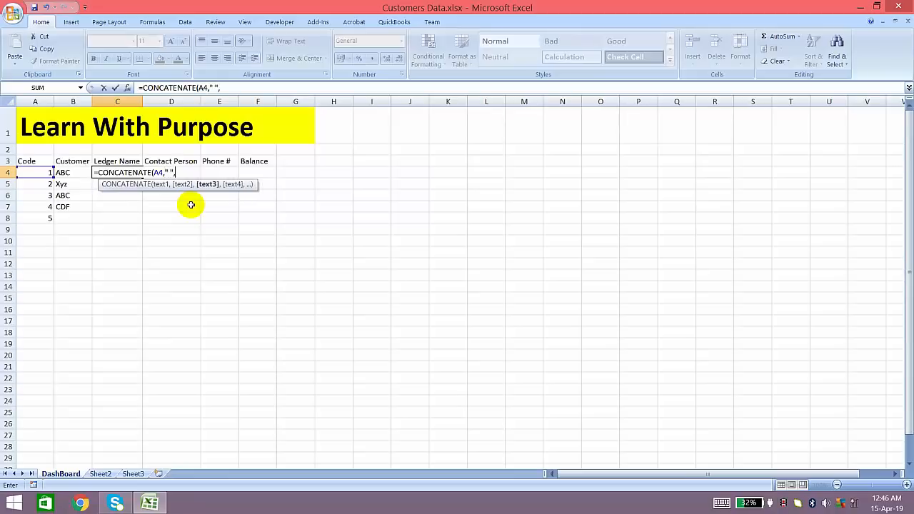
type("B4")
key("Return")
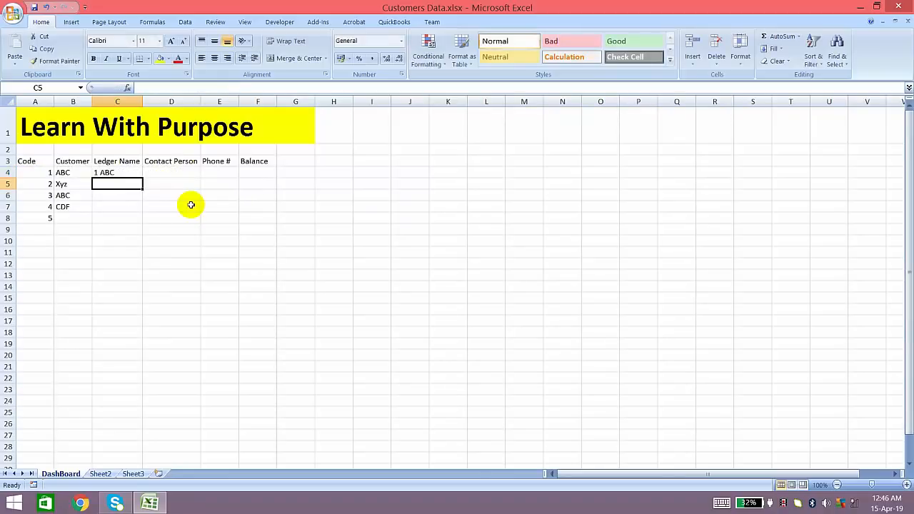
Fill the ledger name formula from C4 down through cell C8
key("Up")
key("shift+Down")
key("shift+Down")
key("shift+Down")
key("shift+Down")
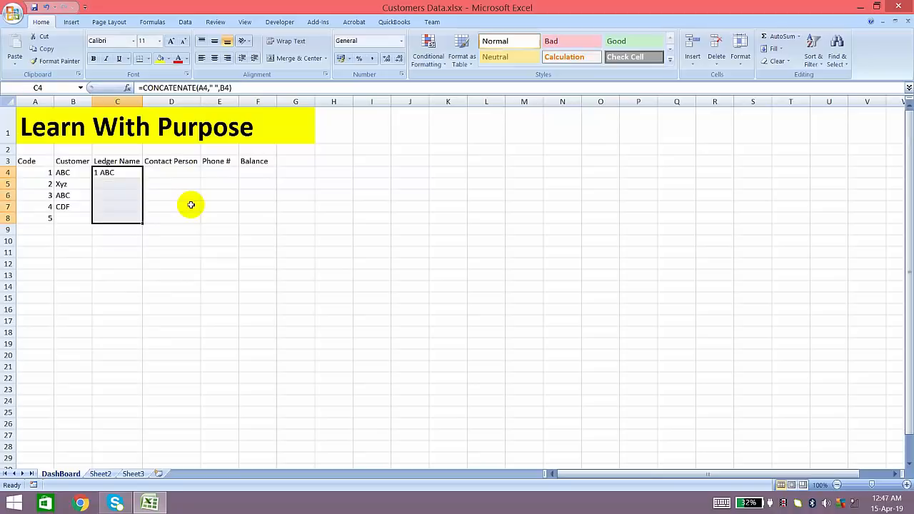
key("ctrl+d")
key("Down")
key("Up")
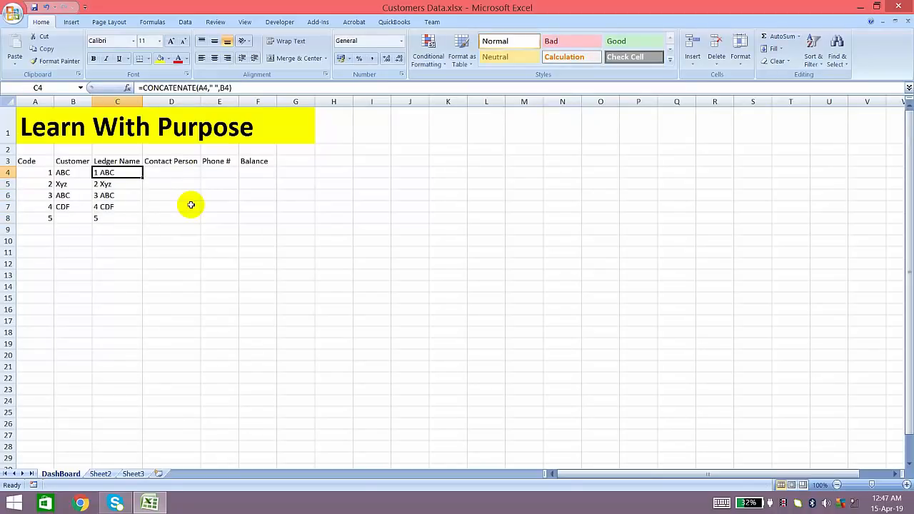
left_click(143, 104)
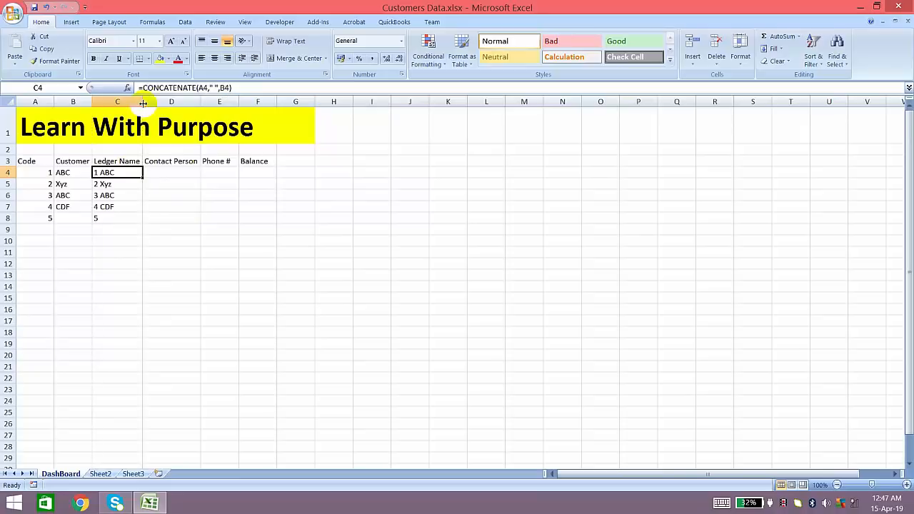
Shade the Balance cells F4 through F8 with a yellow fill and return to the start of the header row
key("Right")
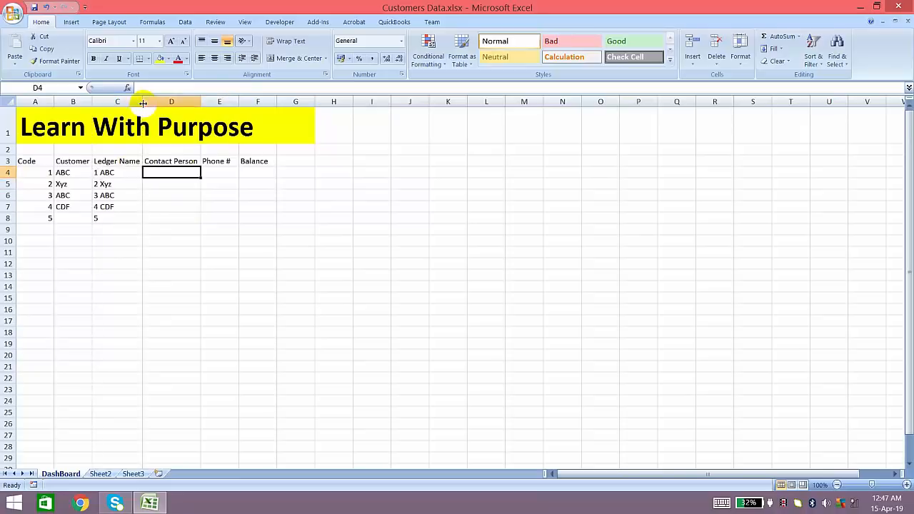
key("Up")
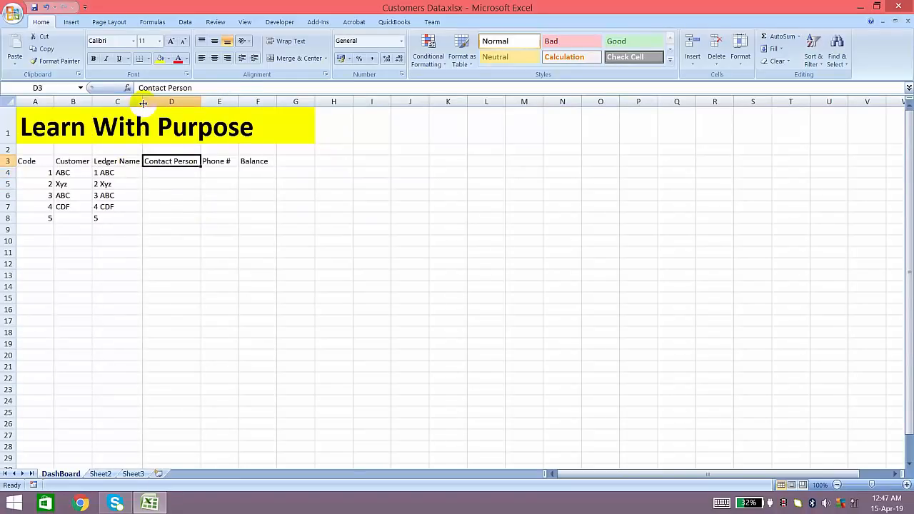
key("Down")
key("Right")
key("Right")
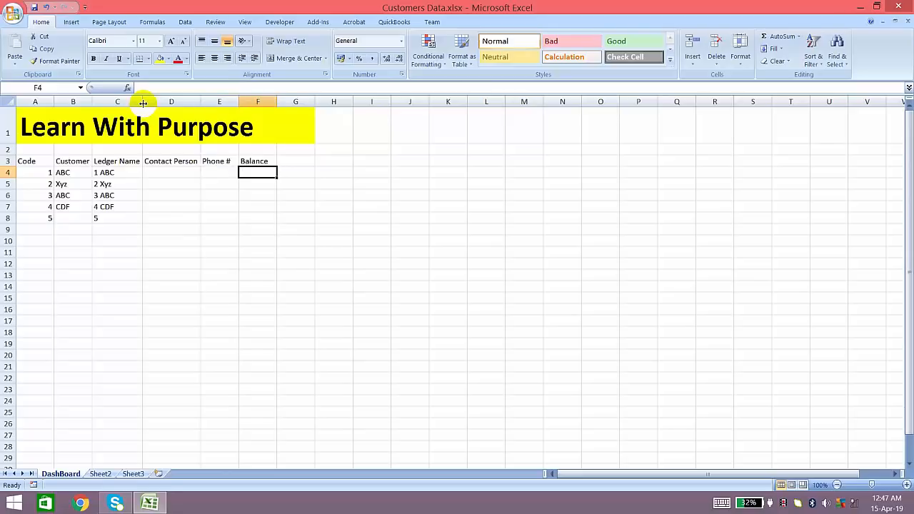
key("shift+Down")
key("shift+Down")
key("shift+Down")
key("shift+Down")
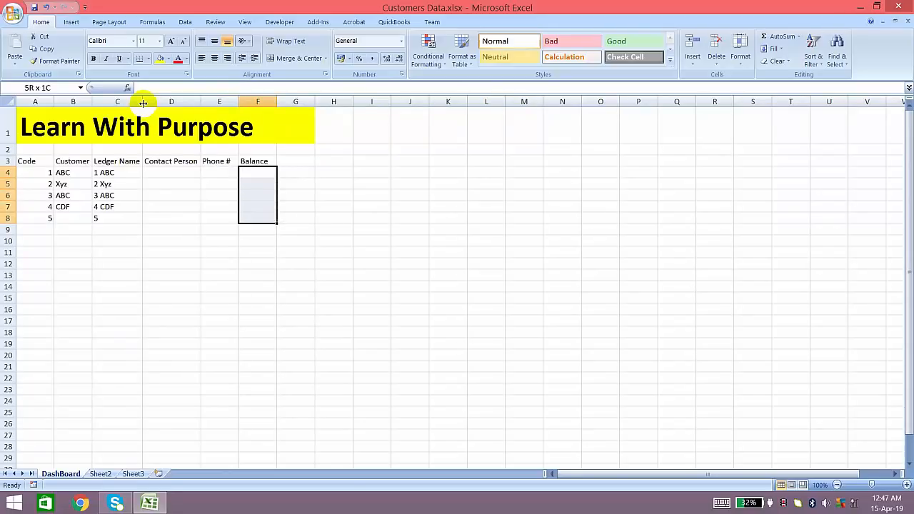
left_click(160, 58)
key("ctrl+Home")
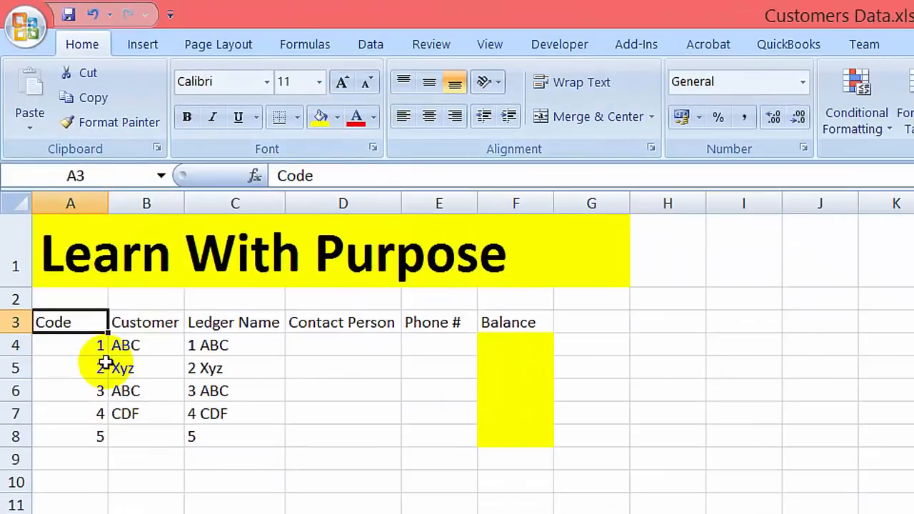
Apply all borders to the header cells A3 through F3, from Code to Balance
key("shift+Right")
key("shift+Right")
key("shift+Right")
key("shift+Right")
key("shift+Right")
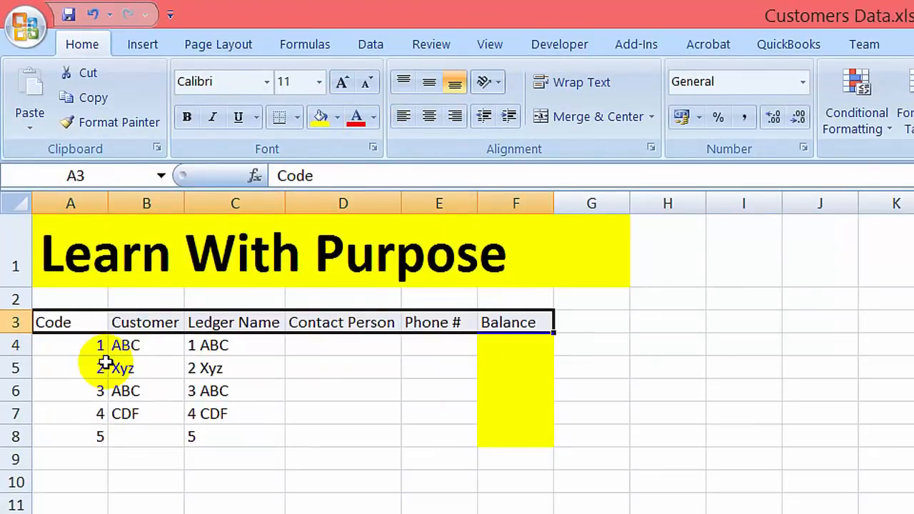
left_click(298, 117)
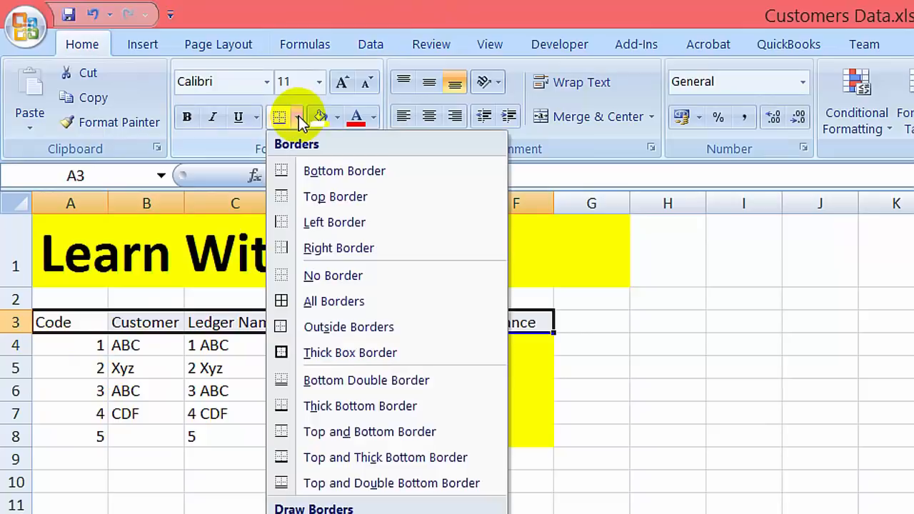
left_click(355, 305)
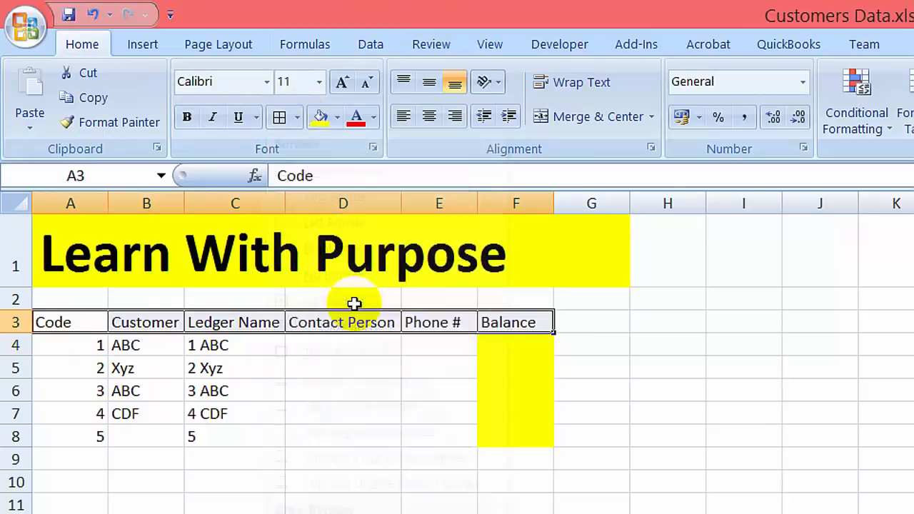
Shade the header cells A3 through F3 with a light blue theme fill
left_click(335, 118)
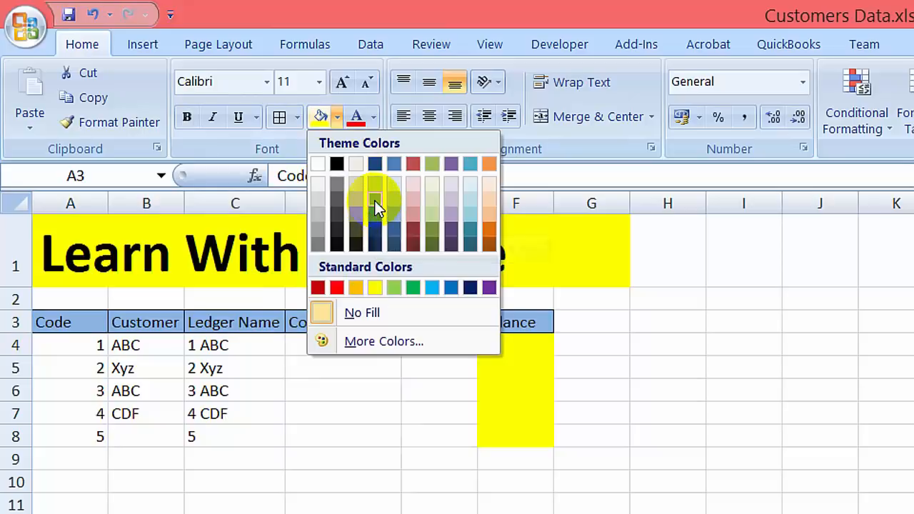
left_click(374, 200)
key("Down")
key("Down")
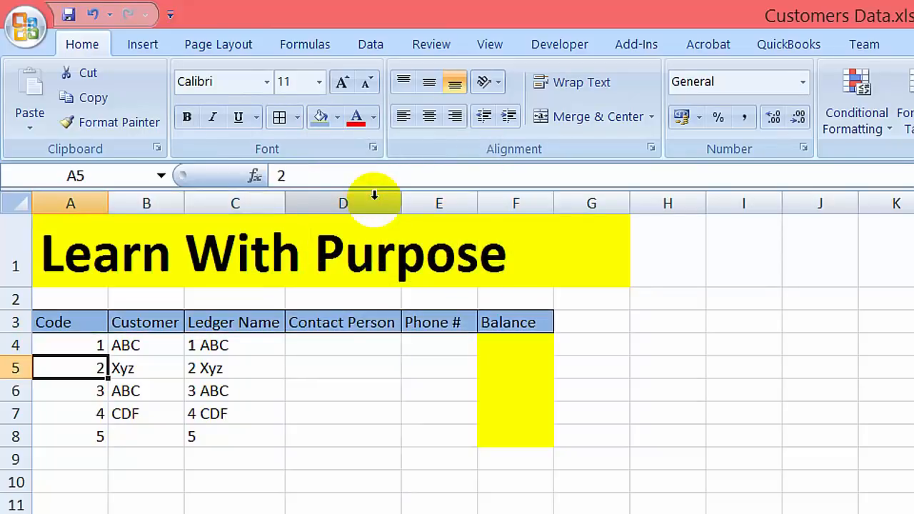
key("Up")
key("Down")
key("Down")
key("Right")
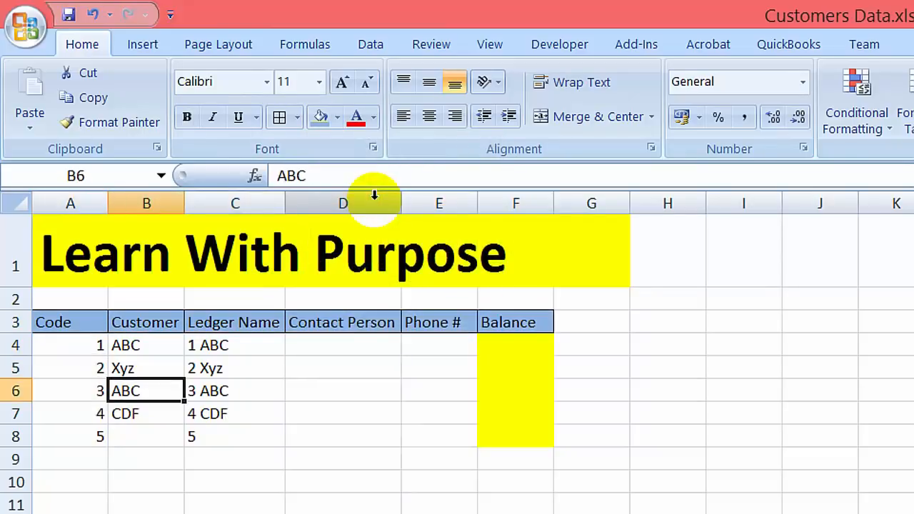
key("Right")
key("Right")
key("Right")
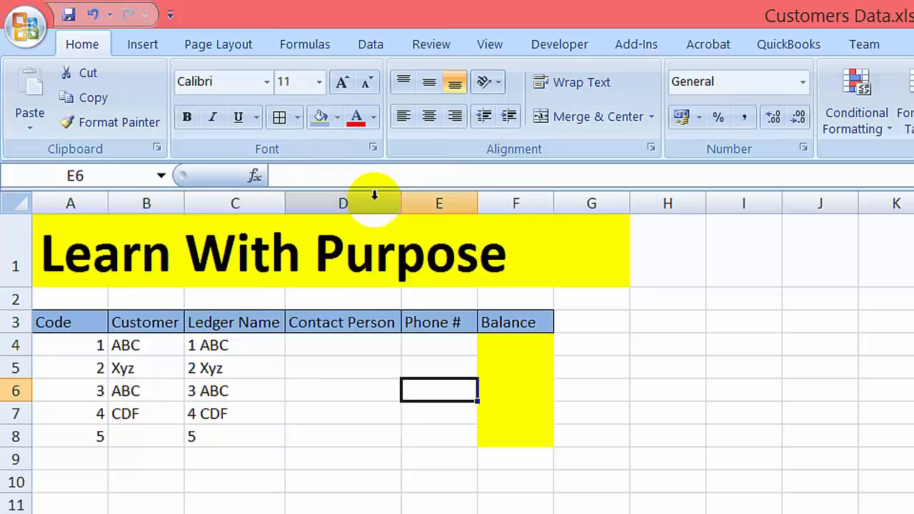
key("Right")
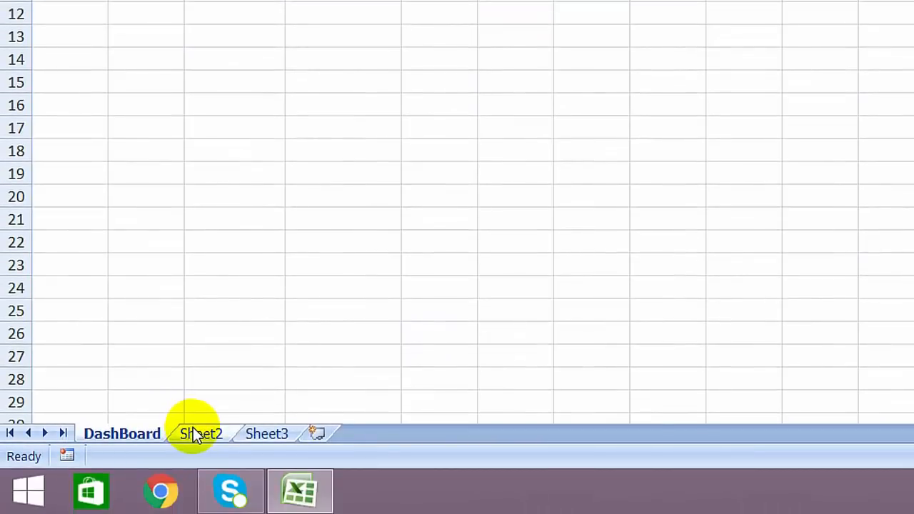
Rename Sheet2 as 01Abc and return to the DashBoard sheet
double_click(196, 434)
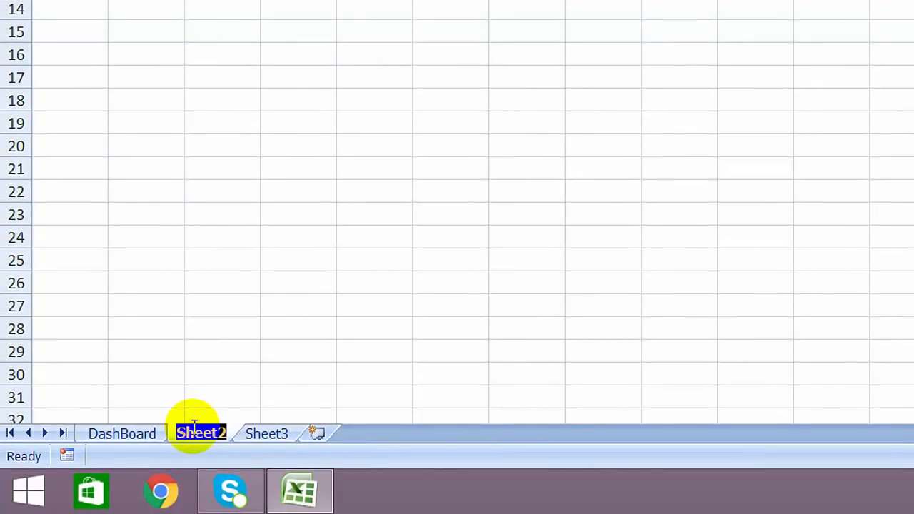
type("01")
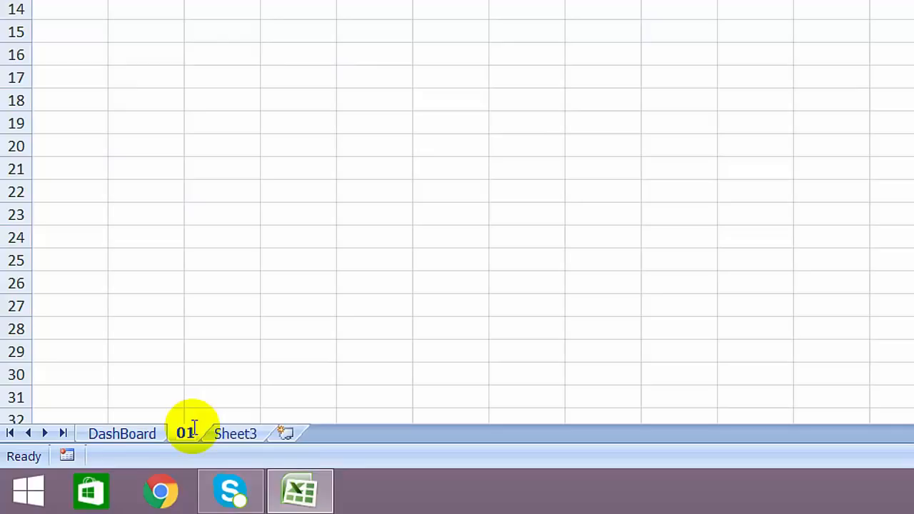
type("Abc")
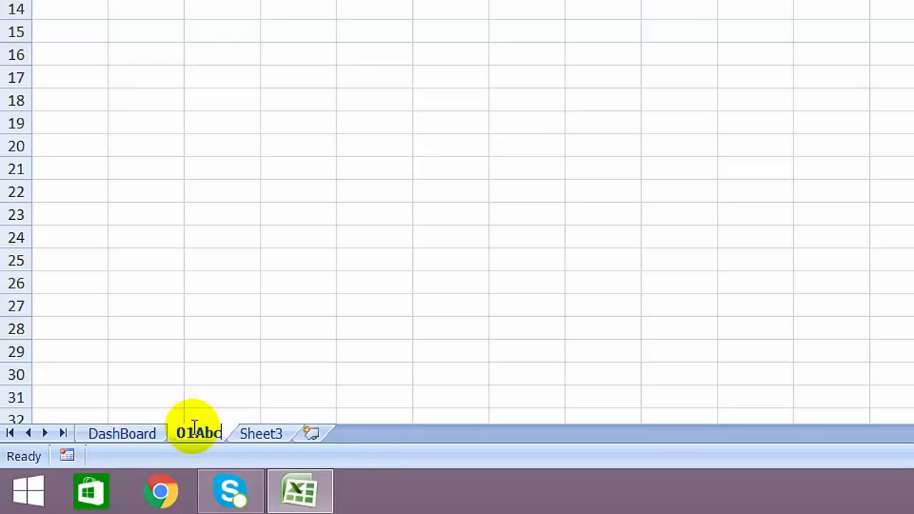
key("Return")
left_click(146, 436)
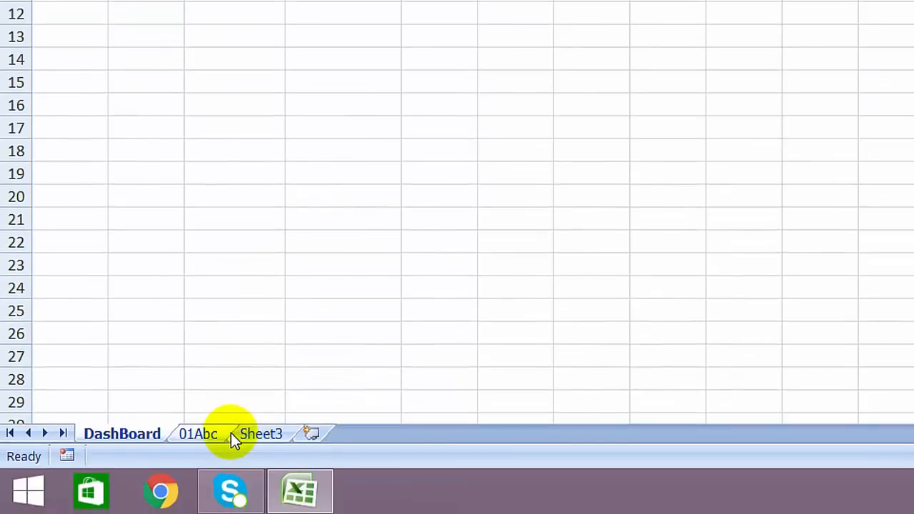
Rename Sheet3 as 02Xyz and return to the DashBoard sheet
left_click(255, 435)
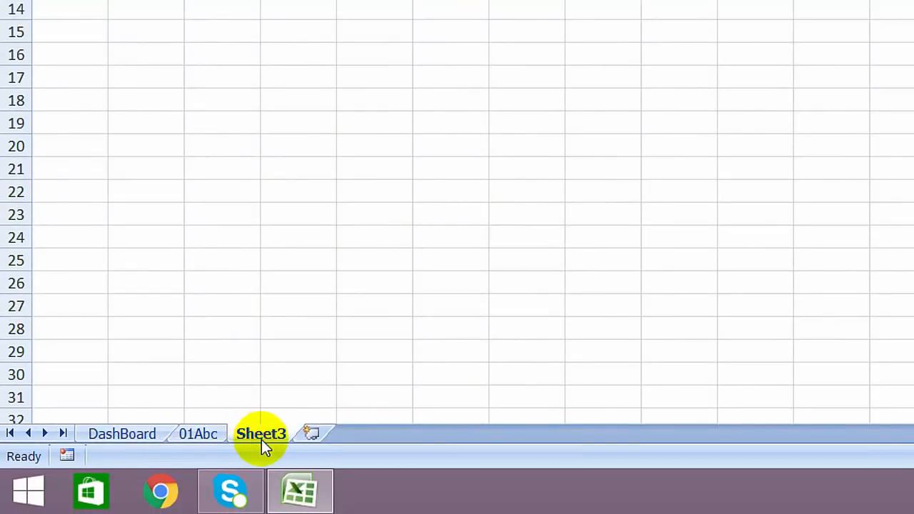
double_click(261, 435)
type("02")
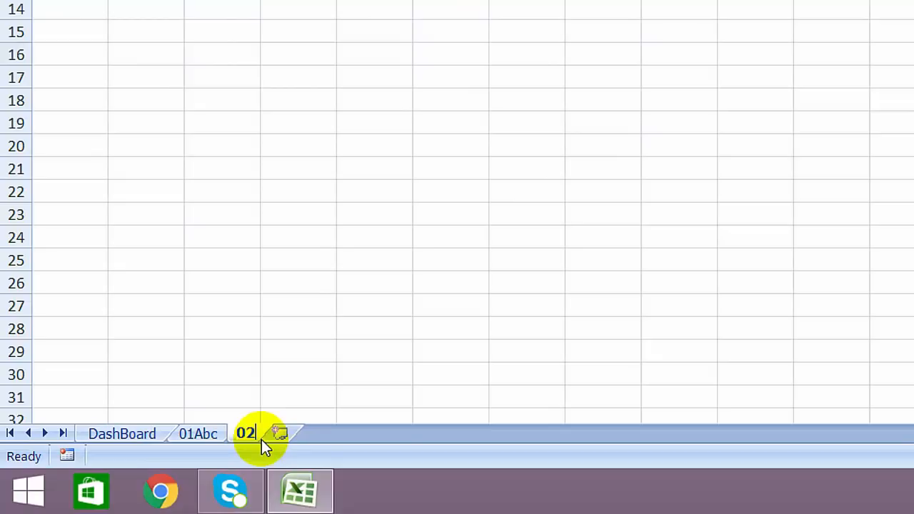
type("Xyz")
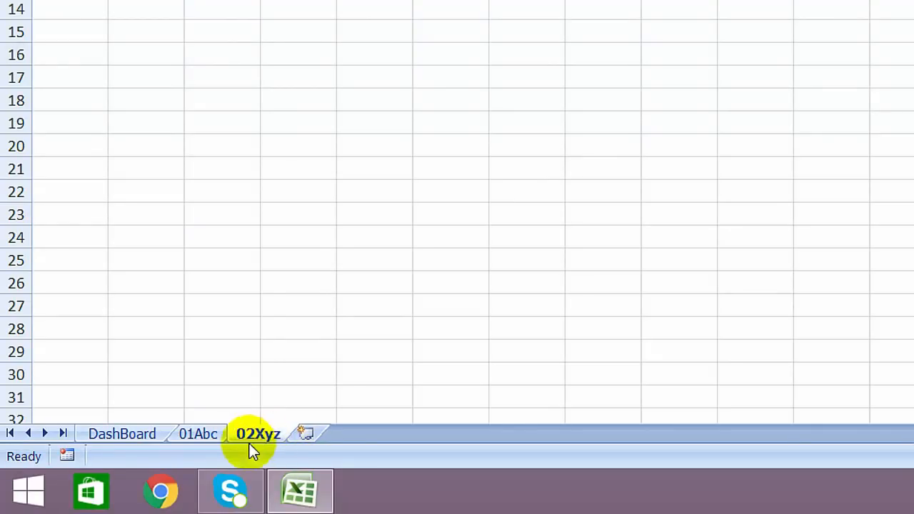
left_click(130, 433)
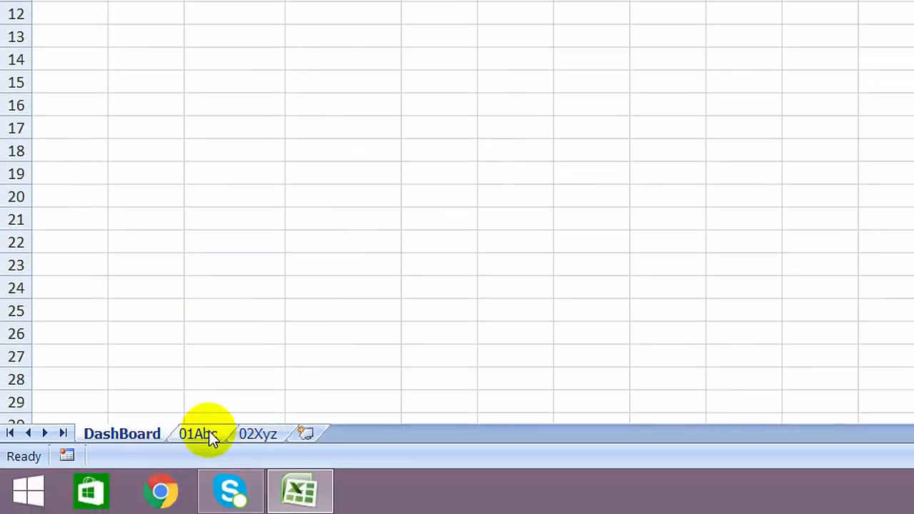
Open the 01Abc sheet and go to cell A1
left_click(210, 436)
left_click(197, 261)
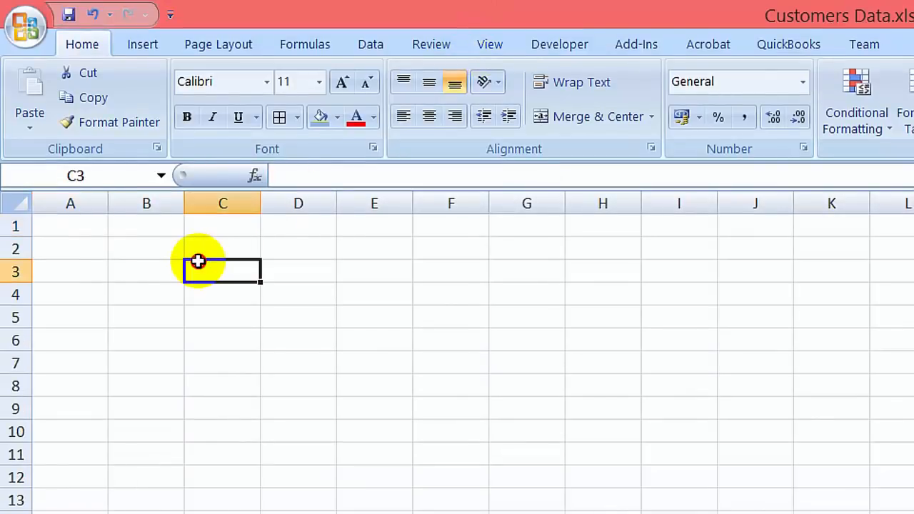
key("Up")
key("Up")
key("Left")
key("Left")
key("Right")
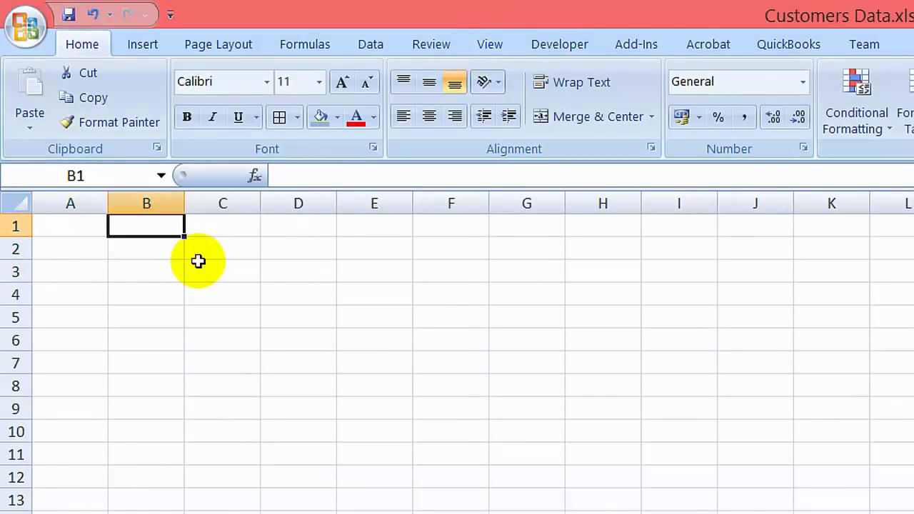
key("Left")
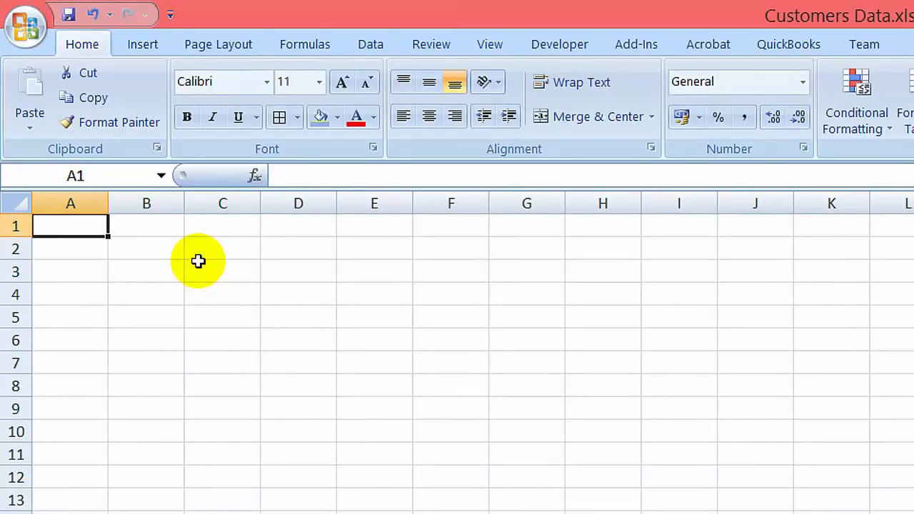
key("Down")
key("Up")
key("Down")
key("Up")
key("Down")
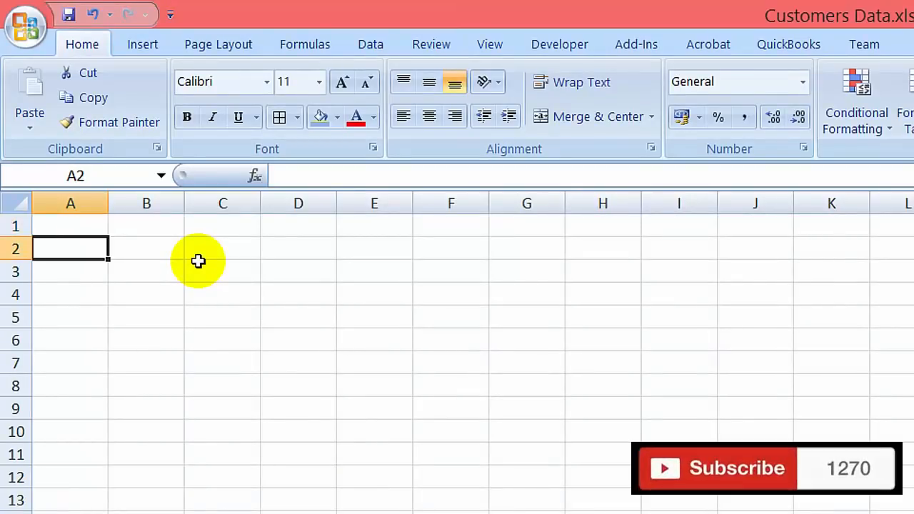
key("Right")
key("Up")
type("C")
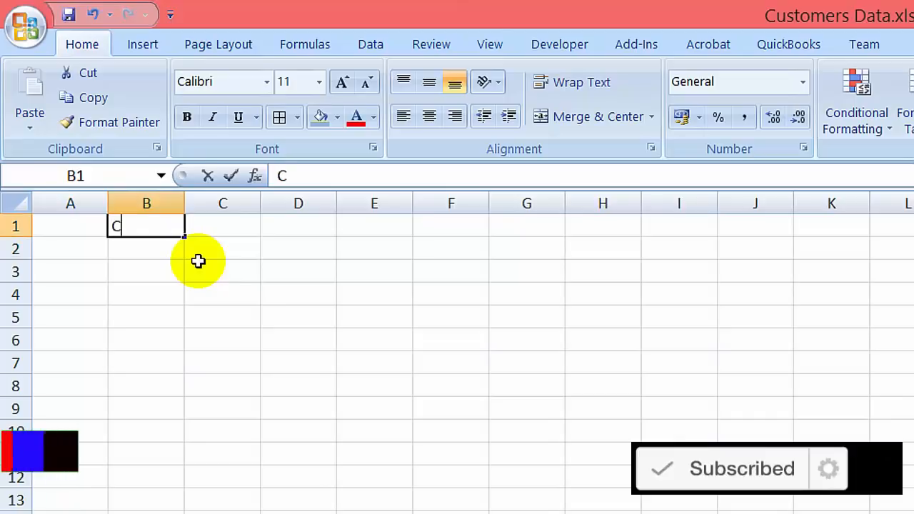
type("ompany")
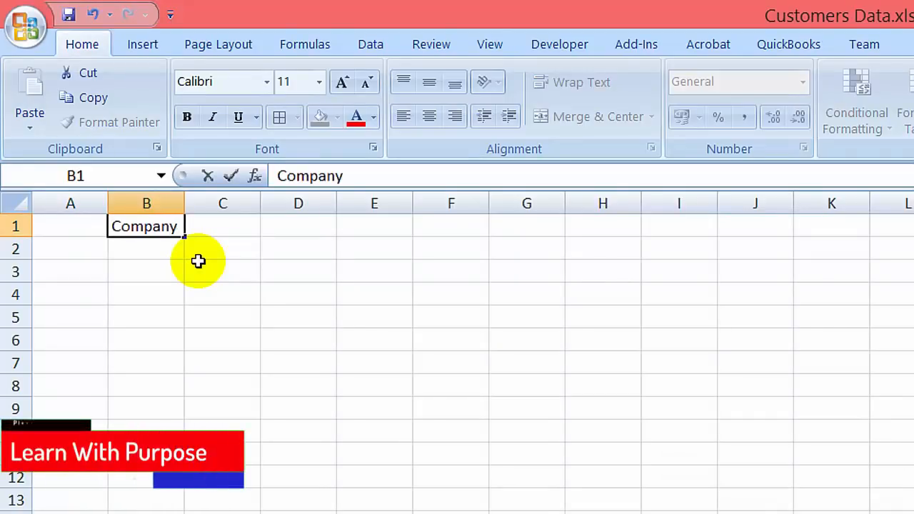
key("Return")
key("Up")
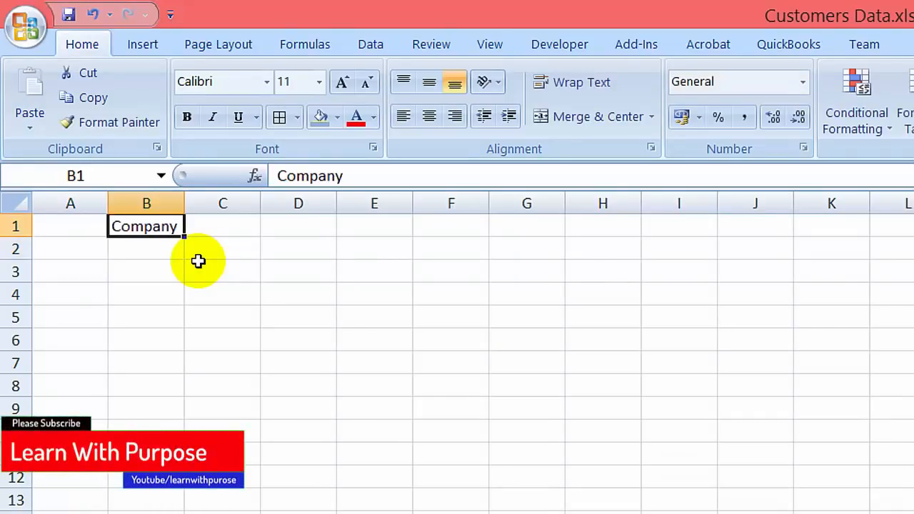
type("=")
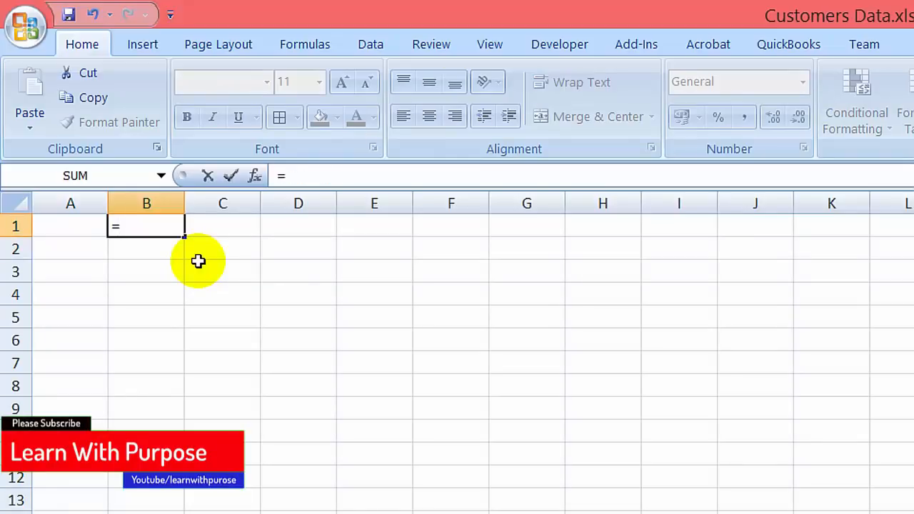
key("BackSpace")
key("Return")
key("Up")
key("Left")
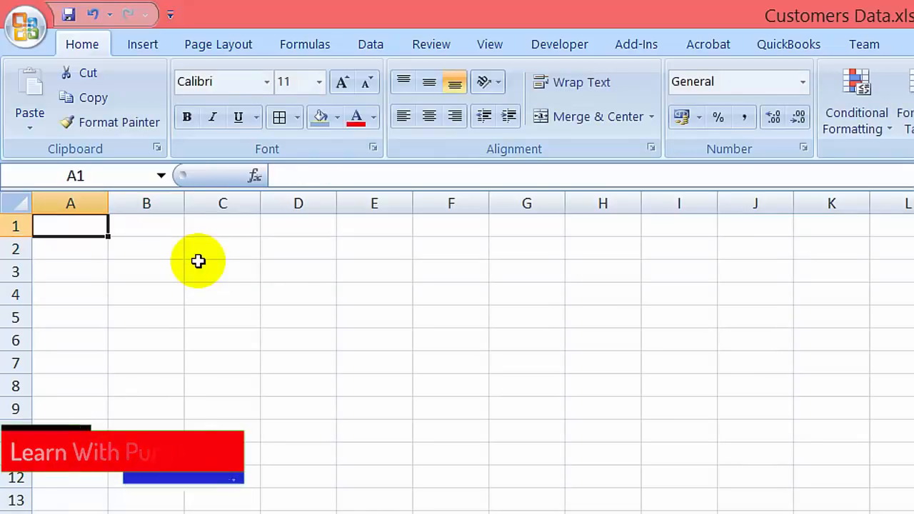
Link cell A1 of the 01Abc sheet to the DashBoard title with the formula =DashBoard!A1
type("=")
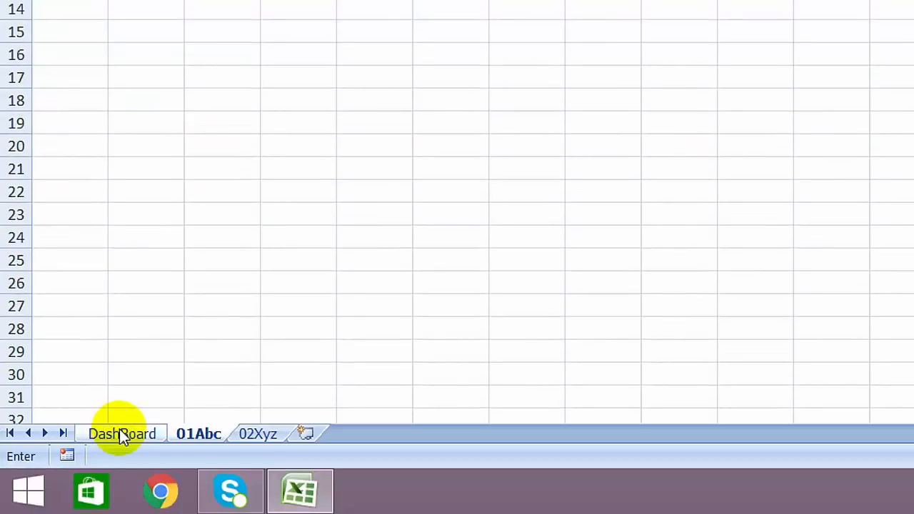
left_click(119, 435)
left_click(154, 127)
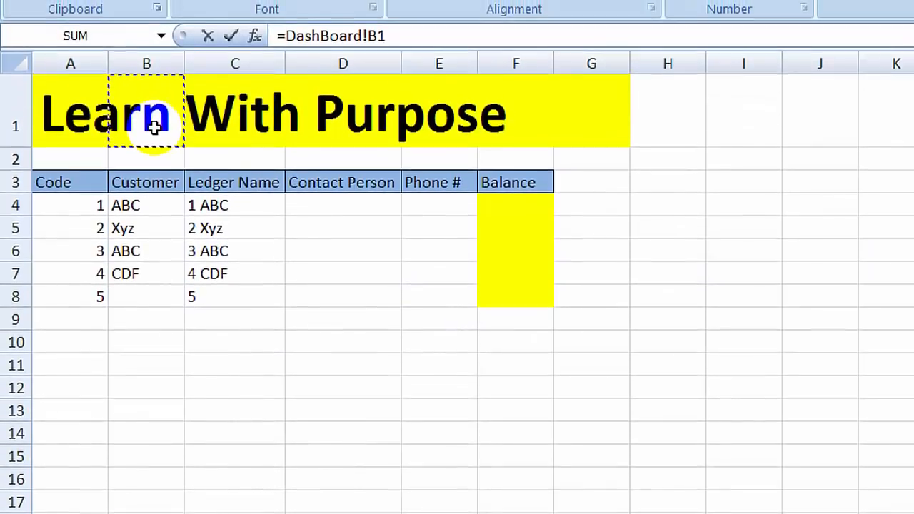
key("Left")
key("Return")
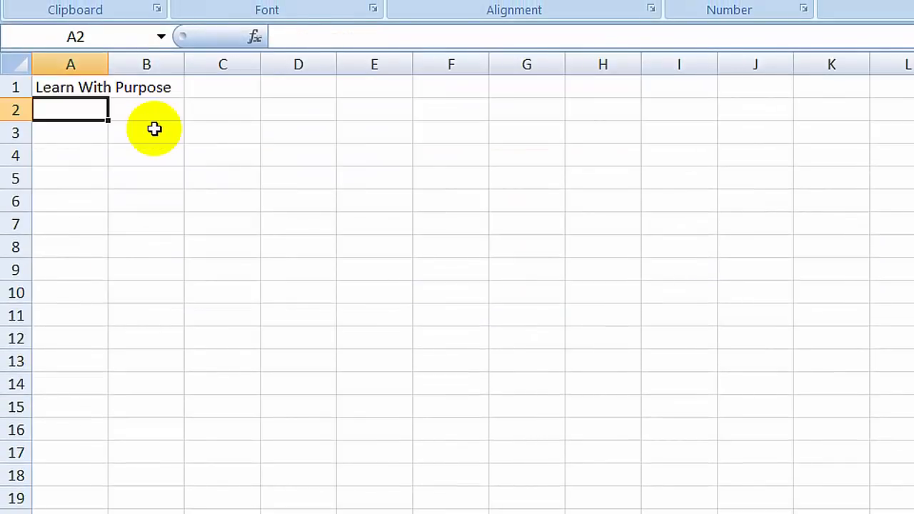
Enlarge the font of the linked title in cell A1 to size 24
key("Up")
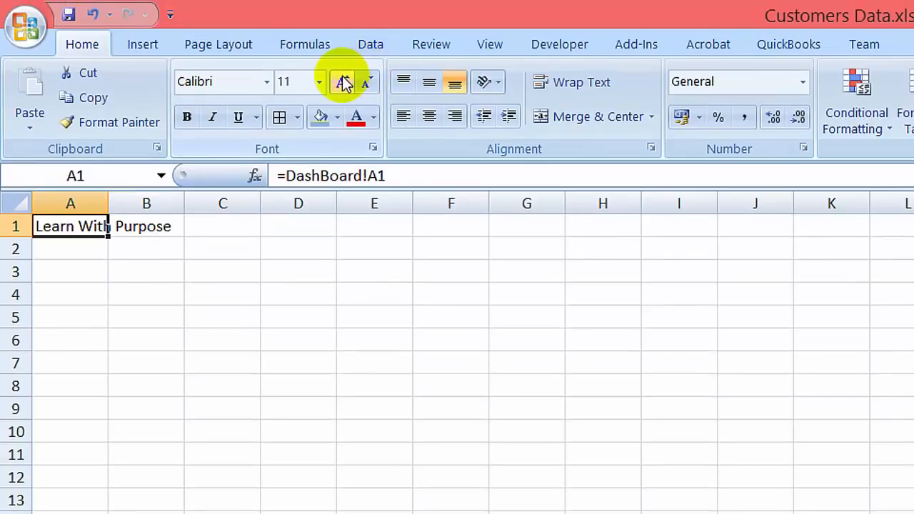
left_click(343, 81)
left_click(342, 81)
left_click(342, 80)
left_click(343, 81)
left_click(342, 81)
left_click(343, 80)
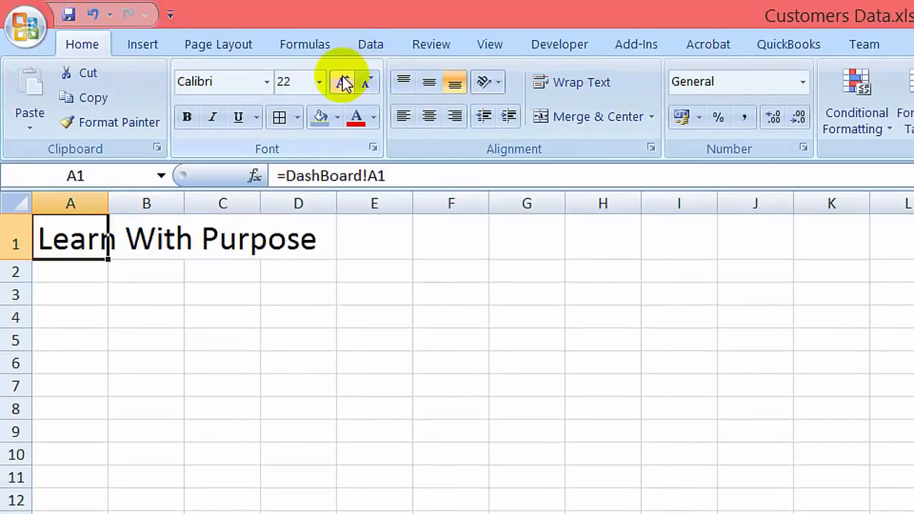
left_click(343, 81)
key("Down")
key("Up")
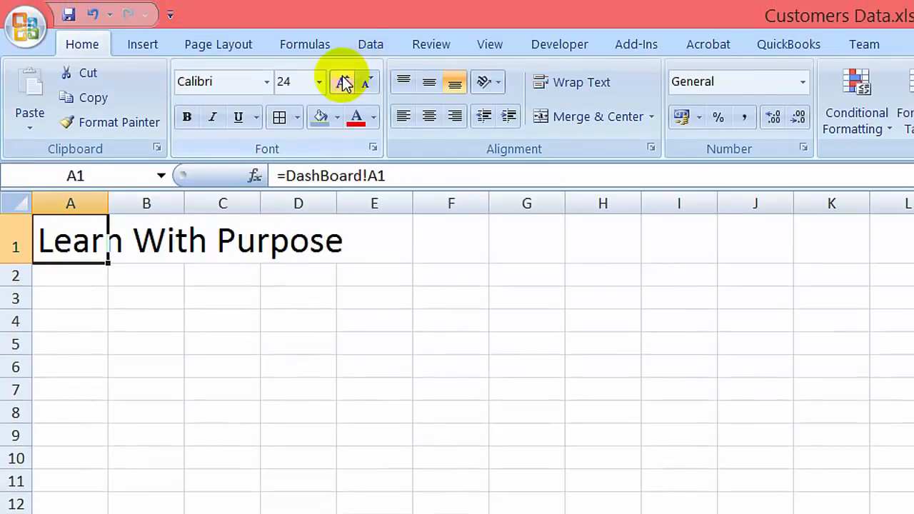
Shade the title cells A1 through E1 with the light blue fill
left_click(325, 117)
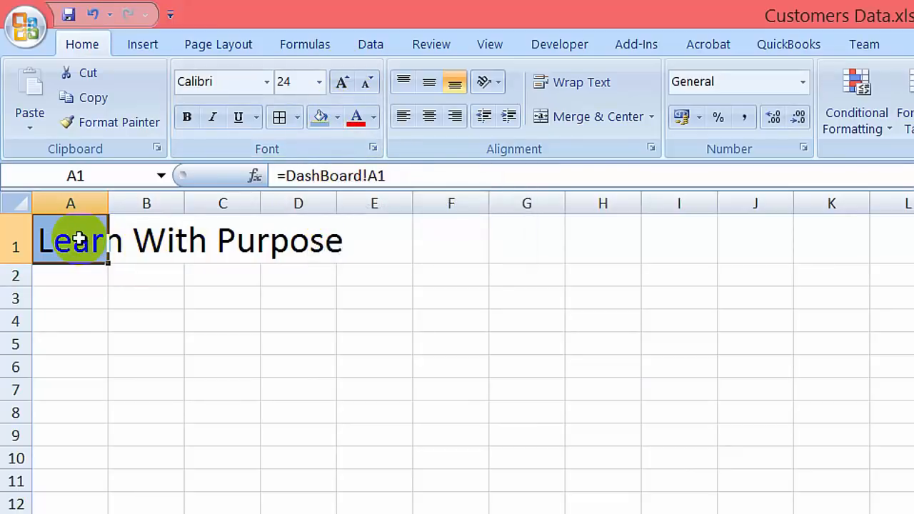
left_click_drag(78, 239, 366, 235)
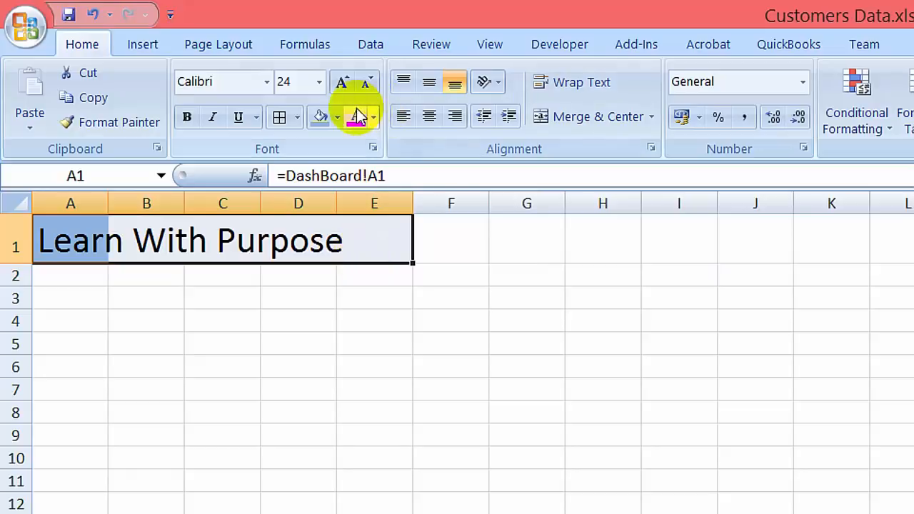
left_click(325, 117)
key("Down")
Enter the label Customer Name in cell A2 under the title
key("Down")
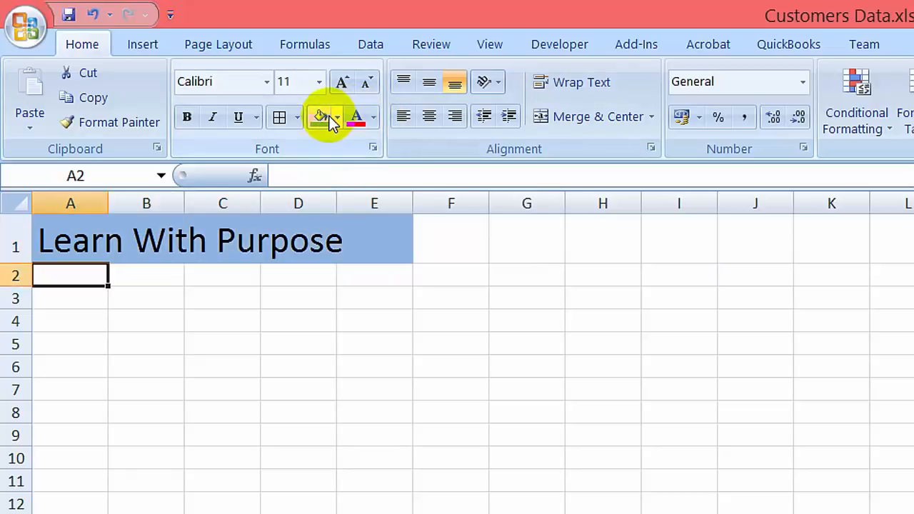
key("Up")
type("customer")
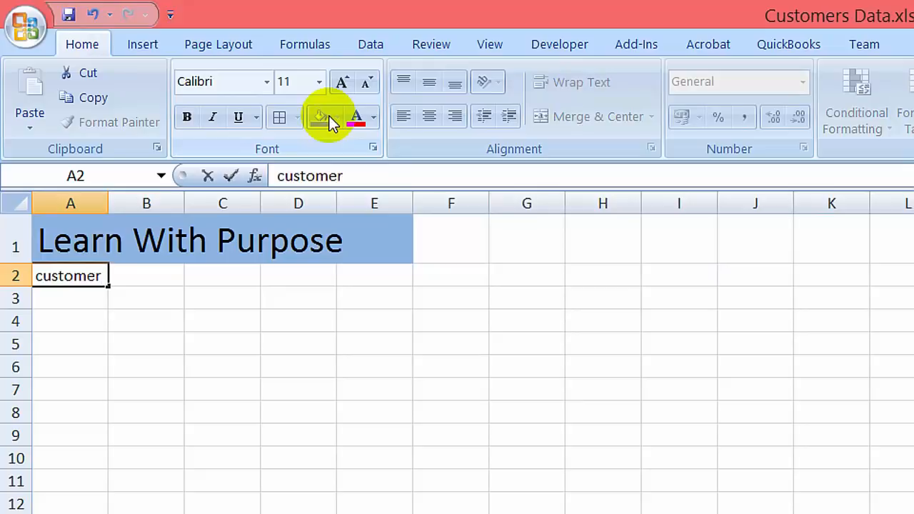
key("BackSpace")
key("BackSpace")
key("BackSpace")
key("BackSpace")
key("BackSpace")
key("BackSpace")
key("BackSpace")
key("BackSpace")
key("BackSpace")
type("Cust")
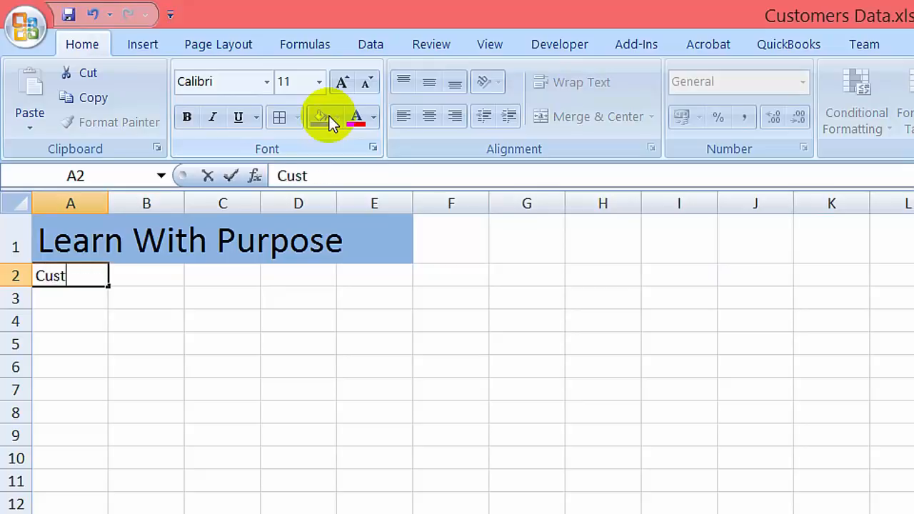
type("omer Name")
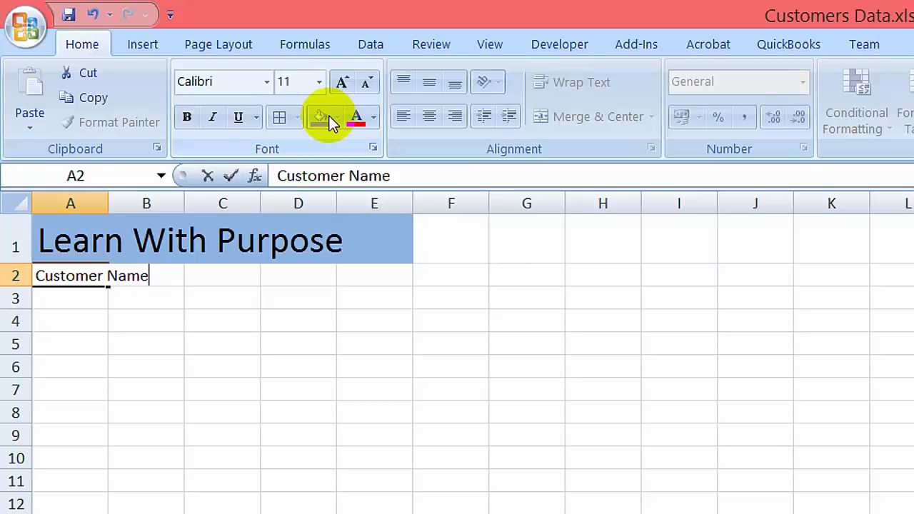
key("Return")
Shade cell C2 in the Customer Name row with the standard yellow fill
key("Up")
key("Right")
key("Right")
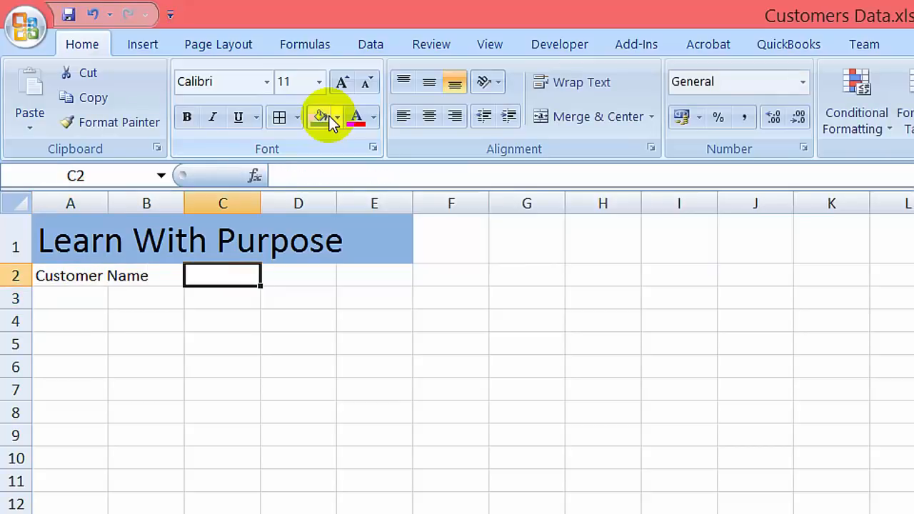
key("Left")
key("Right")
left_click(322, 115)
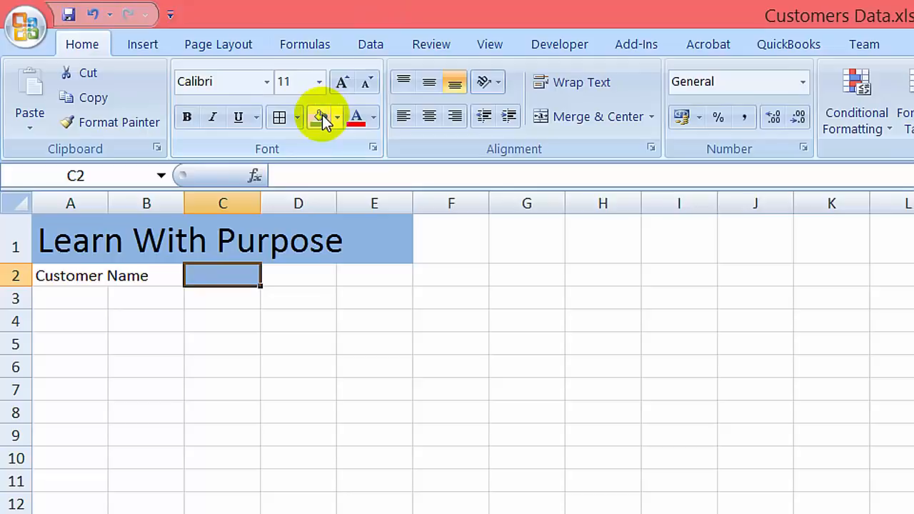
left_click(339, 116)
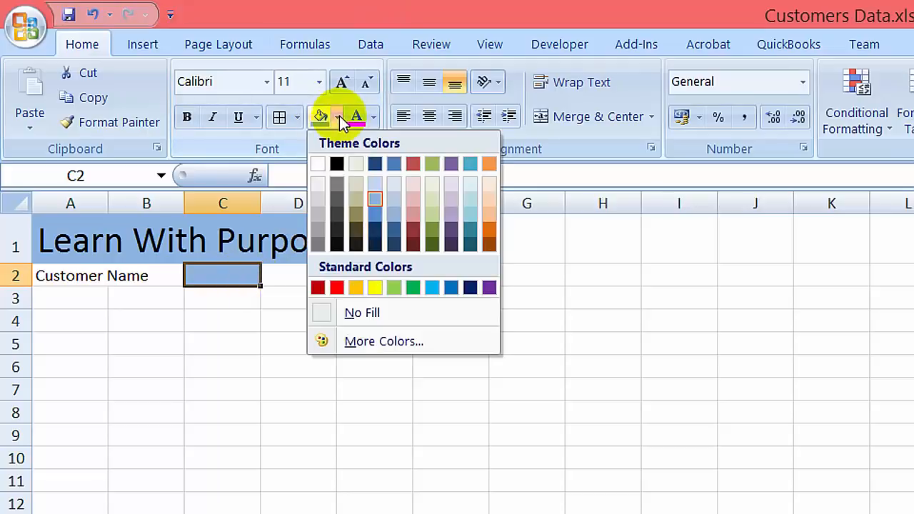
left_click(374, 287)
Enter Date as the first ledger column heading in cell A4
key("Return")
key("Left")
key("Left")
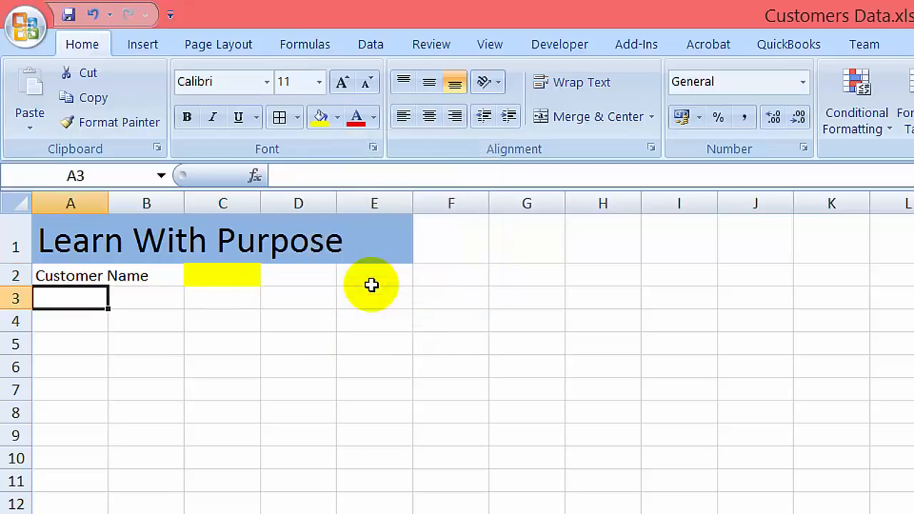
key("Down")
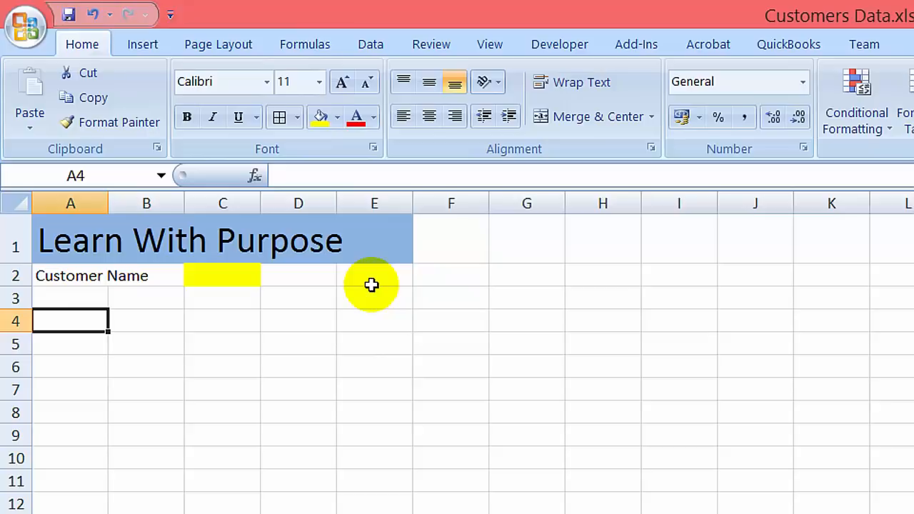
type("Dated")
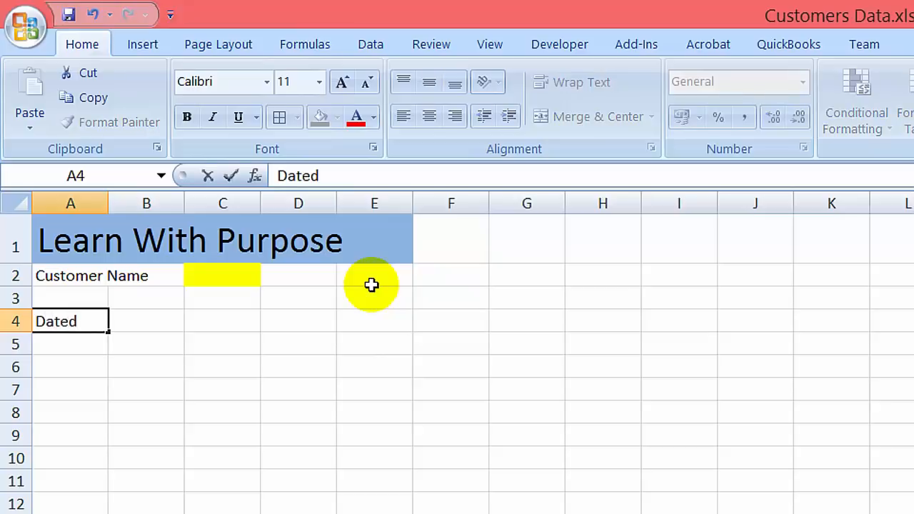
key("Return")
key("Up")
key("Right")
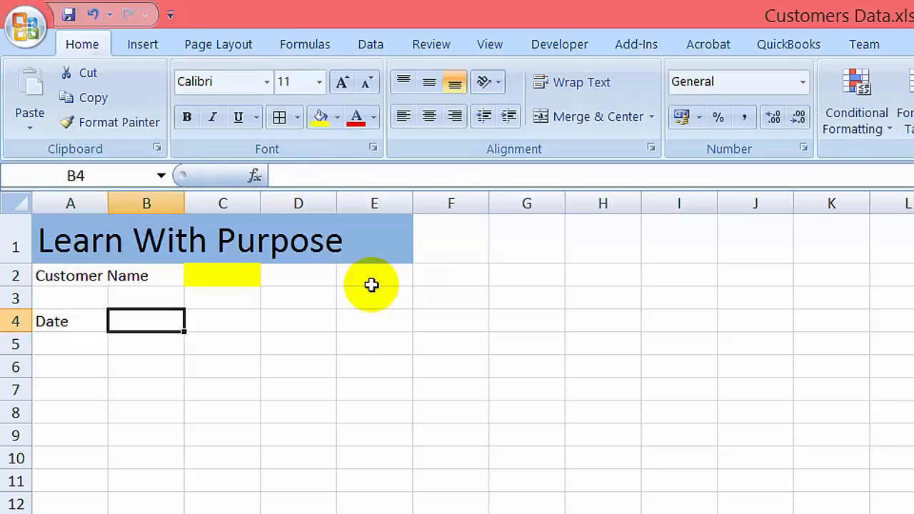
Enter the heading Bill Ref in cell B4 and move it to cell C4
type("Bi")
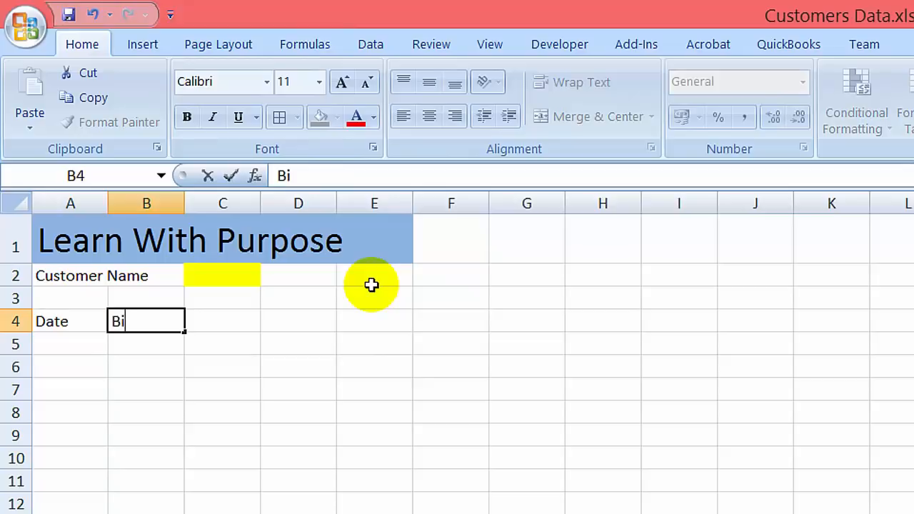
type("ll Ref")
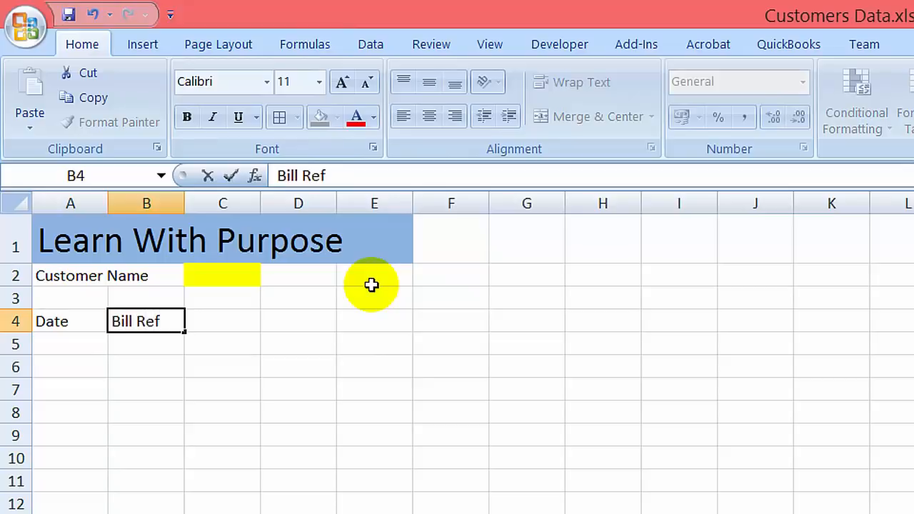
key("Return")
key("Up")
key("ctrl+x")
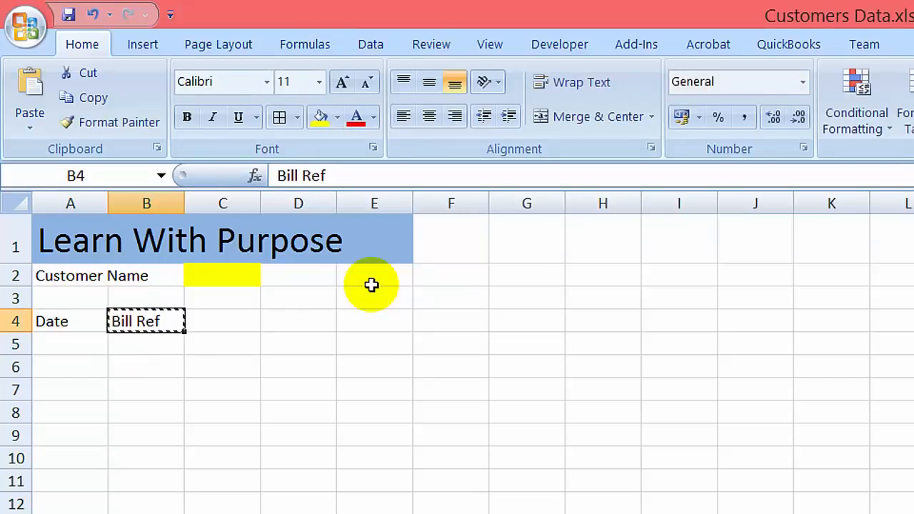
key("Right")
key("ctrl+v")
Enter the heading Entry # in cell B4 between Date and Bill Ref
key("Left")
type("E")
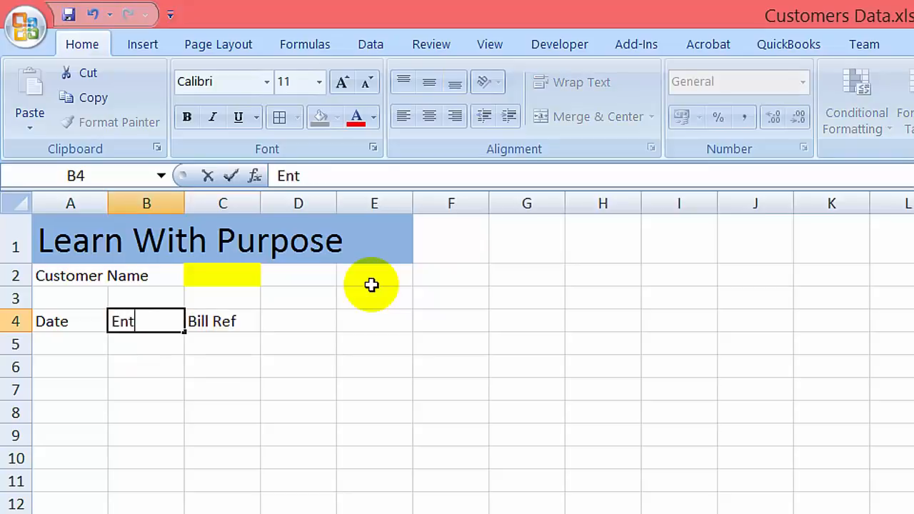
type("ntry #")
key("Return")
key("Up")
key("Right")
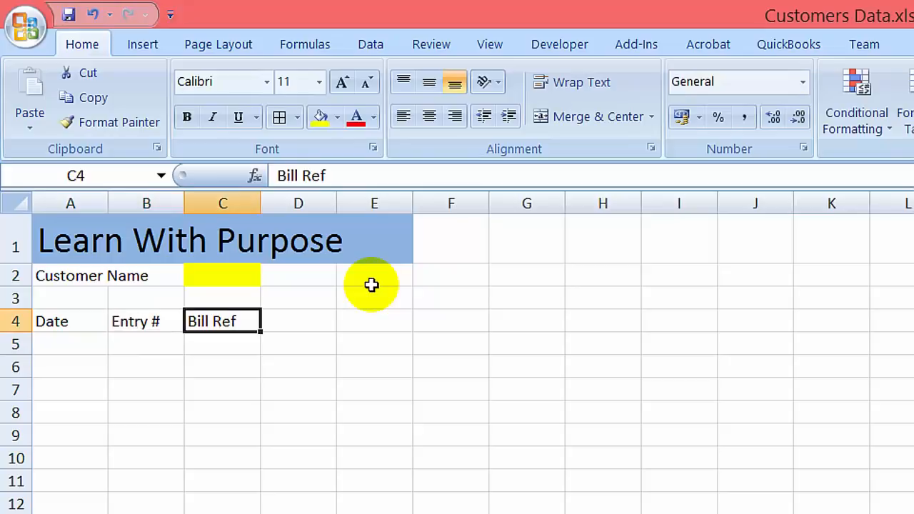
Enter the heading Item Descriptions in cell D4
key("Right")
key("Left")
key("Right")
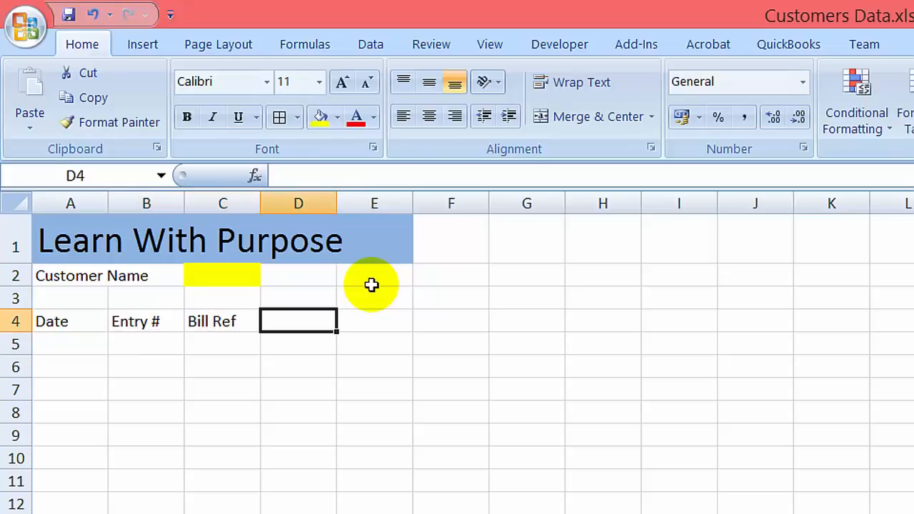
type("Ite")
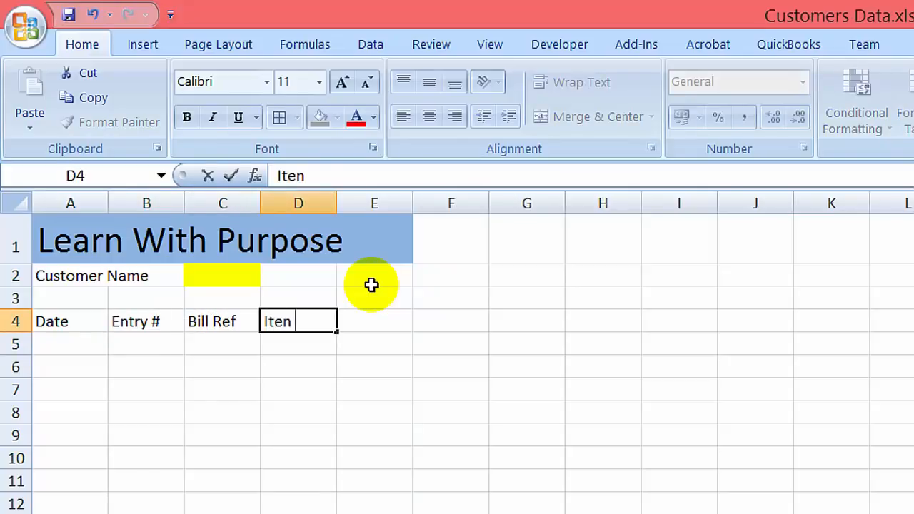
type("m Desc")
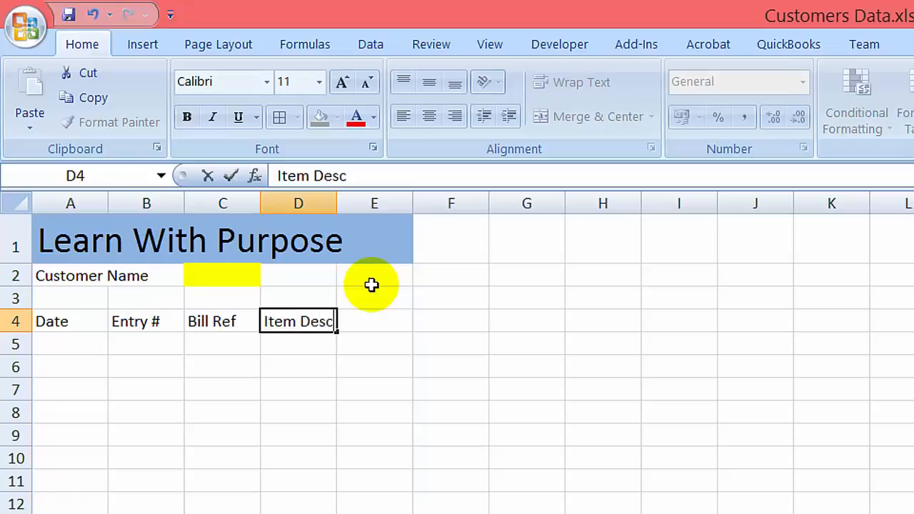
type("riptions")
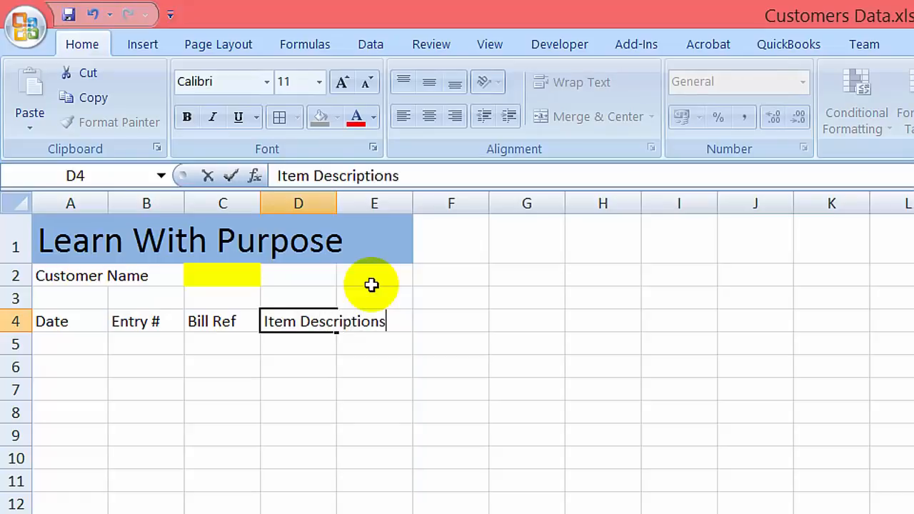
key("Return")
key("Up")
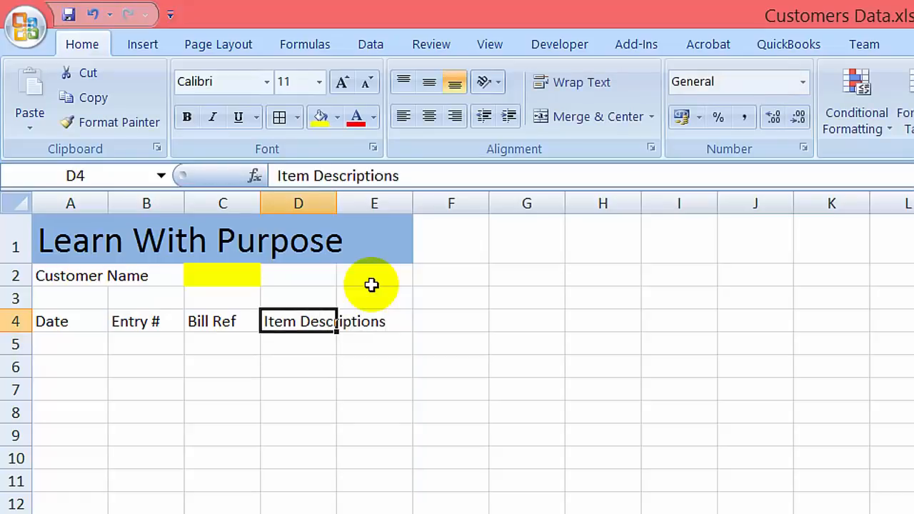
Widen column D to fit the Item Descriptions heading
key("Right")
key("Left")
key("Right")
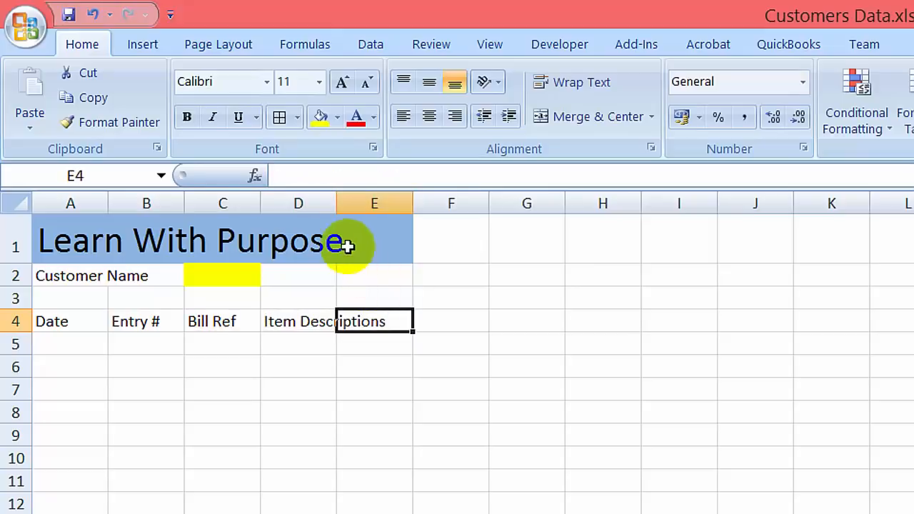
double_click(336, 203)
key("Down")
key("Up")
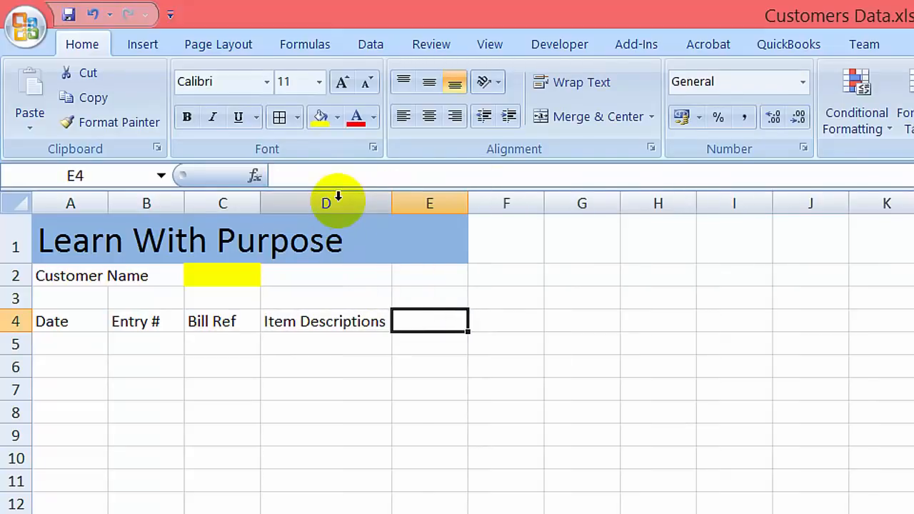
Enter the heading Qty in cell E4
key("Left")
key("Right")
key("Down")
key("Up")
type("Q")
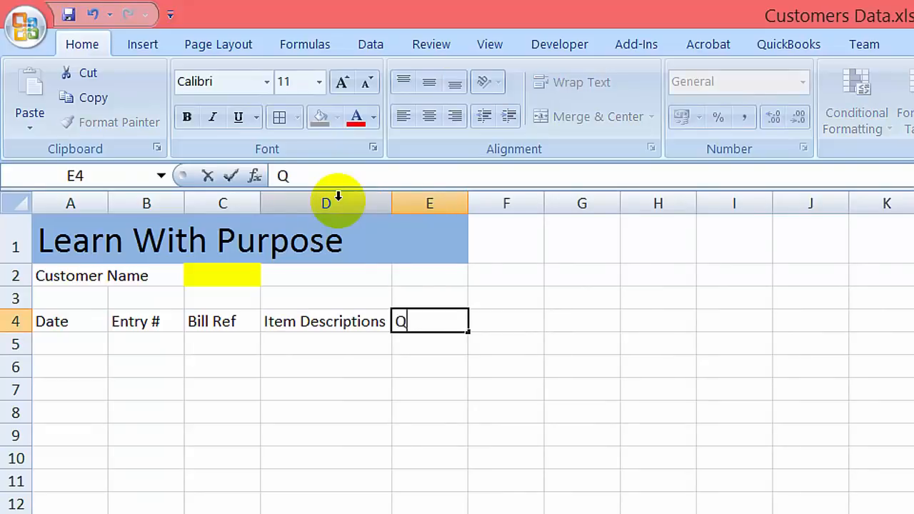
key("Return")
key("Up")
key("Right")
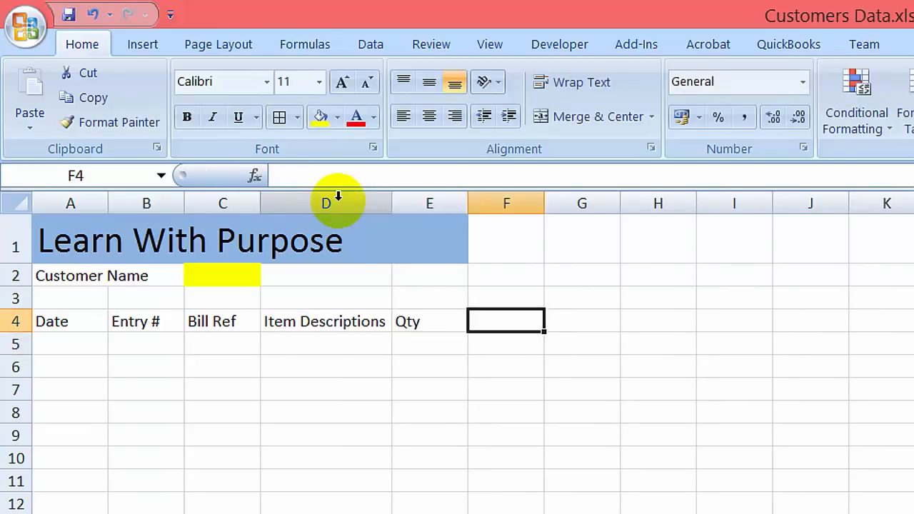
Enter the heading Rate in cell F4 and move it to cell G4
type("R")
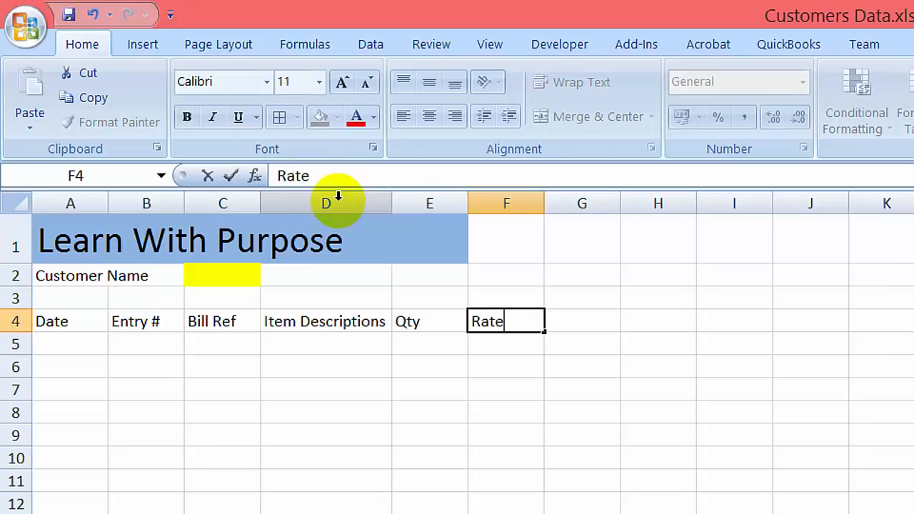
type("ate")
key("Return")
key("Up")
key("ctrl+x")
key("Right")
key("ctrl+v")
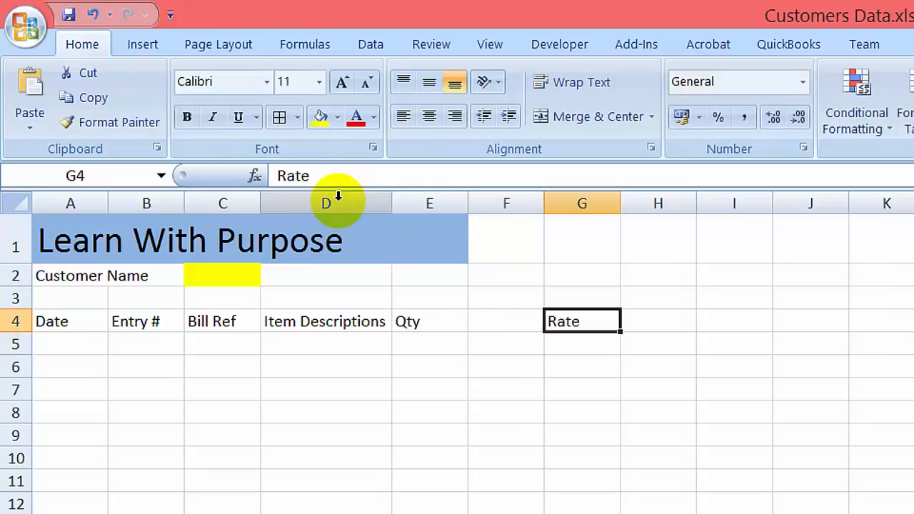
Enter the heading Unit in cell F4 between Qty and Rate
key("Left")
type("Uni")
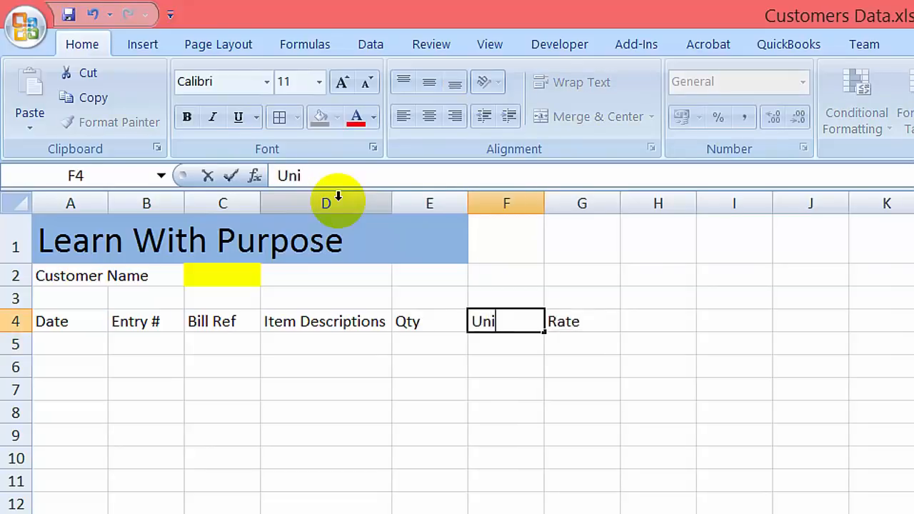
key("Tab")
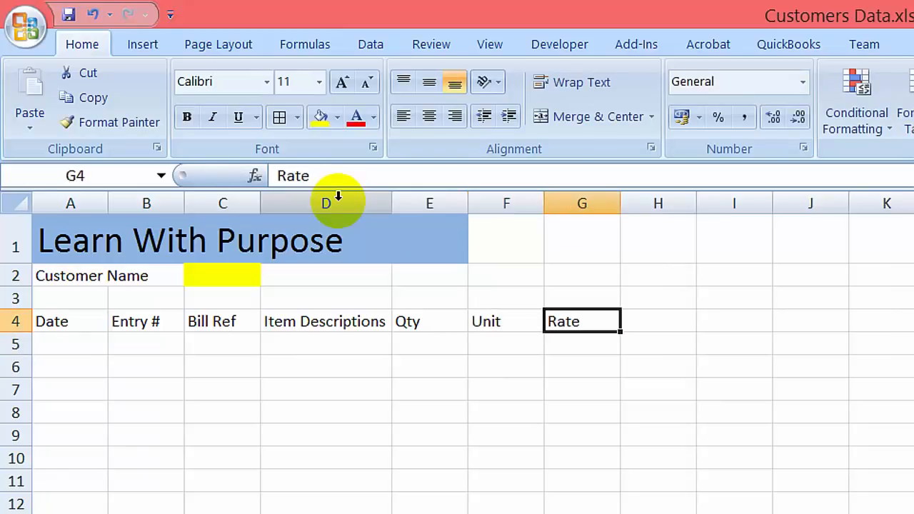
Enter Amount as the heading in cell H4 and replace it with Sales
key("Right")
type("Amount")
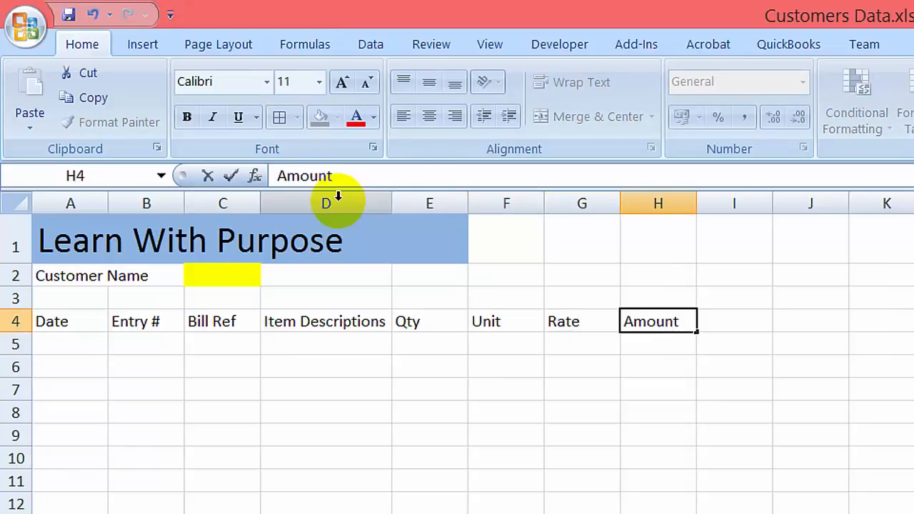
key("Return")
key("Up")
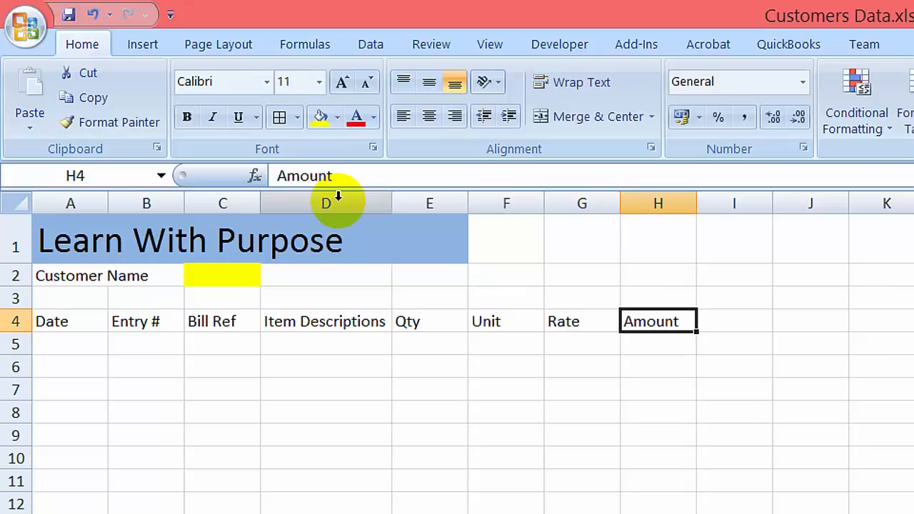
type("Sales")
key("Right")
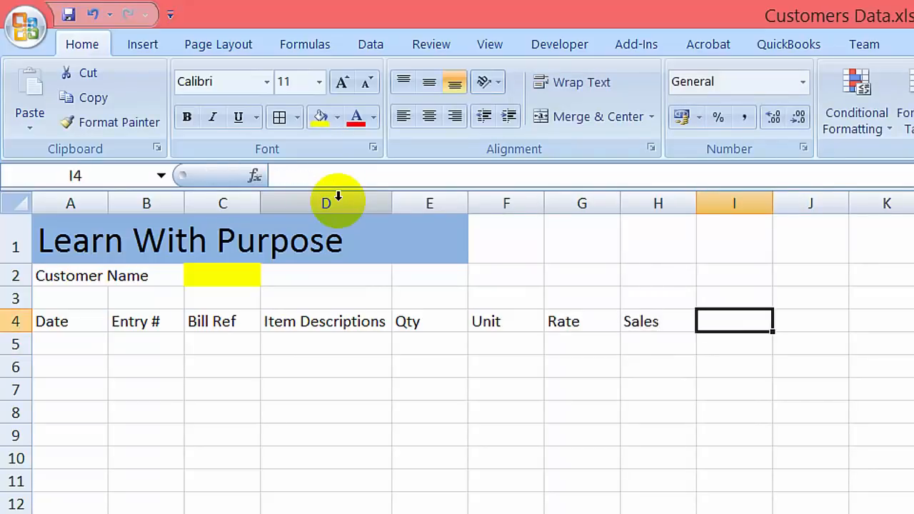
Enter the heading Payment in cell I4
key("Left")
key("Right")
type("Payment")
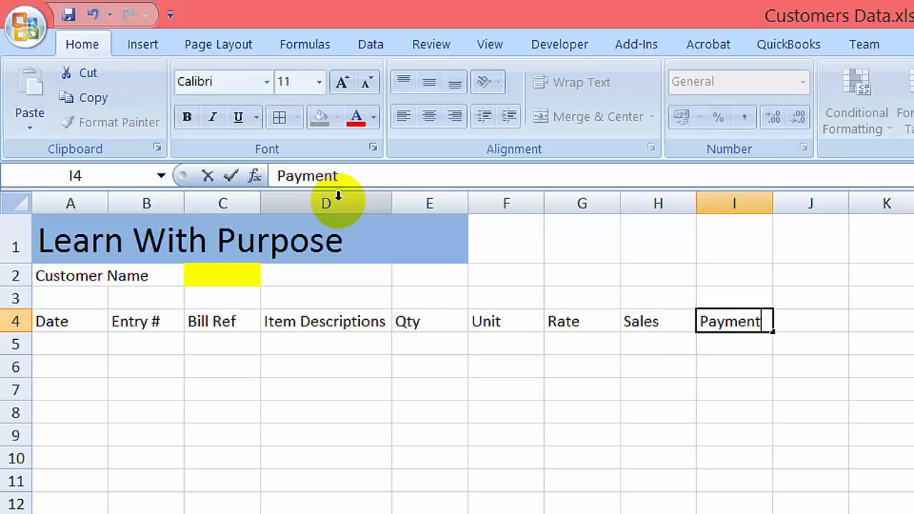
key("Return")
key("Up")
key("Right")
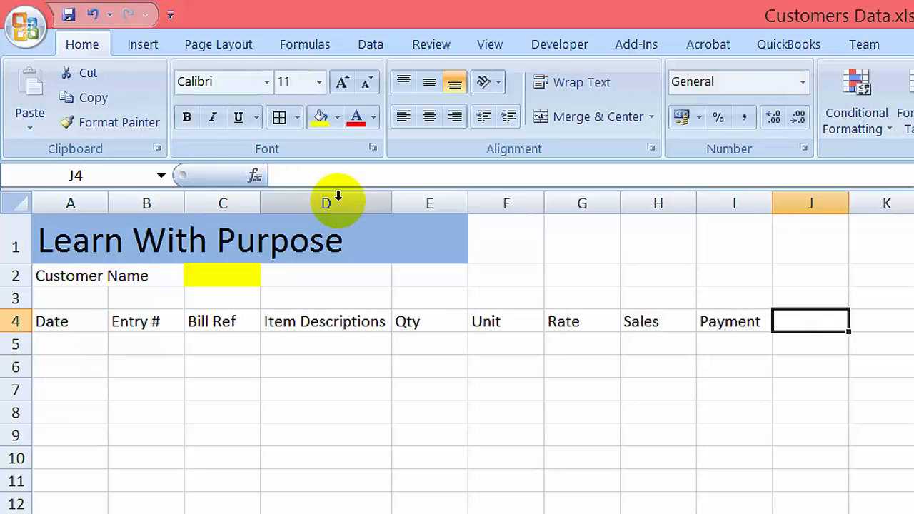
Enter the heading Balance in cell J4, correcting the misspelled first entry
type("Baalance")
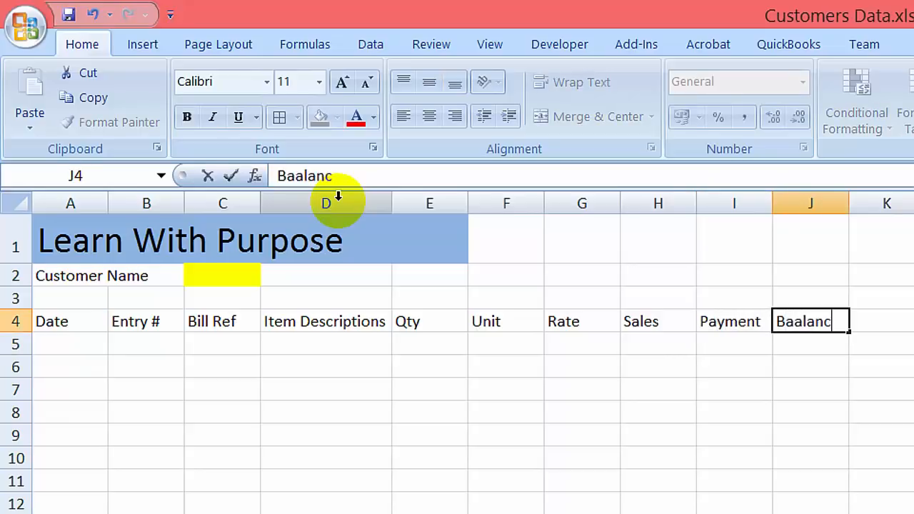
key("Return")
key("Up")
type("Ba")
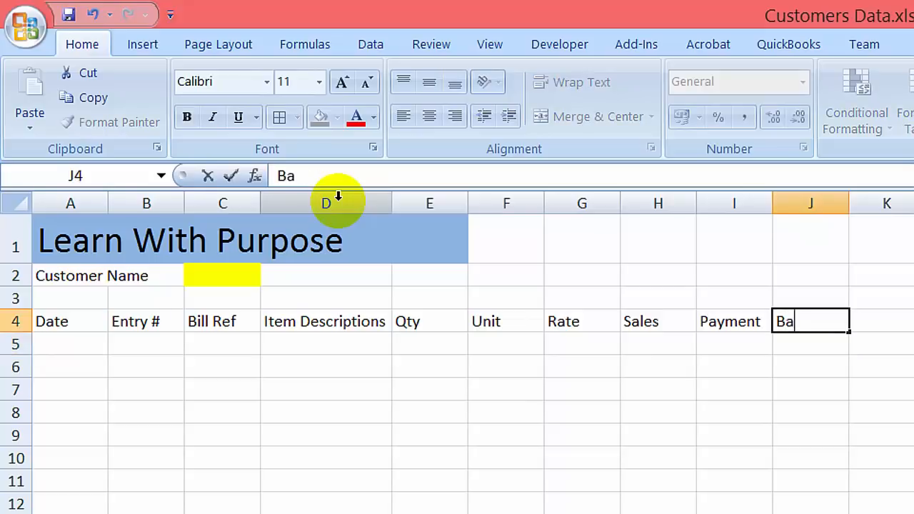
type("lance")
key("Return")
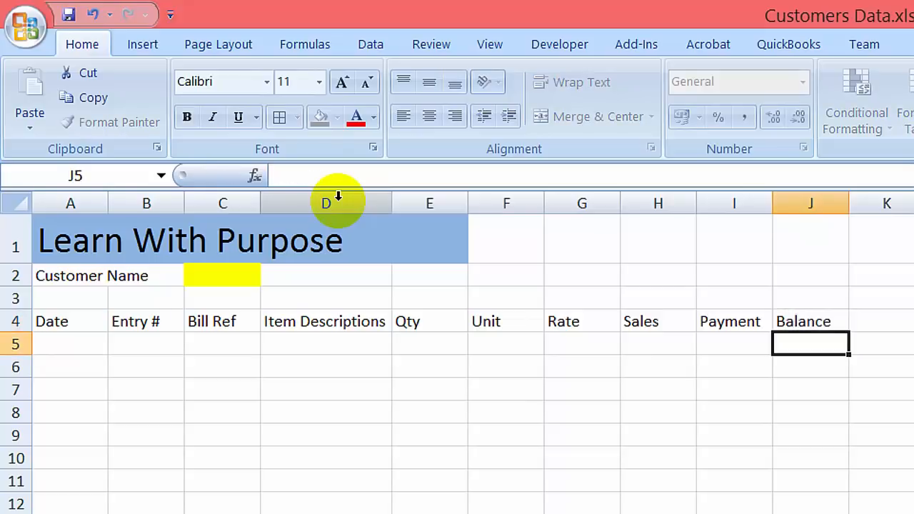
Format the column headings in A4:J4 with all borders, bold text and a yellow fill
key("Up")
key("Home")
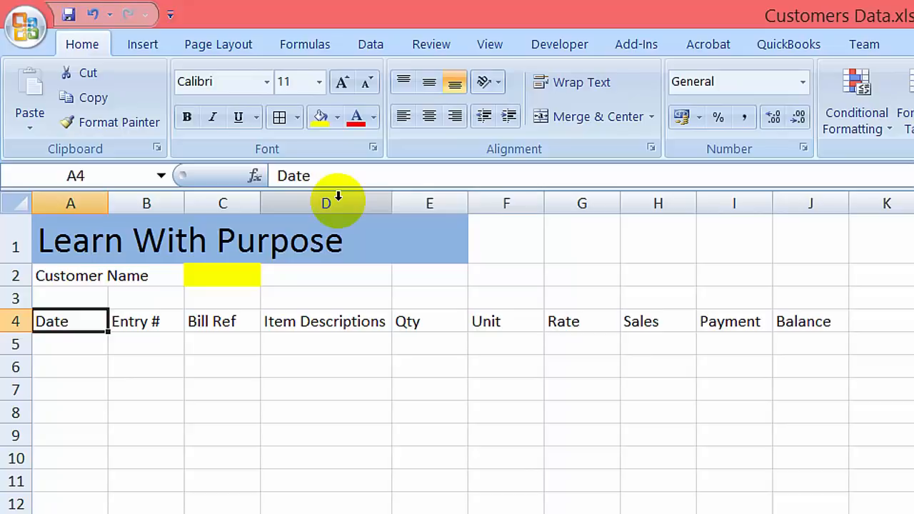
key("ctrl+shift+Right")
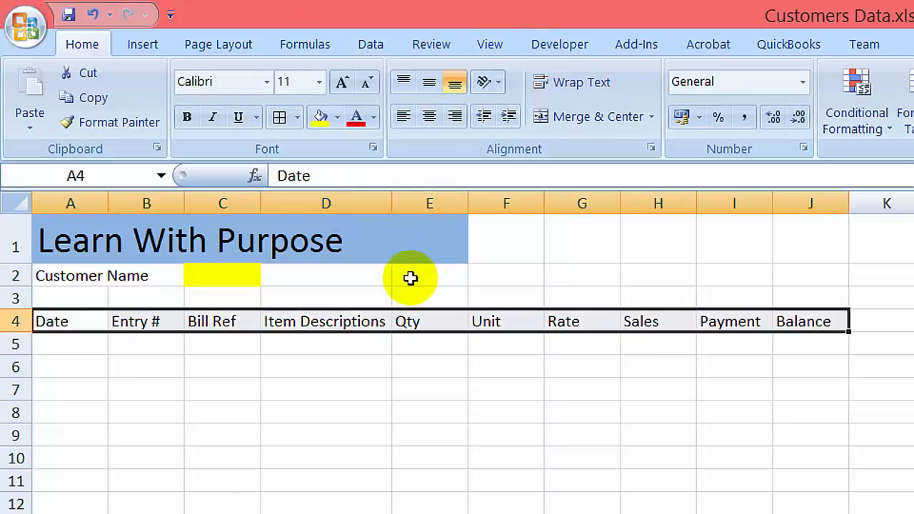
left_click(279, 118)
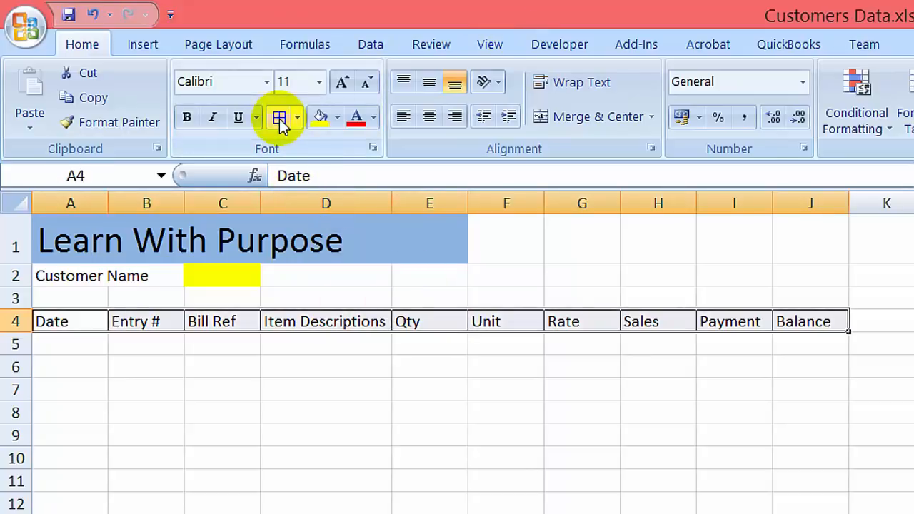
key("ctrl+b")
left_click(318, 118)
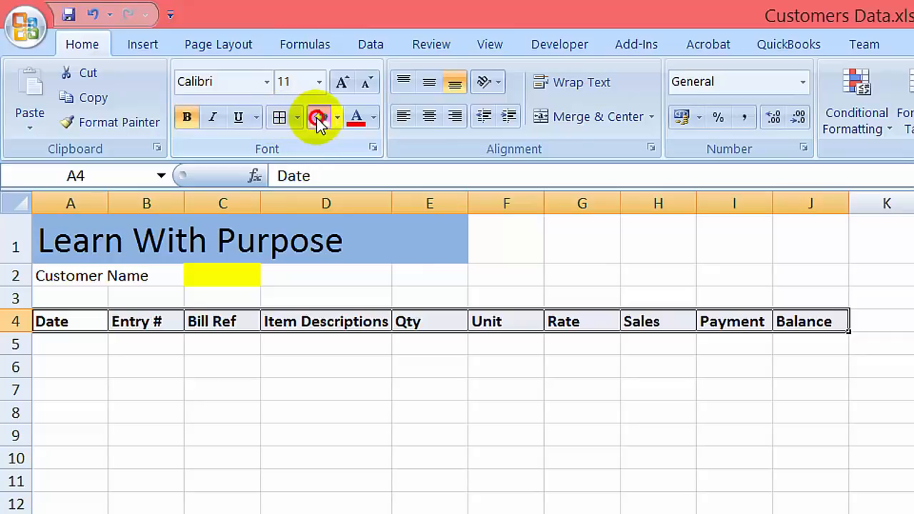
key("Down")
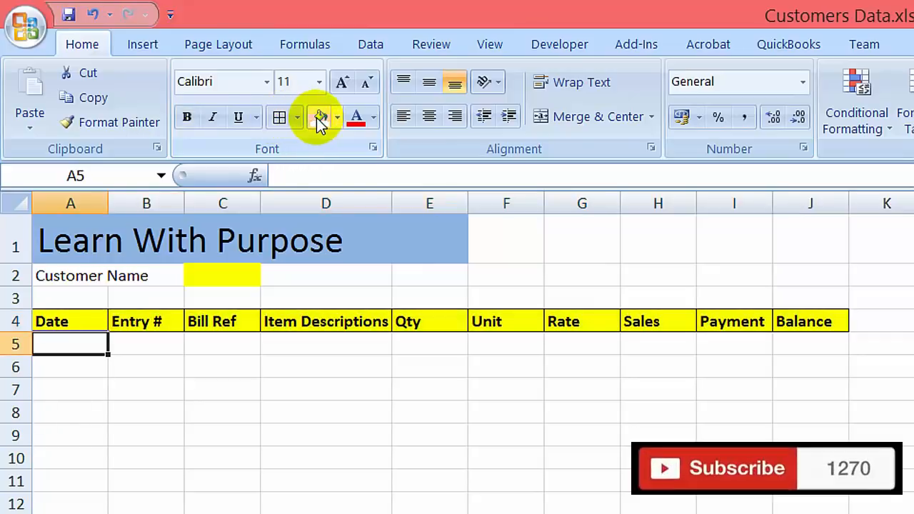
key("Up")
key("Up")
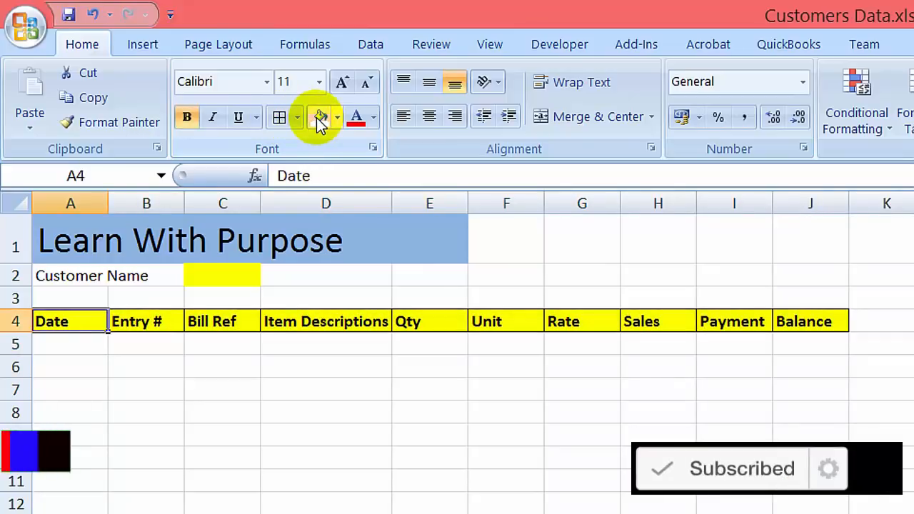
key("Down")
key("Up")
key("Up")
key("Right")
key("Right")
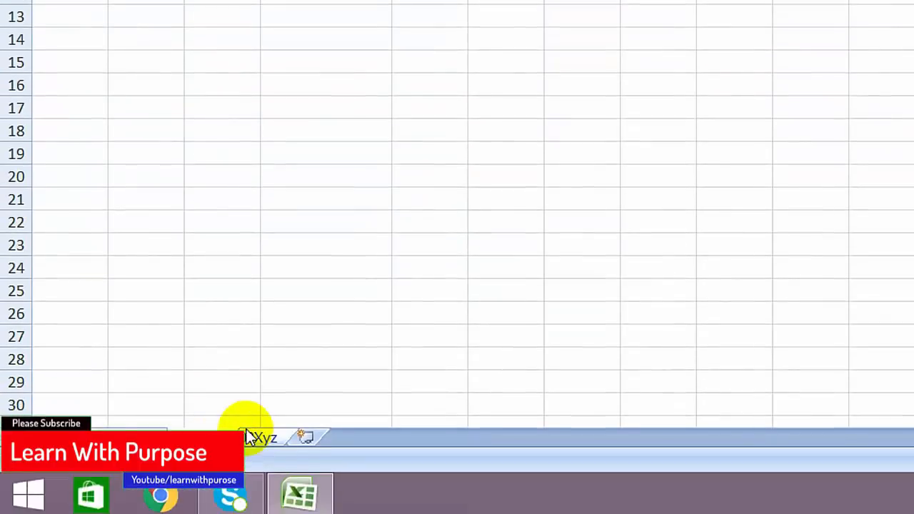
Delete the 02Xyz sheet from the workbook
left_click(255, 436)
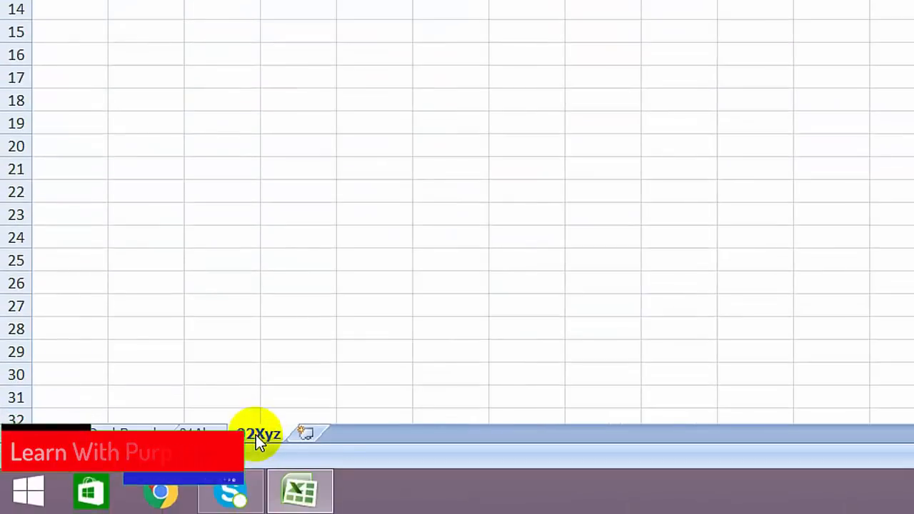
right_click(255, 436)
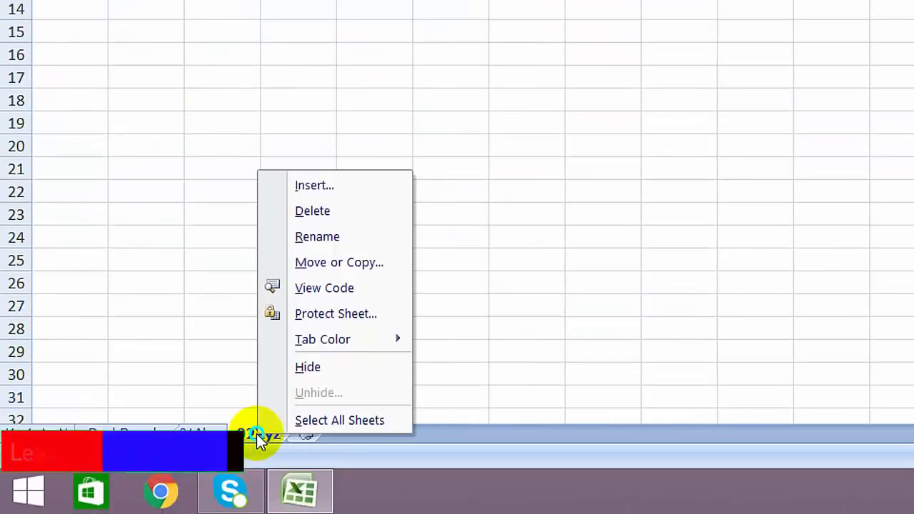
left_click(346, 211)
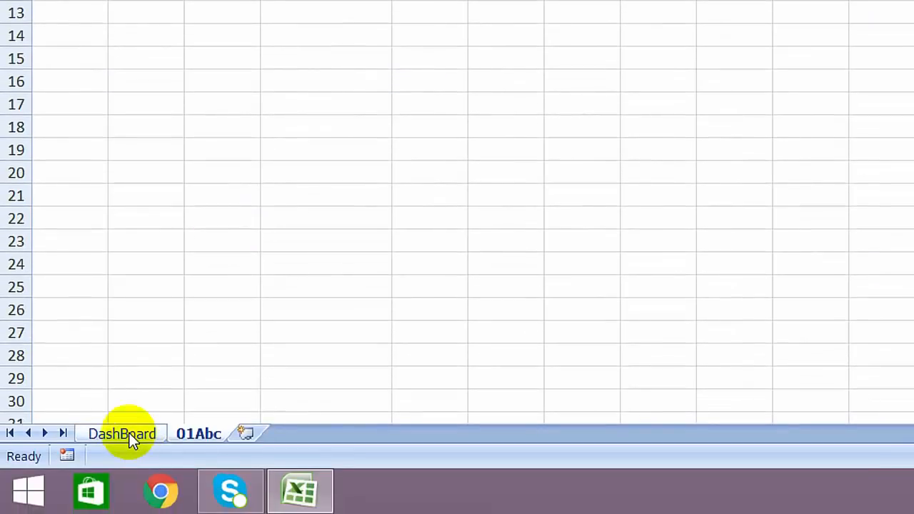
left_click(123, 434)
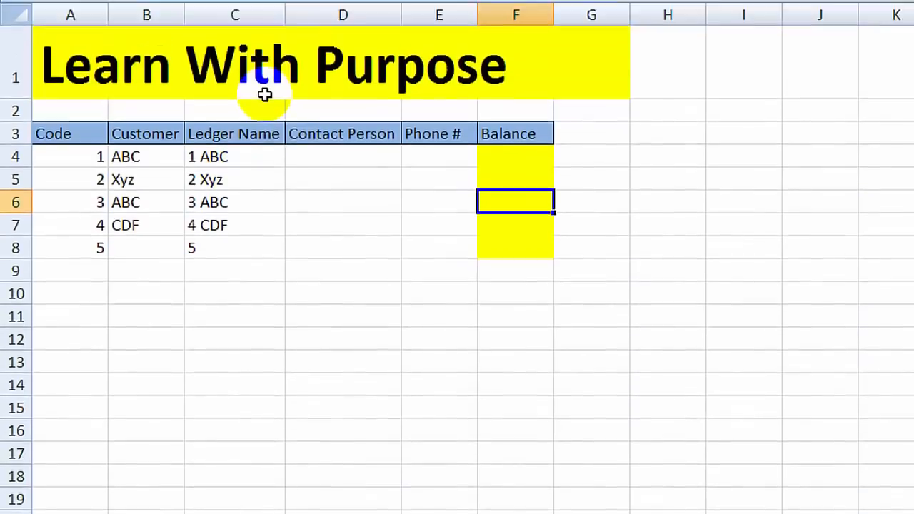
key("Down")
key("Up")
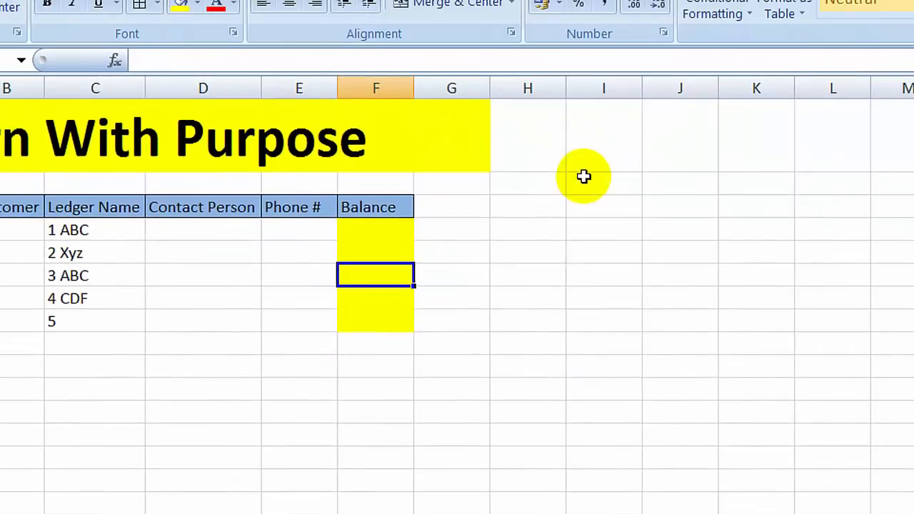
left_click(723, 139)
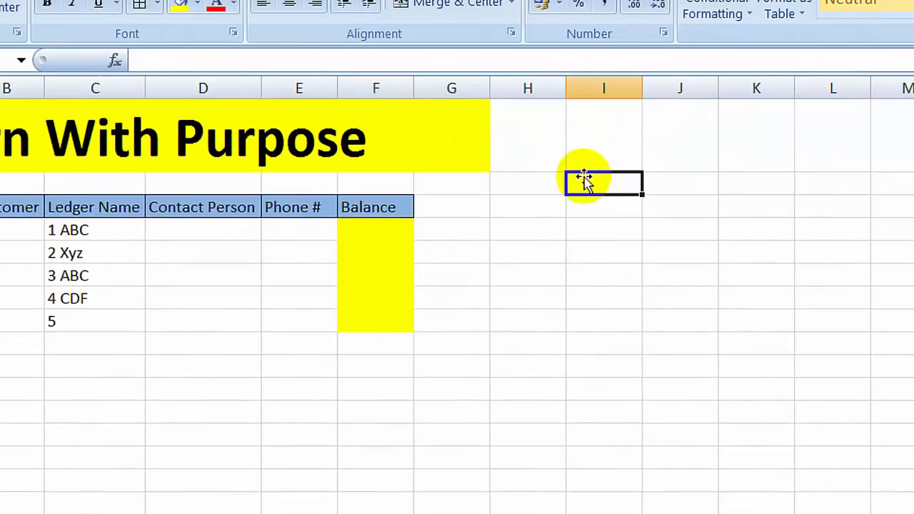
left_click(542, 132)
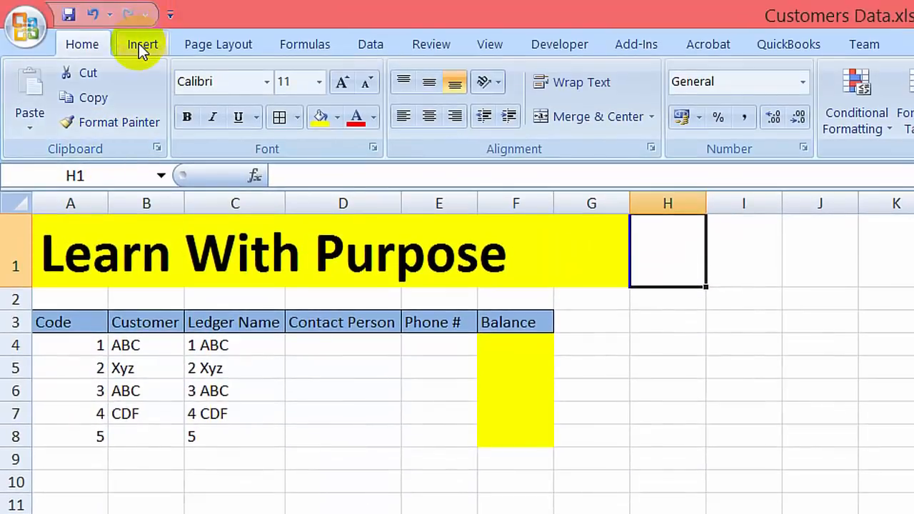
left_click(140, 44)
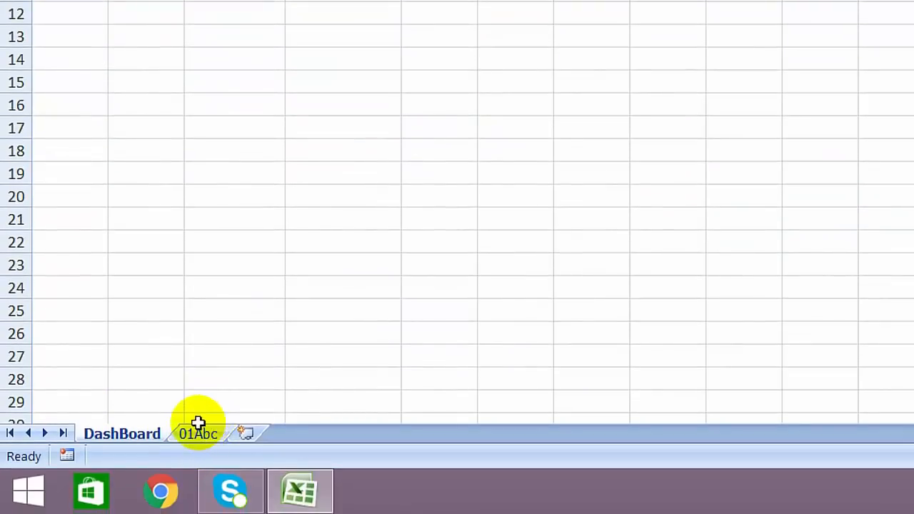
Insert a rectangle shape on the 01Abc sheet over columns F and G and reduce its height to a flat button
left_click(197, 430)
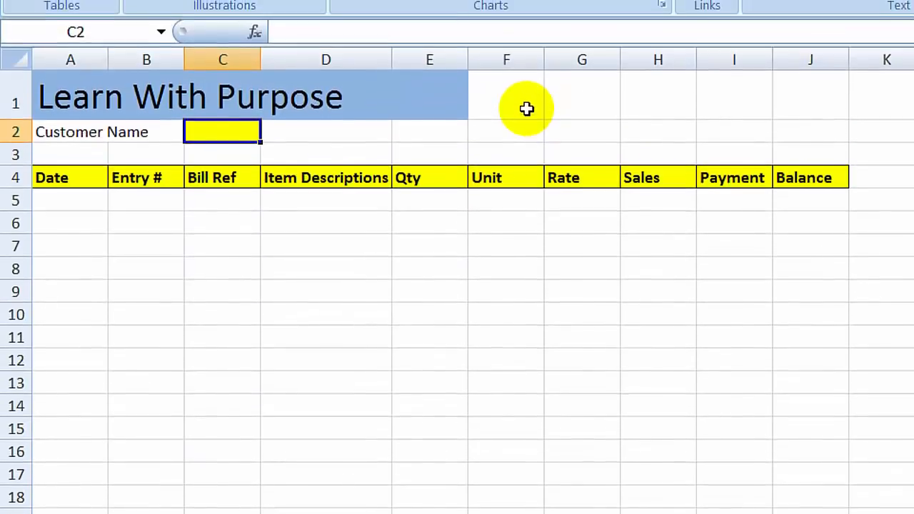
left_click(526, 108)
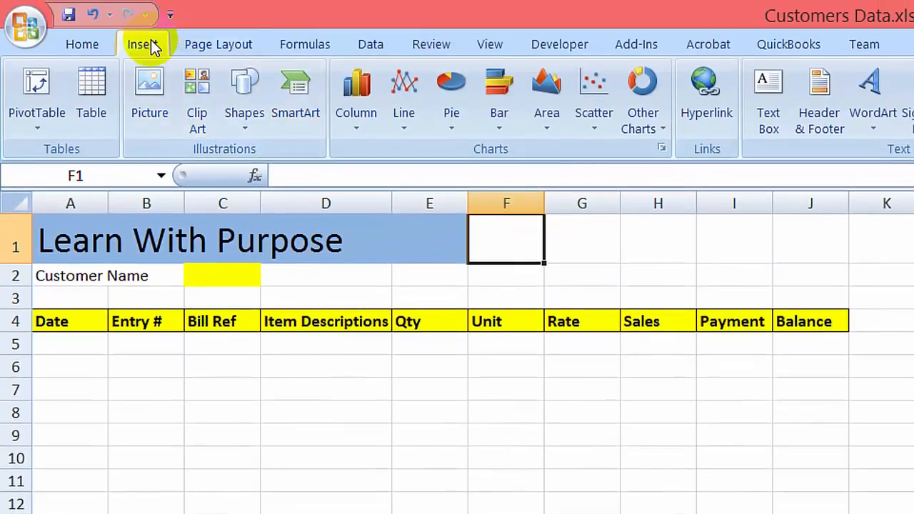
left_click(241, 97)
left_click(300, 174)
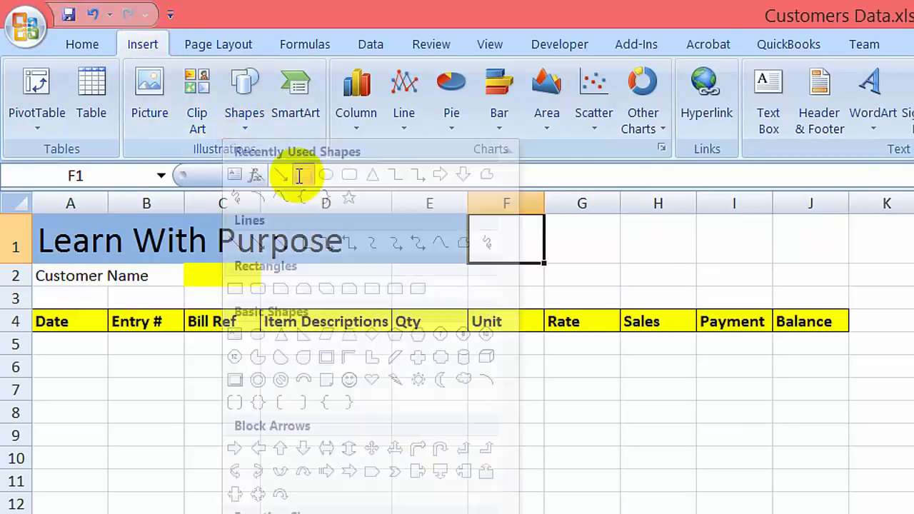
left_click(500, 229)
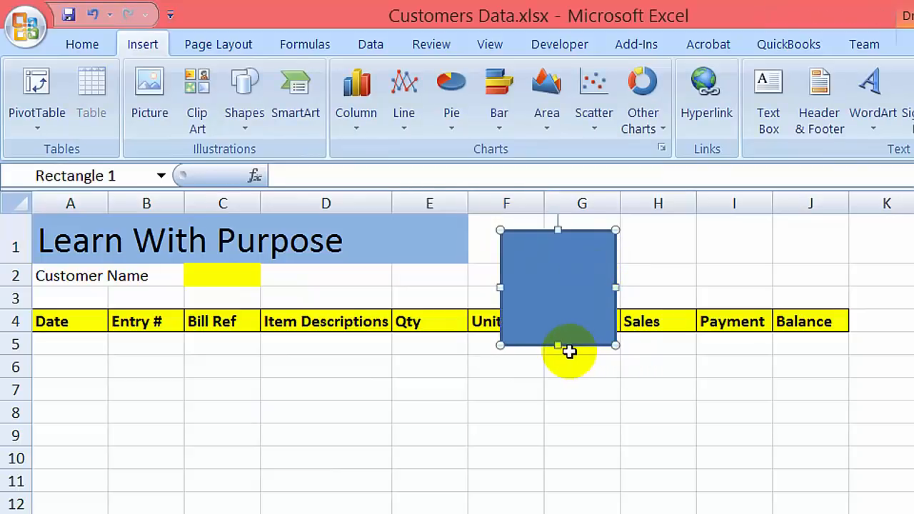
left_click_drag(555, 344, 557, 272)
Label the rectangle Index with 18 pt text and move it into row 1 beside the title banner
left_click(557, 274)
left_click(564, 260)
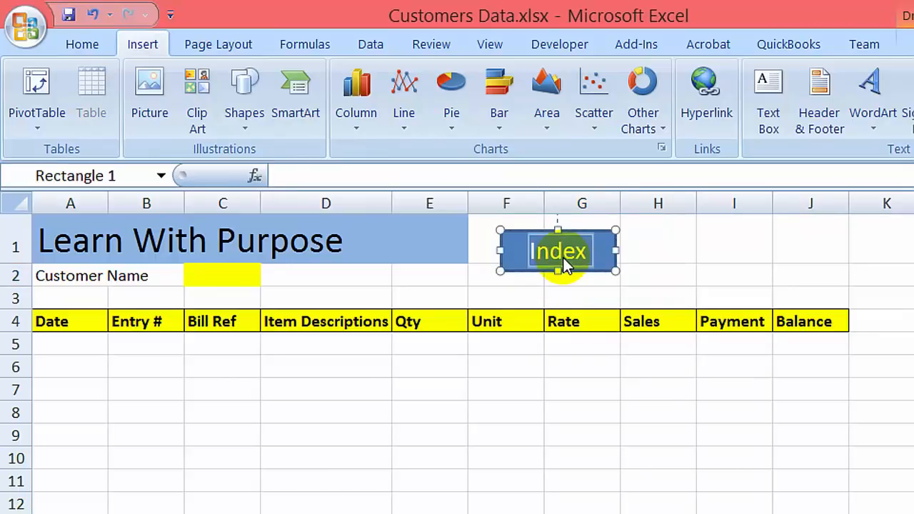
key("ctrl+shift+period")
left_click(704, 228)
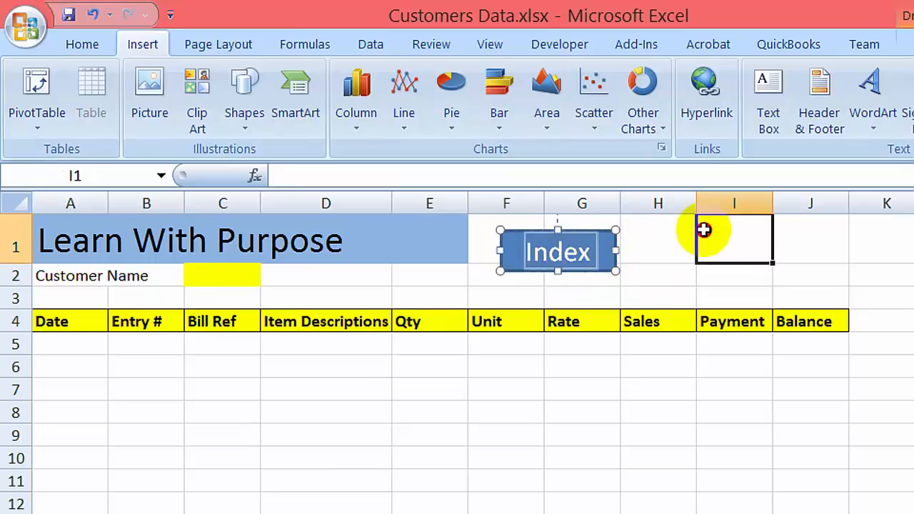
left_click(599, 249)
left_click_drag(598, 249, 582, 238)
left_click(641, 250)
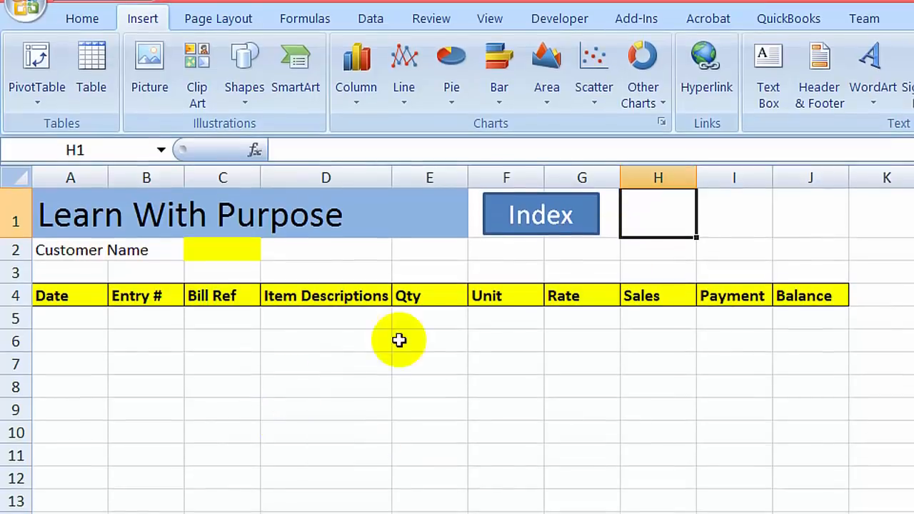
left_click(447, 348)
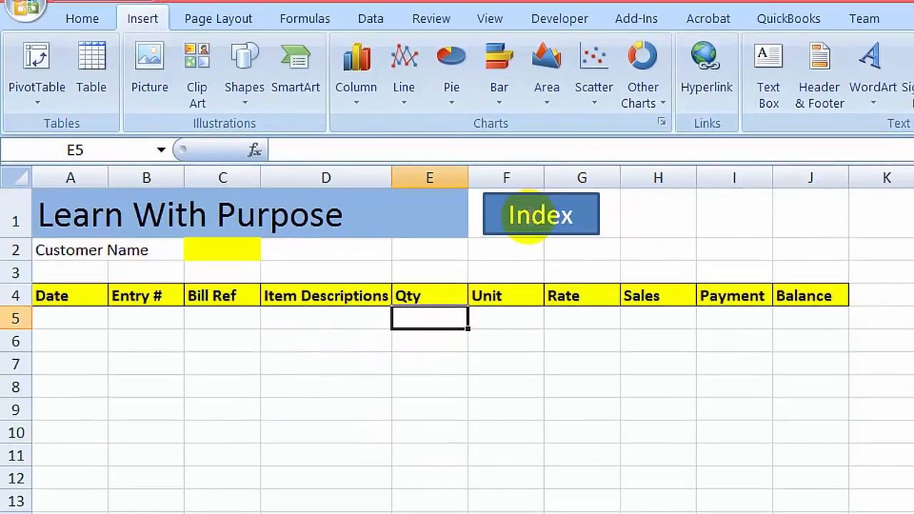
left_click(582, 213)
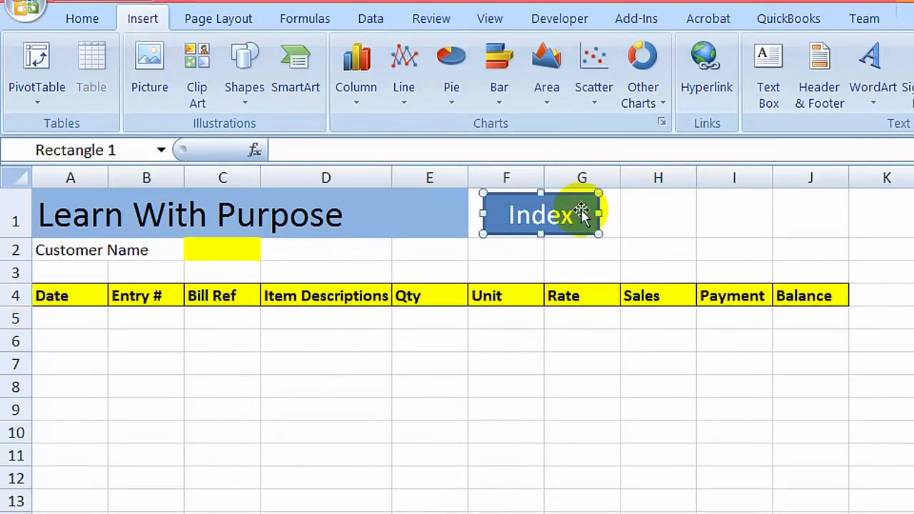
left_click(821, 220)
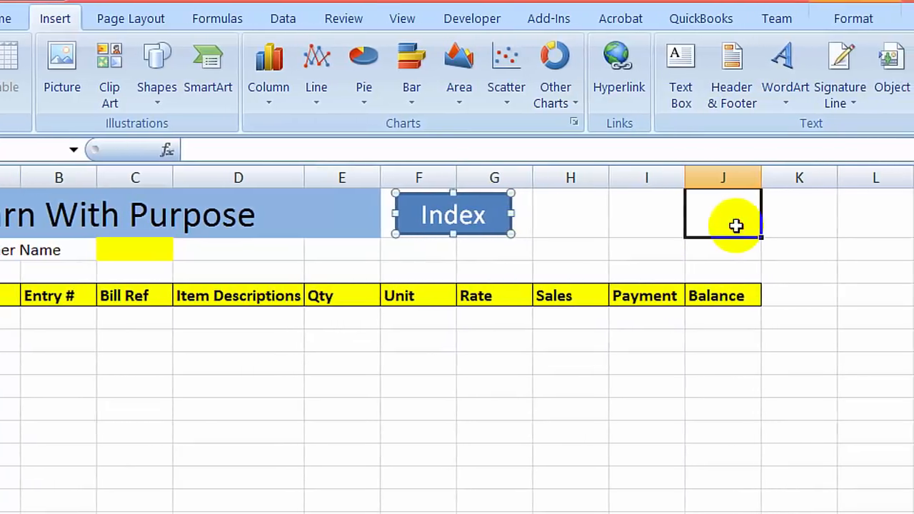
Hyperlink the Index shape to cell A1 of the DashBoard sheet in this document
left_click(471, 210)
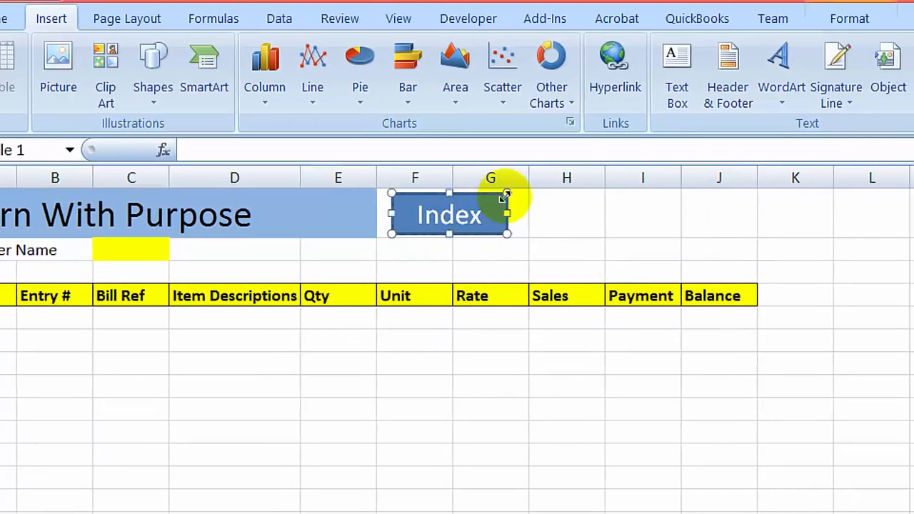
right_click(494, 196)
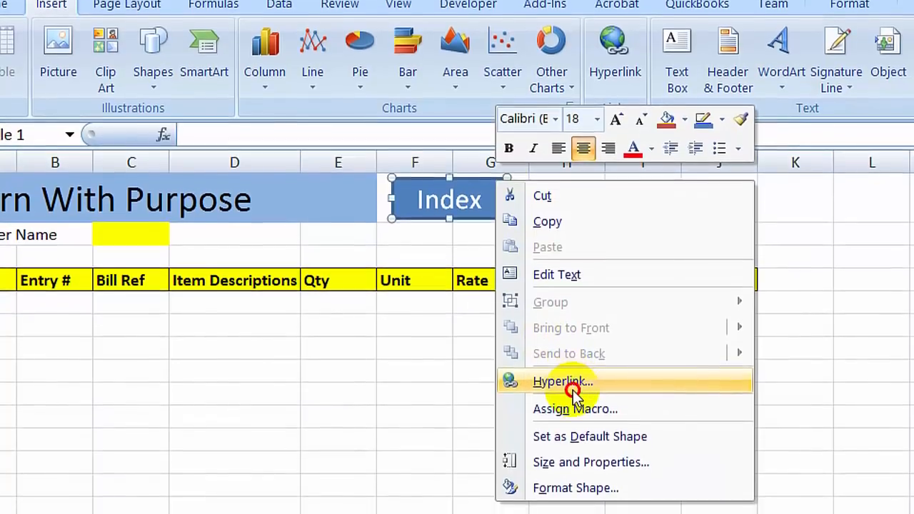
left_click(571, 387)
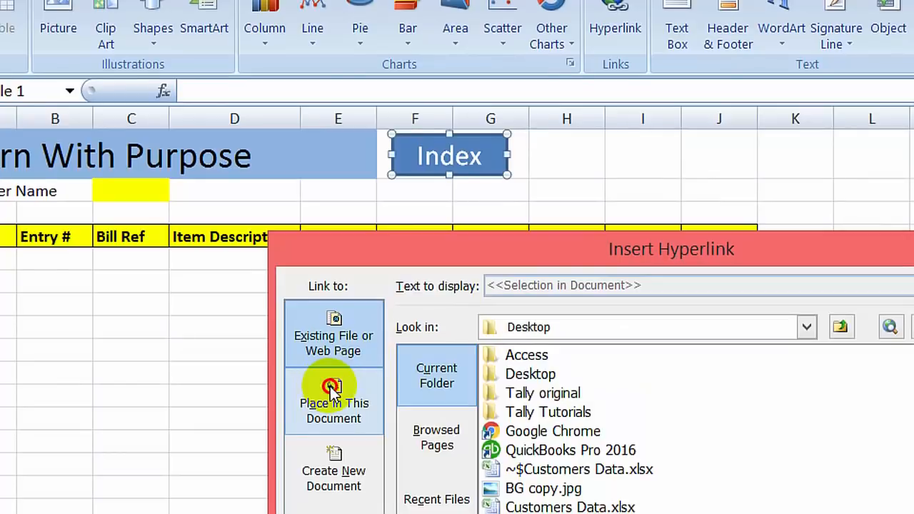
left_click(331, 389)
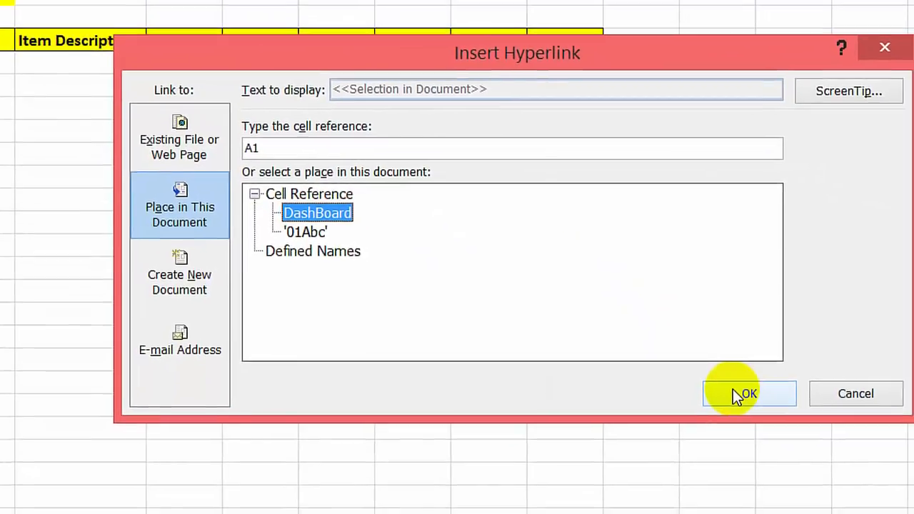
Link the Index button to cell A1 of the DashBoard sheet and test the link from the 01Abc sheet
left_click(769, 416)
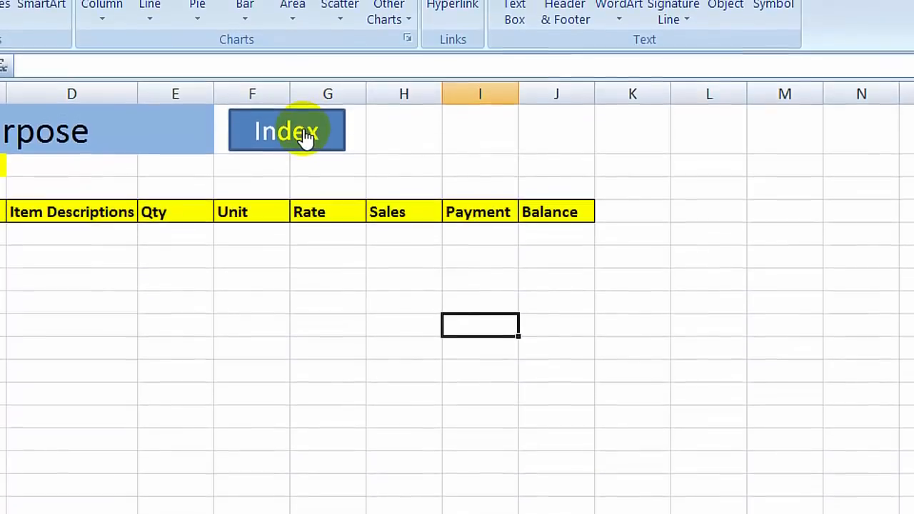
left_click(305, 137)
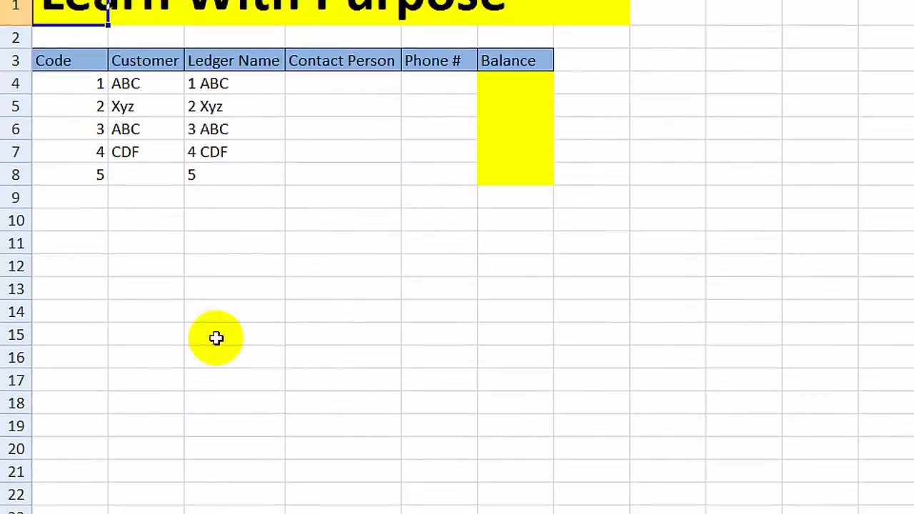
left_click(334, 275)
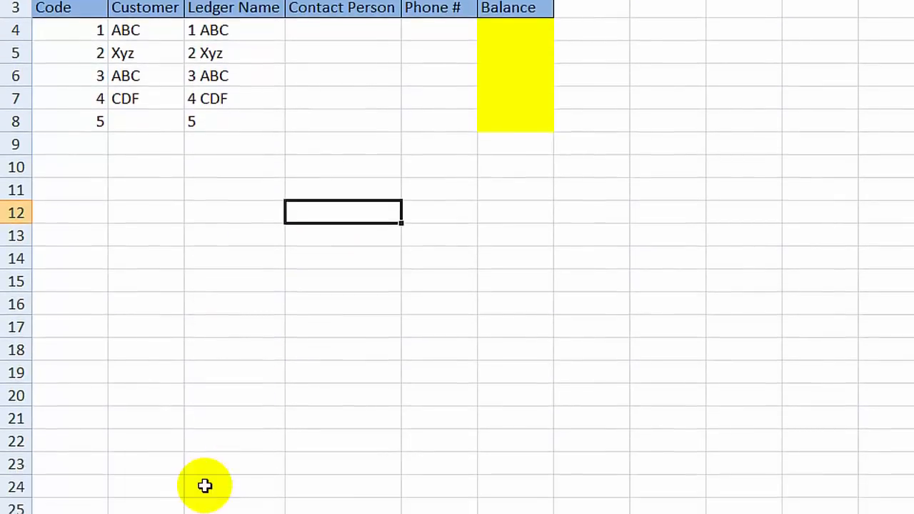
left_click(190, 475)
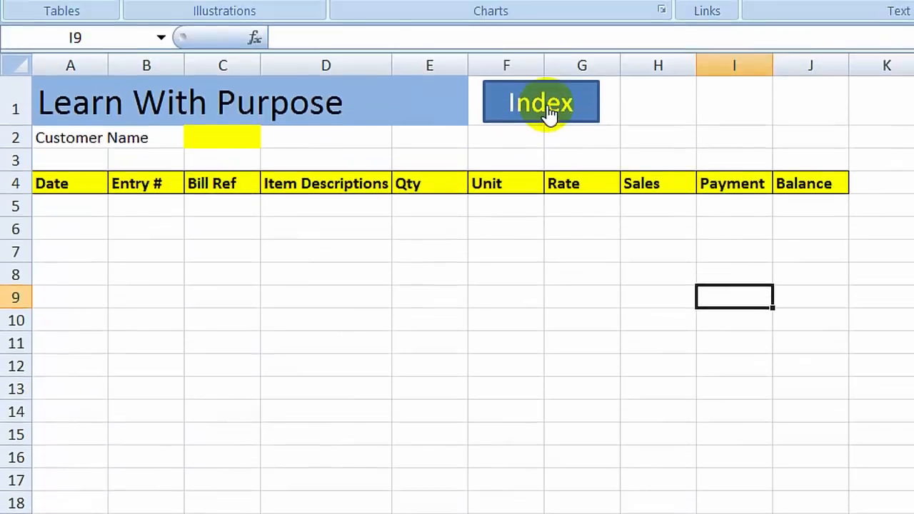
left_click(545, 108)
left_click(242, 366)
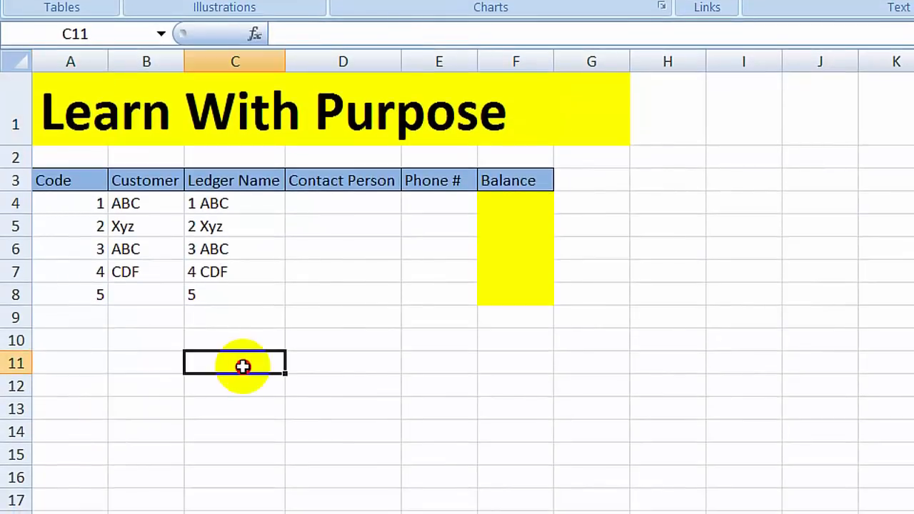
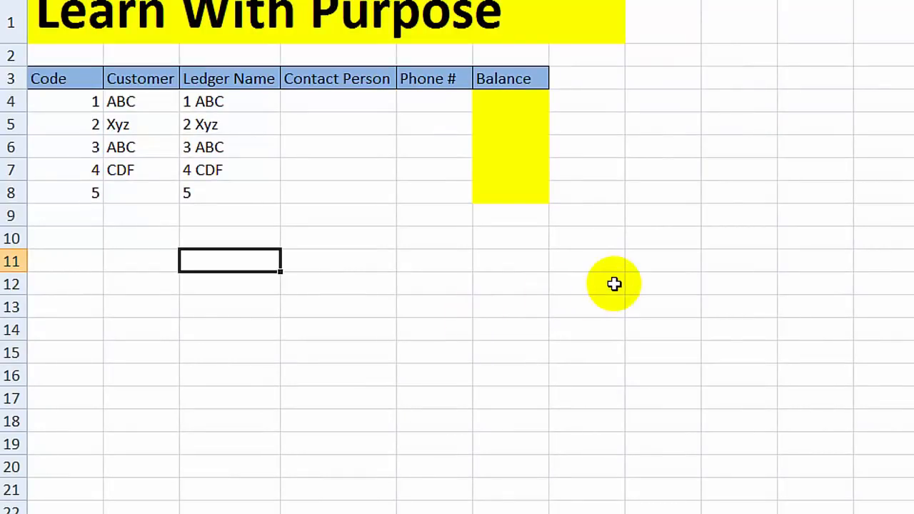
Select the yellow Customer Name entry cell C2 on the 01Abc sheet
scroll(230, 442, "down", 2)
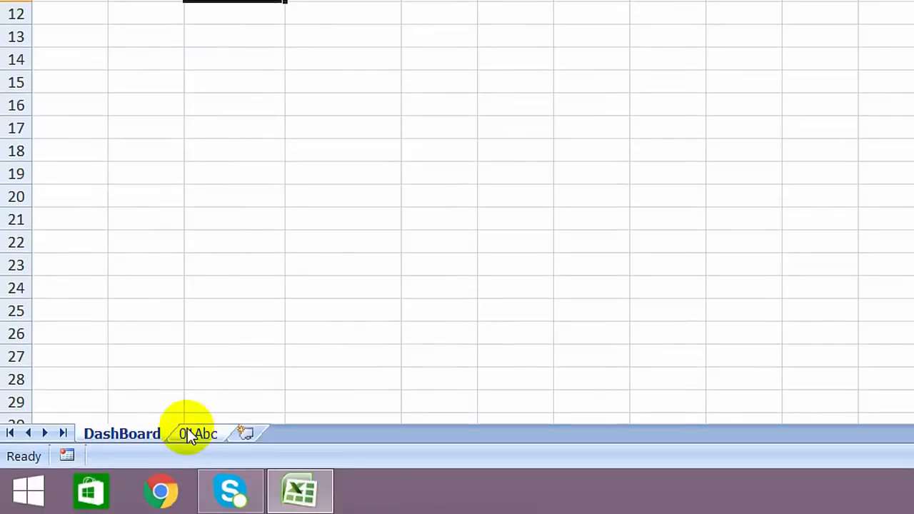
left_click(190, 435)
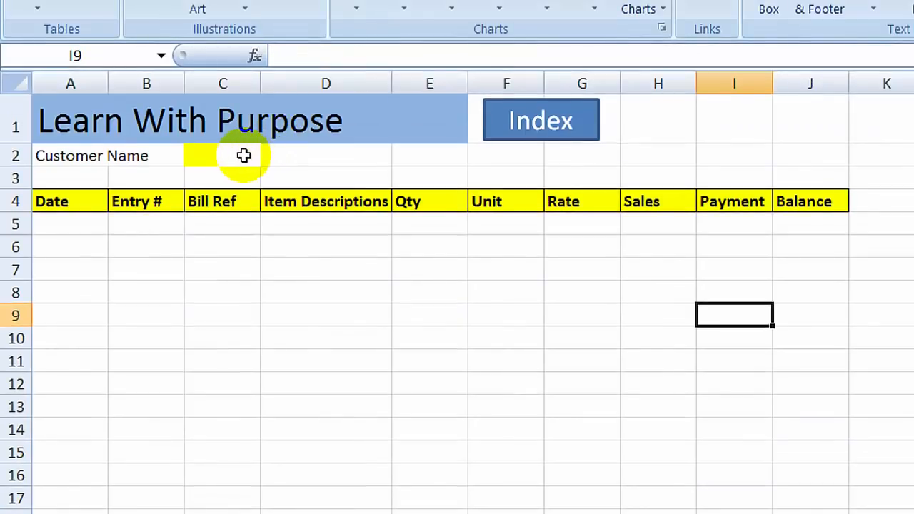
left_click(245, 156)
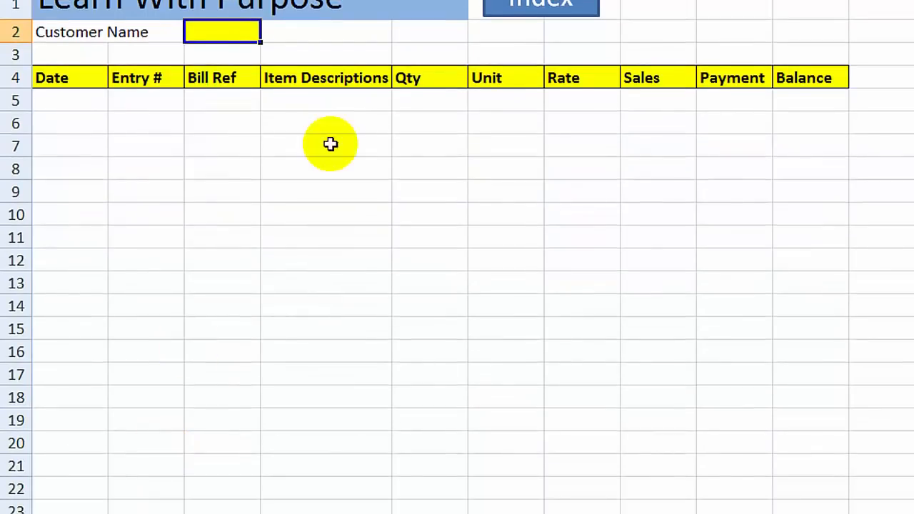
On the DashBoard sheet, enter the helper formula =C4:C160 in an empty cell of row 4, referencing the Ledger Name column
left_click(133, 434)
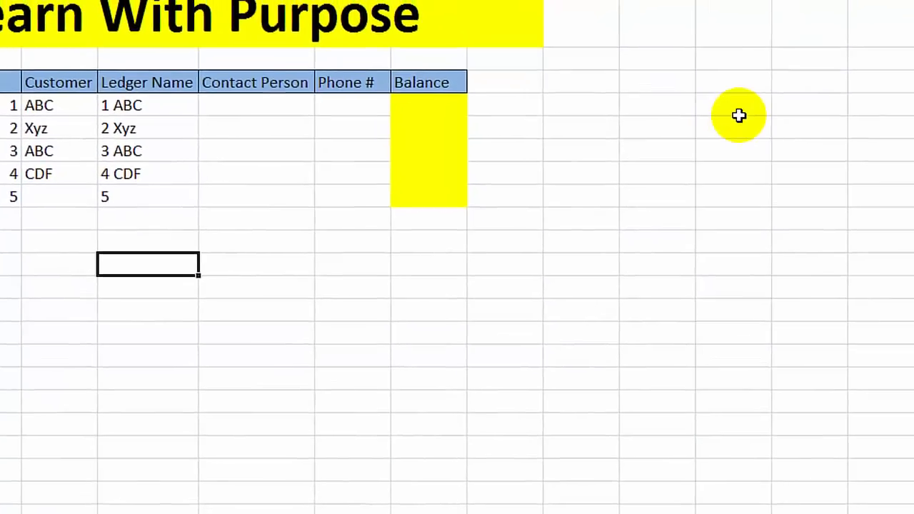
left_click(810, 70)
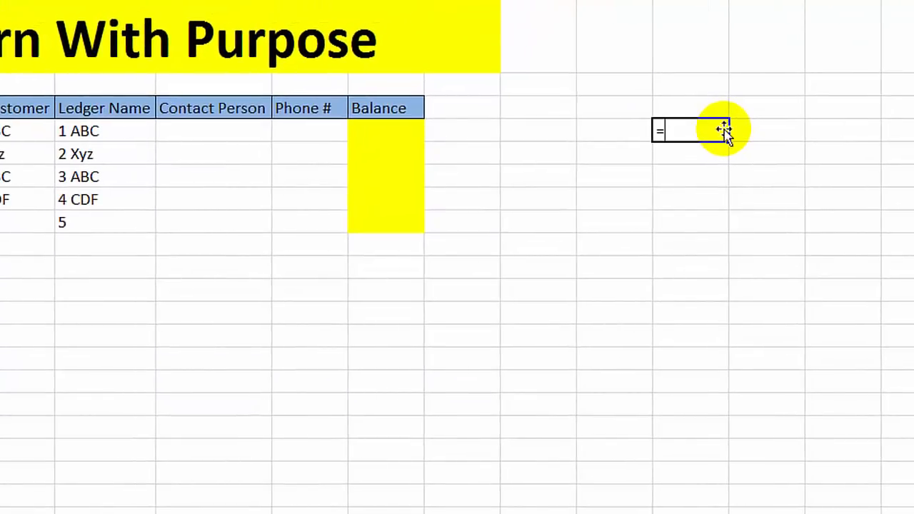
left_click(125, 133)
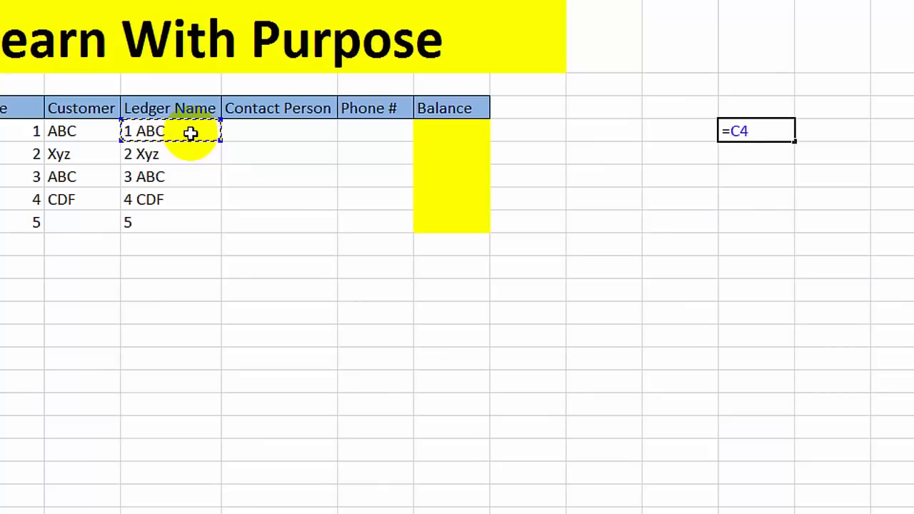
key("shift+Down")
key("shift+Down")
key("shift+Down")
key("shift+Down")
key("shift+Down")
key("shift+Down")
key("shift+Down")
key("shift+Down")
key("shift+Down")
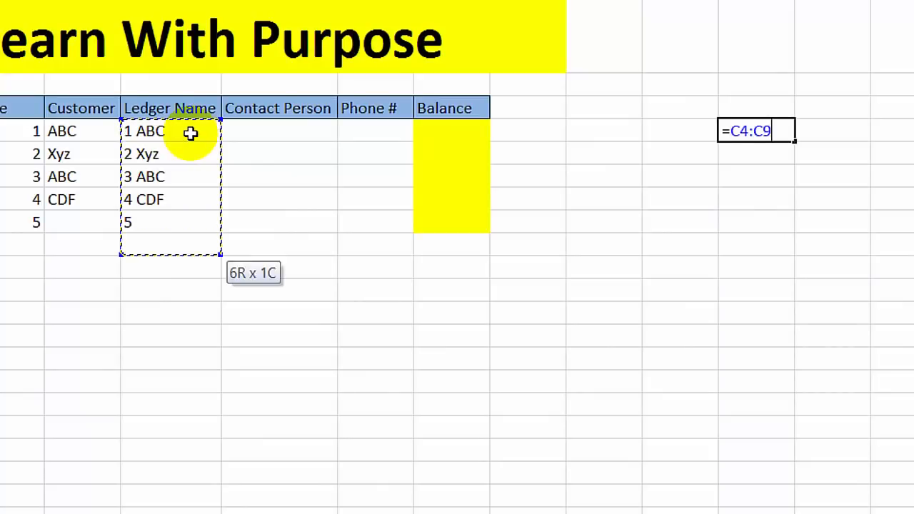
key("shift+Down")
key("shift+Down")
key("shift+Down")
key("shift+Down")
key("shift+Down")
key("shift+Down")
key("shift+Down")
key("shift+Down")
key("shift+Down")
key("shift+Down")
key("shift+Down")
key("shift+Down")
key("shift+Down")
key("shift+Down")
key("shift+Down")
key("shift+Down")
key("shift+Down")
key("shift+Down")
key("shift+Down")
key("shift+Down")
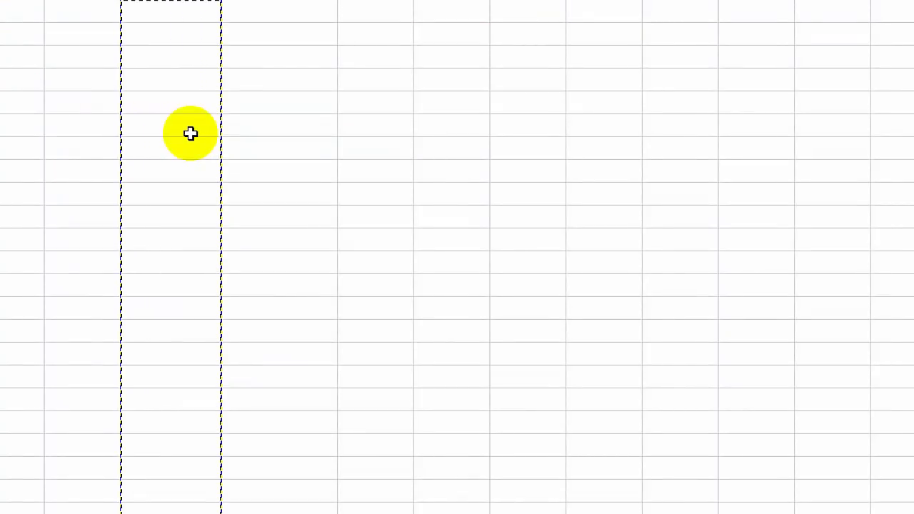
key("Return")
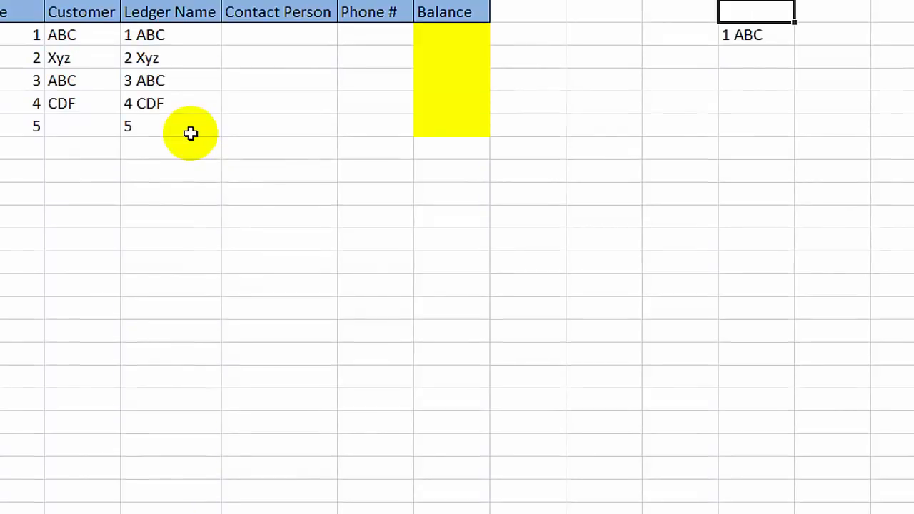
Copy the =C4:C160 reference text from the helper cell and clear the formula from that cell
key("F2")
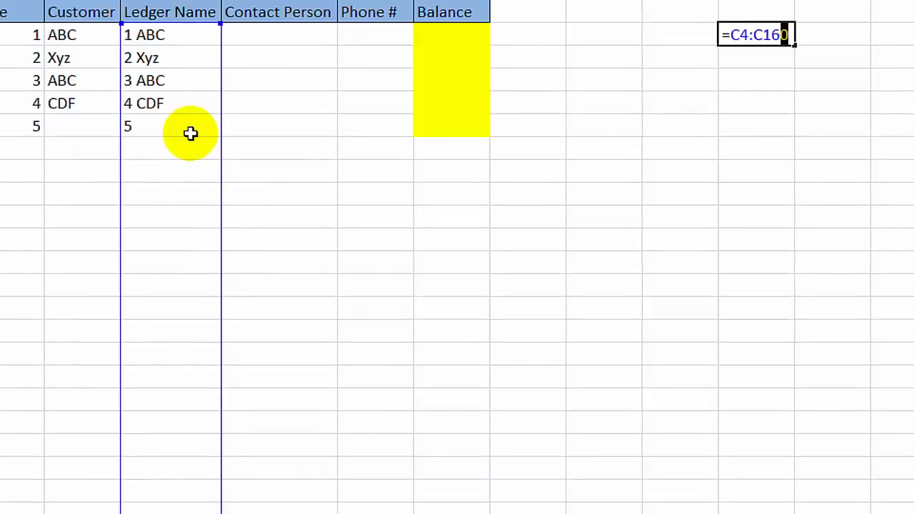
key("Return")
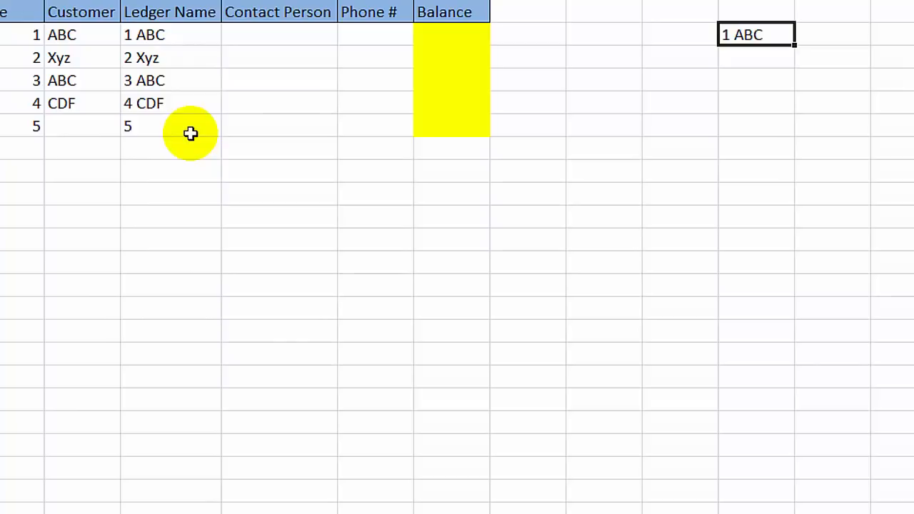
key("F2")
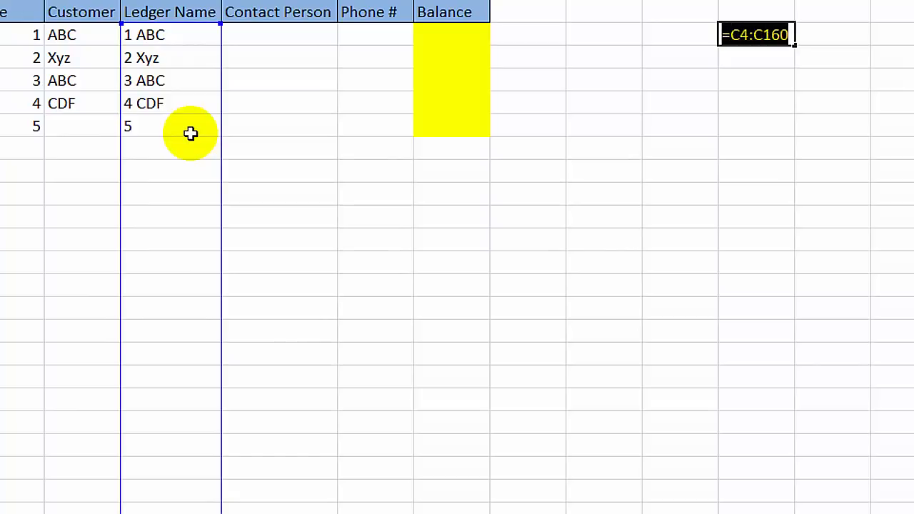
key("BackSpace")
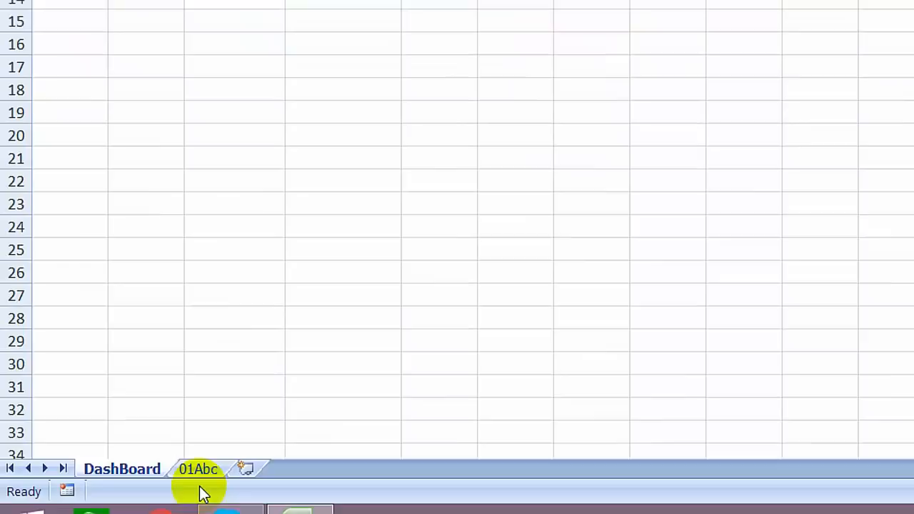
Apply data validation to cell C2 on the 01Abc sheet, allowing a List with the source =C4:C160
left_click(202, 433)
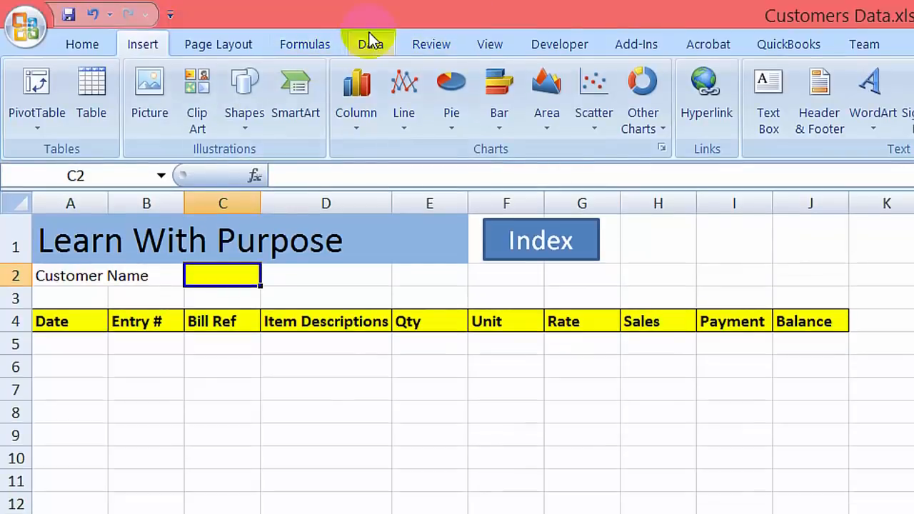
left_click(369, 42)
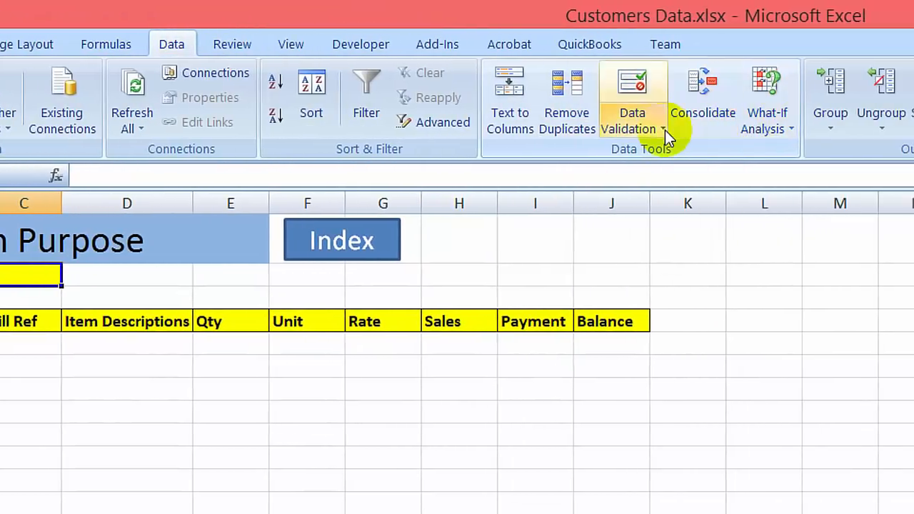
left_click(648, 136)
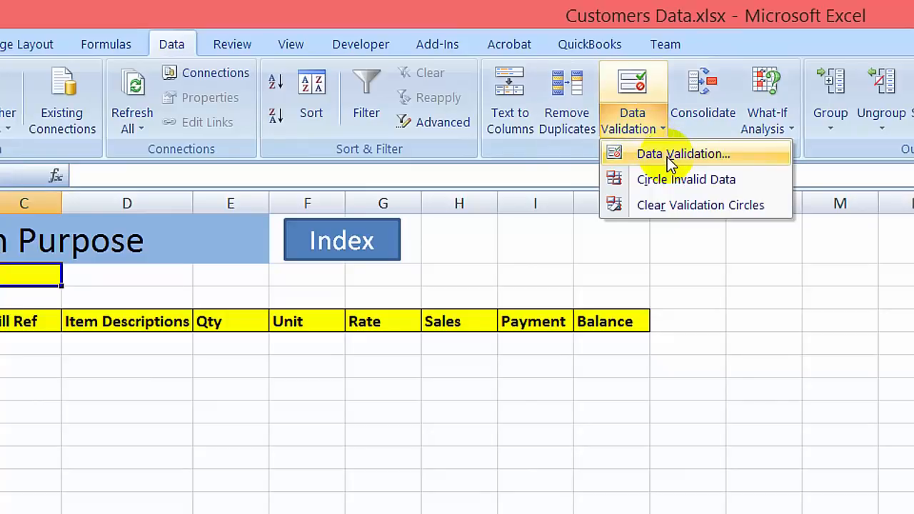
left_click(671, 155)
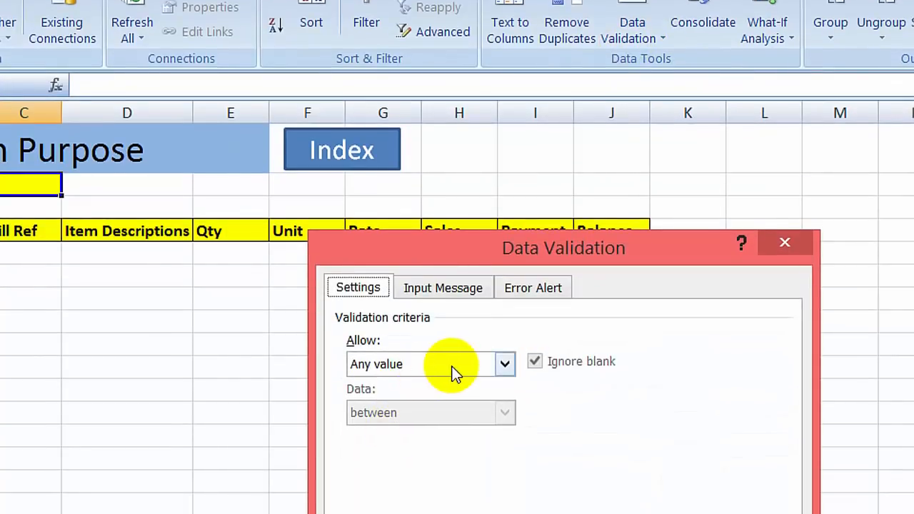
left_click(504, 364)
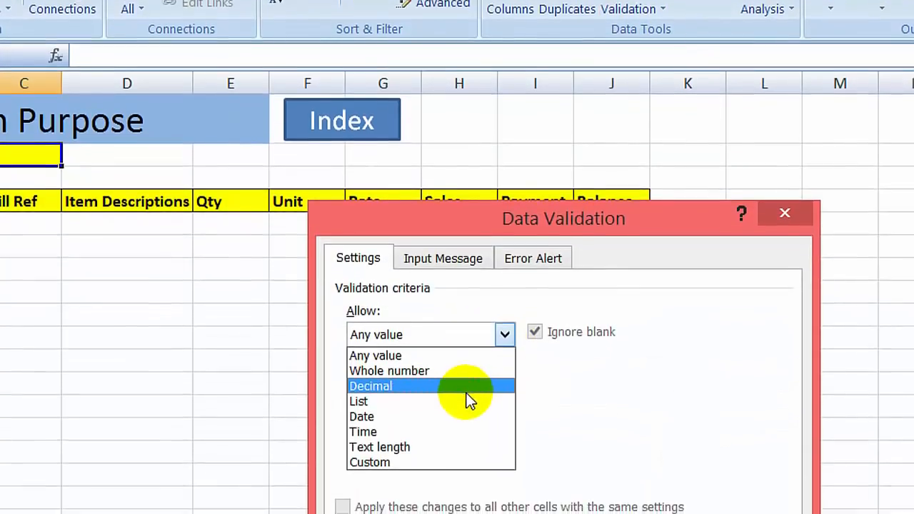
left_click(466, 386)
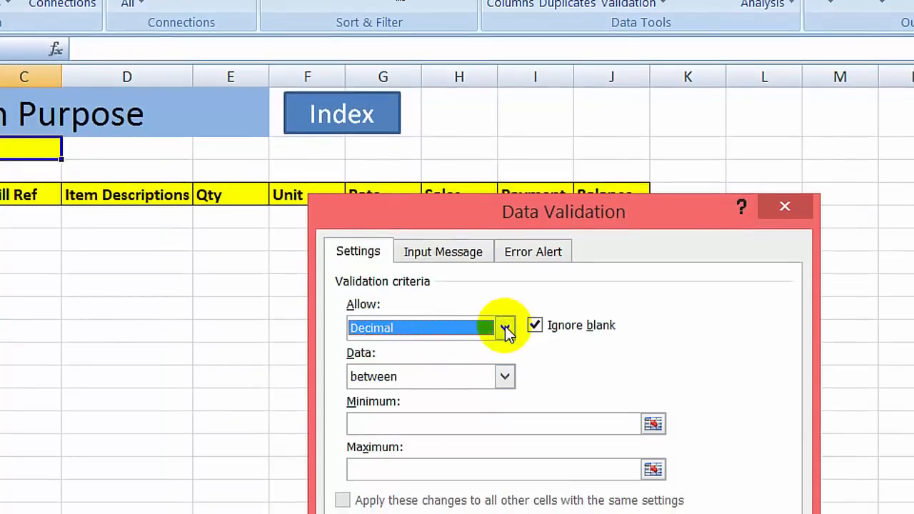
left_click(504, 326)
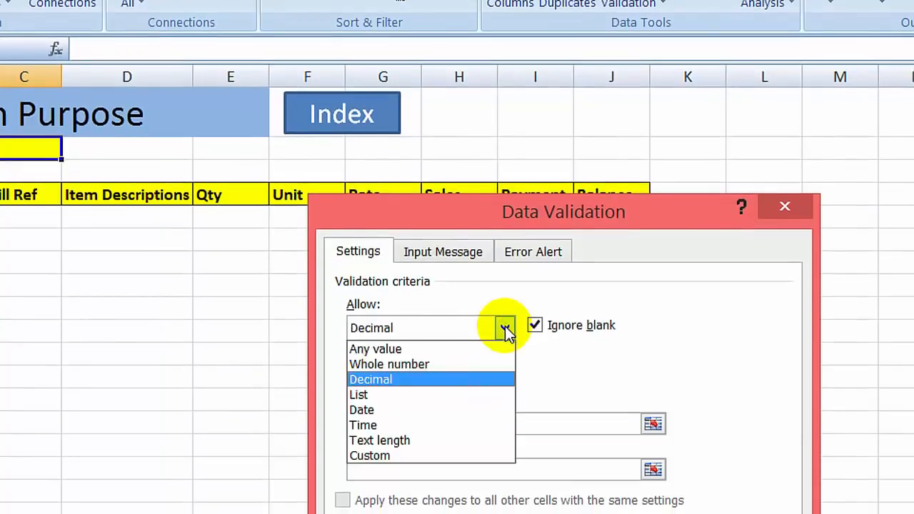
left_click(441, 391)
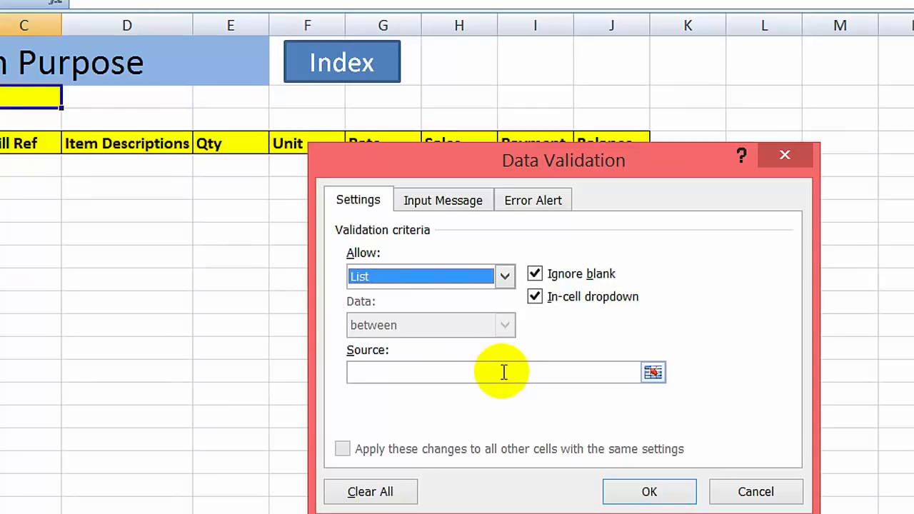
left_click(503, 372)
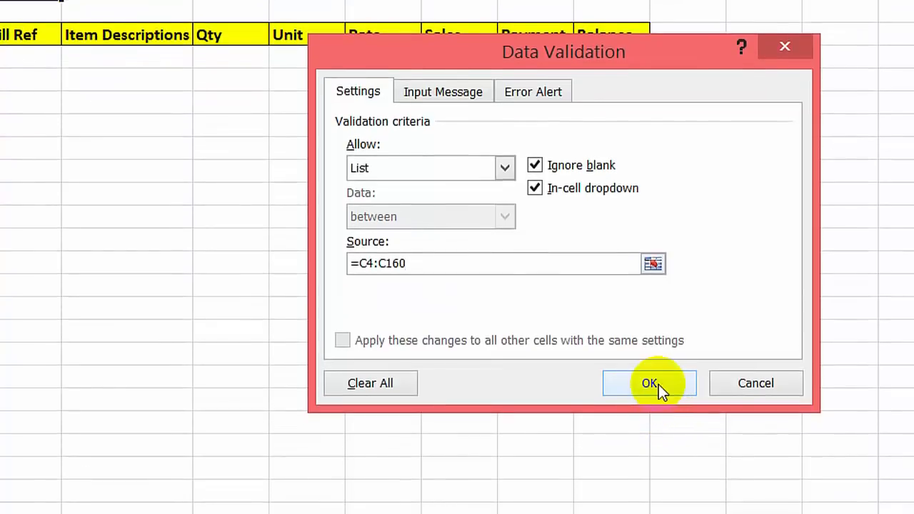
left_click(658, 407)
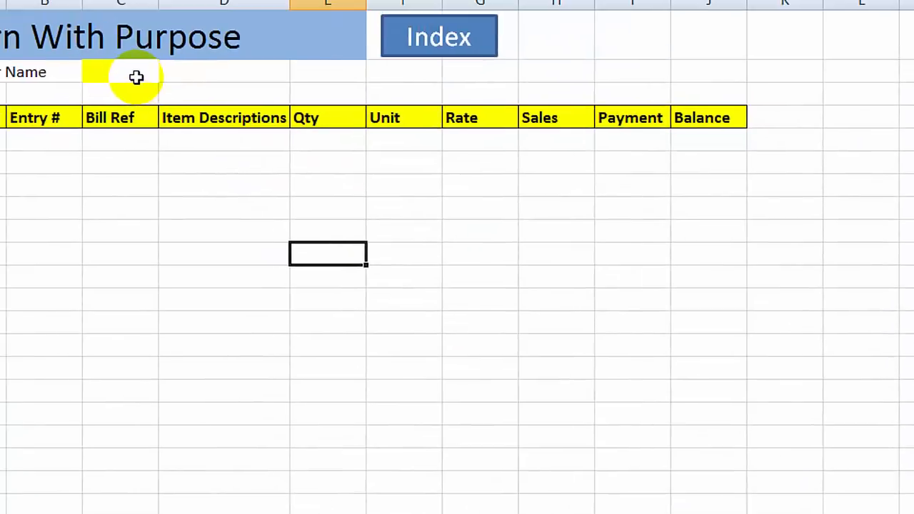
Test the Customer Name dropdown in cell C2 by picking Bill Ref
left_click(136, 75)
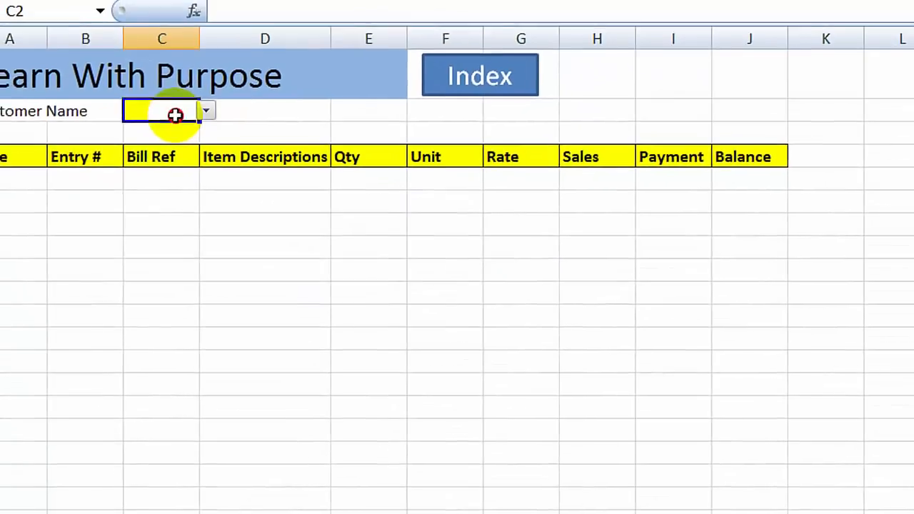
left_click(218, 129)
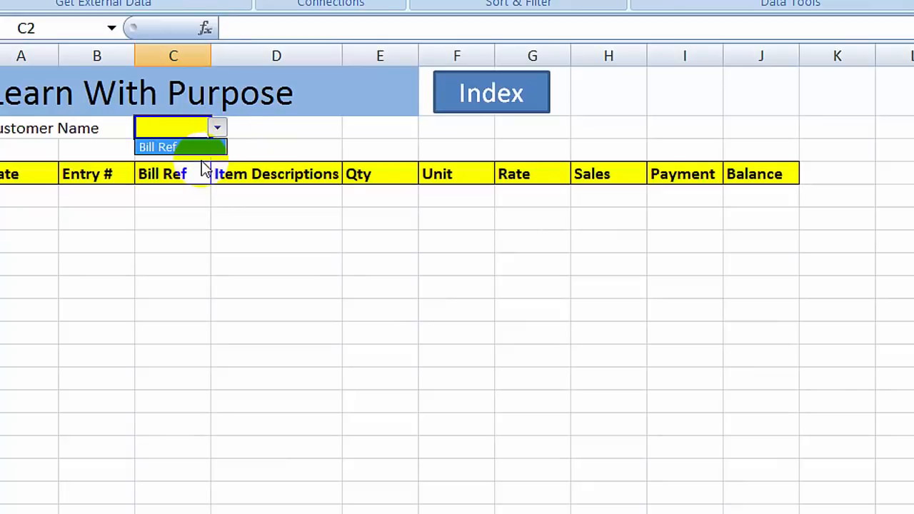
left_click(199, 148)
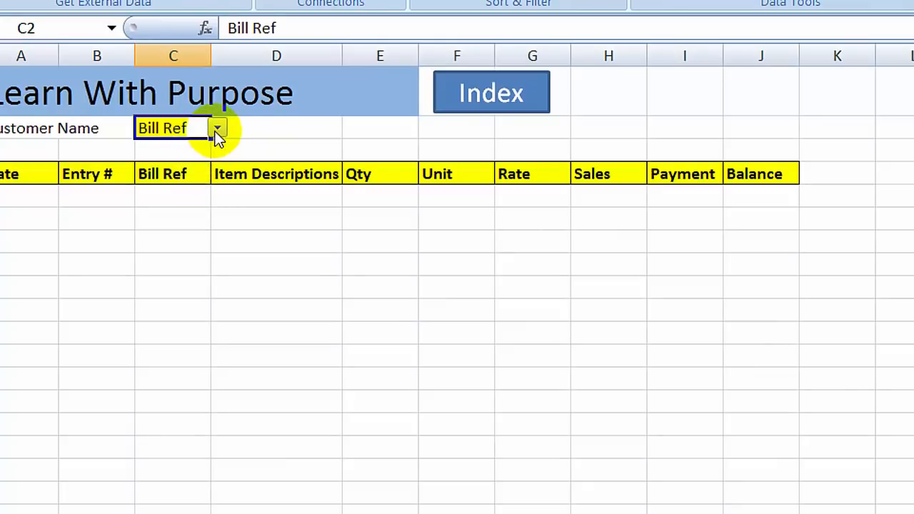
Recheck the choices offered by the Customer Name dropdown and compare them with the DashBoard sheet
left_click(215, 132)
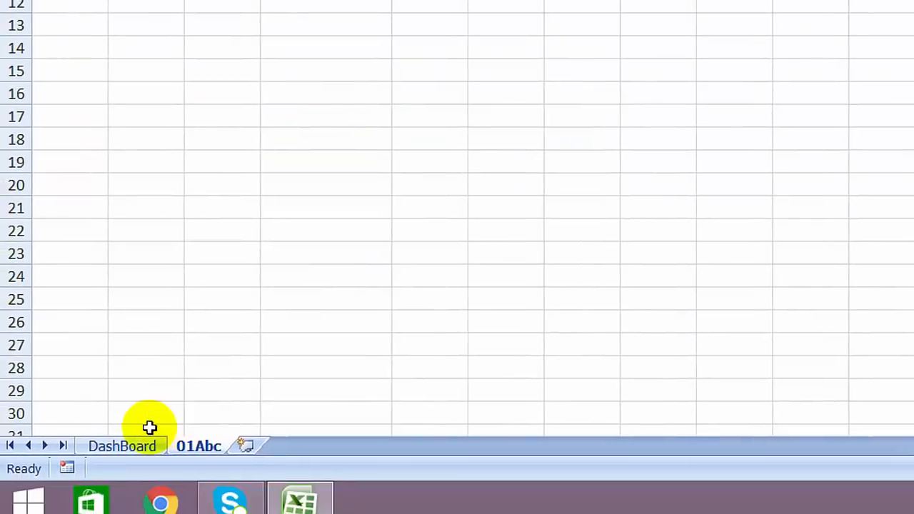
left_click(125, 432)
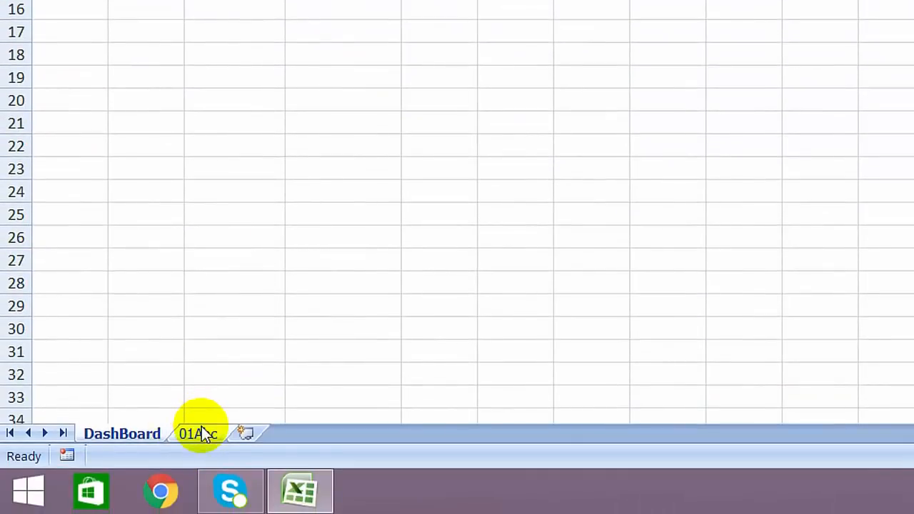
left_click(202, 432)
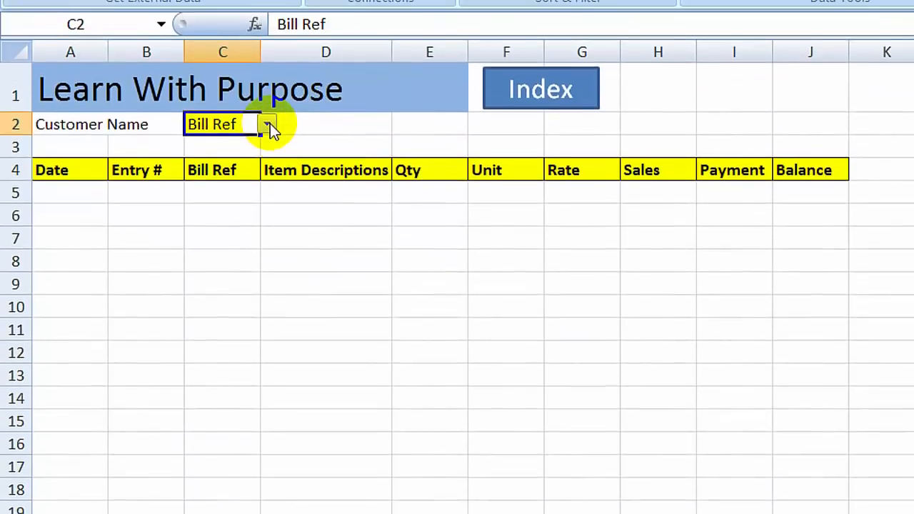
Review the Customer Name dropdown in cell C2 together with the list source in its Data Validation settings
left_click(270, 124)
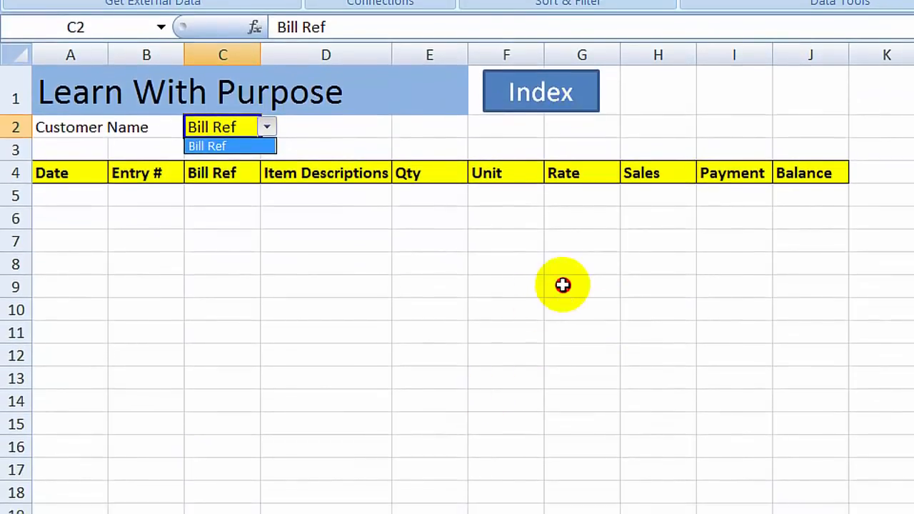
left_click(562, 285)
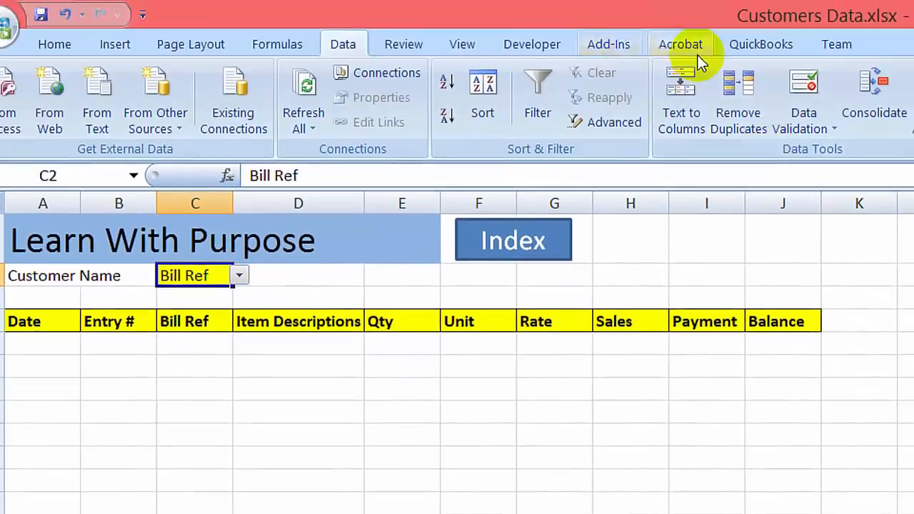
left_click(725, 130)
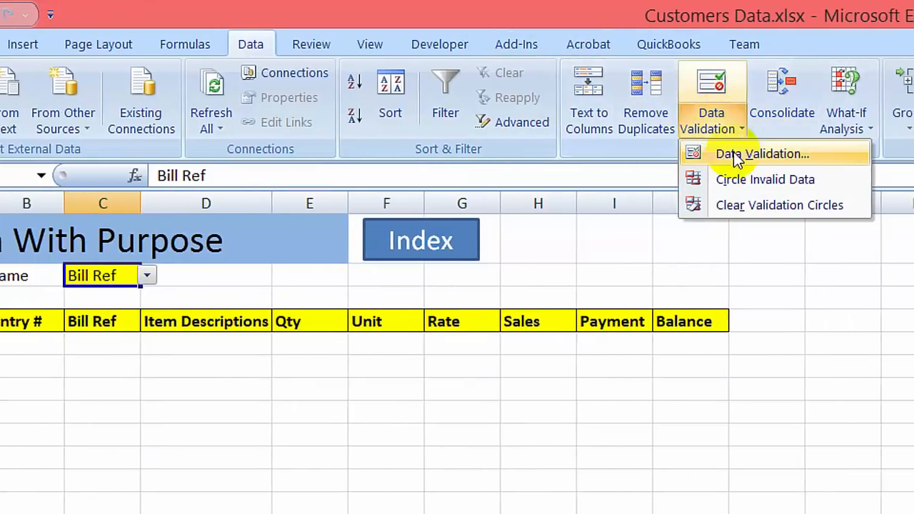
left_click(751, 161)
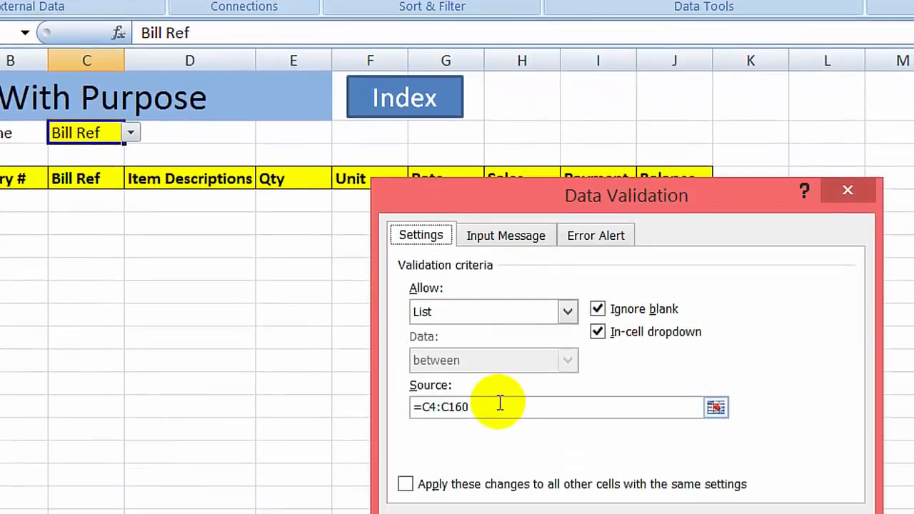
left_click(500, 392)
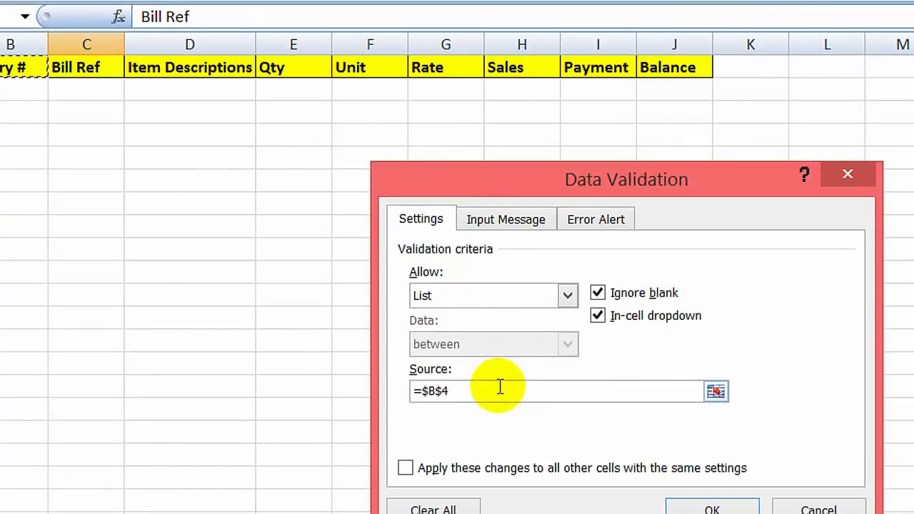
key("Return")
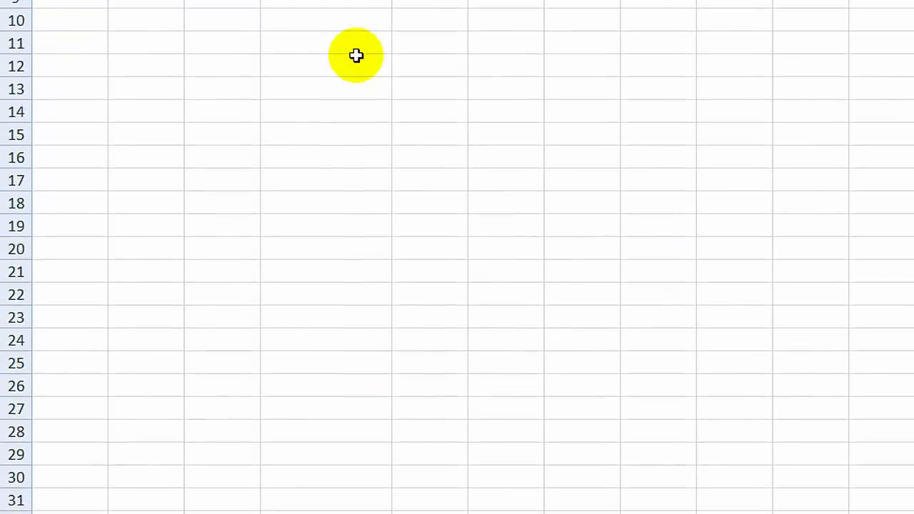
left_click_drag(907, 137, 905, 39)
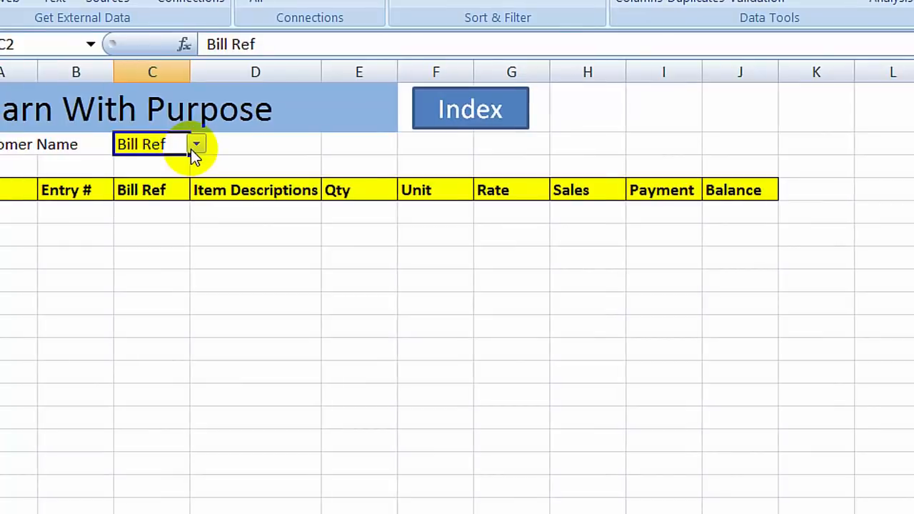
left_click(196, 145)
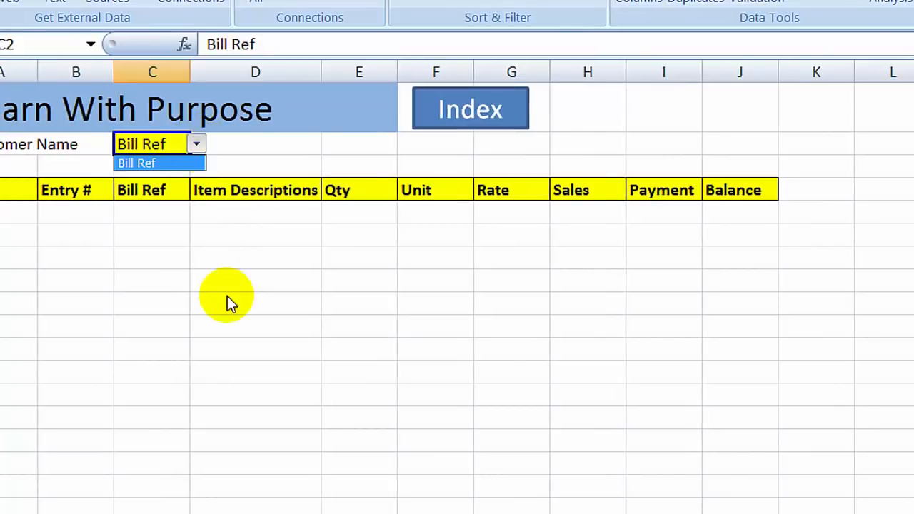
key("Escape")
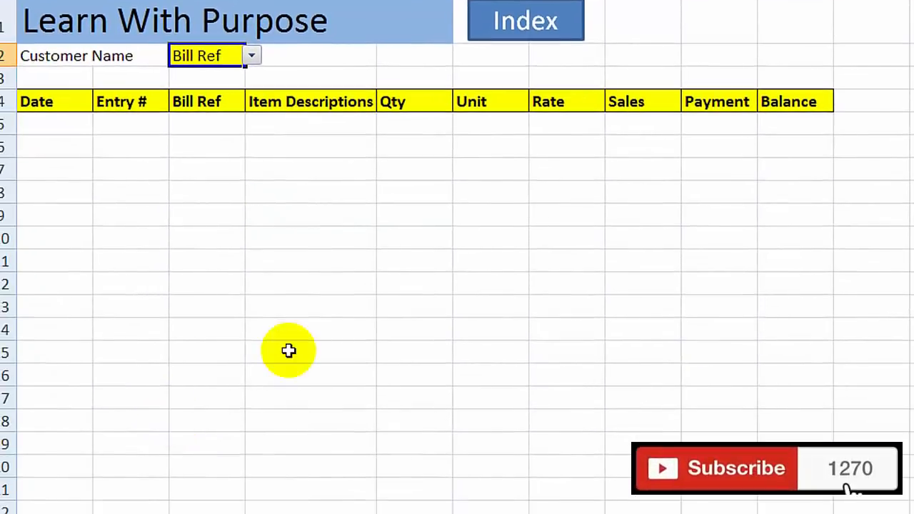
Enter the helper formula =DashBoard!C4:C180 in cell D15, referencing the Ledger Name column of the DashBoard sheet
left_click(257, 400)
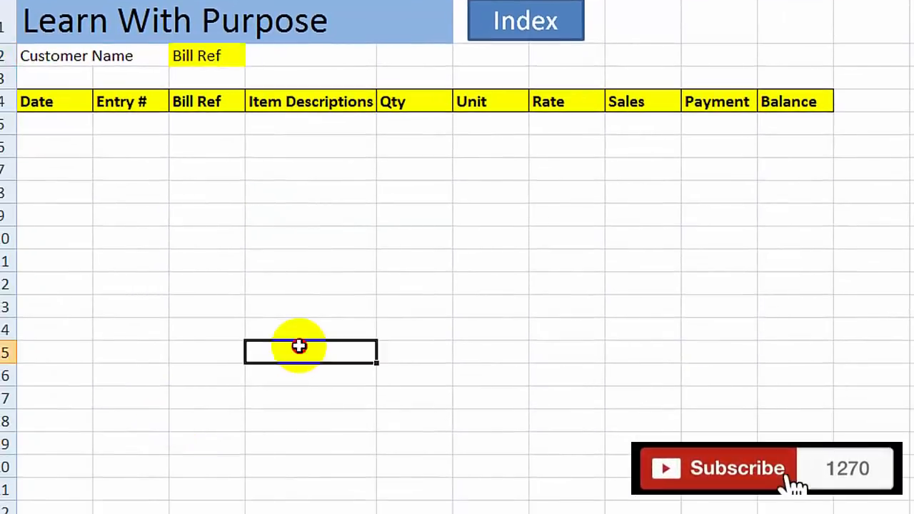
type("=")
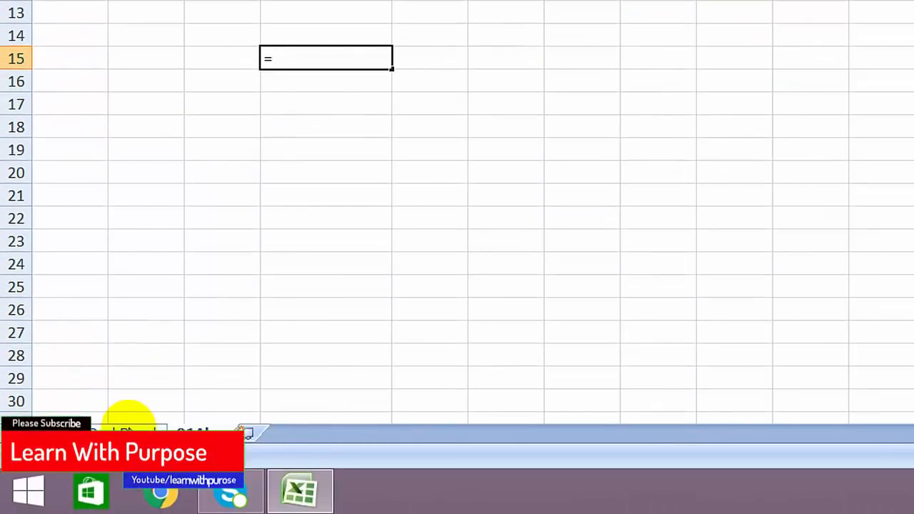
left_click(127, 430)
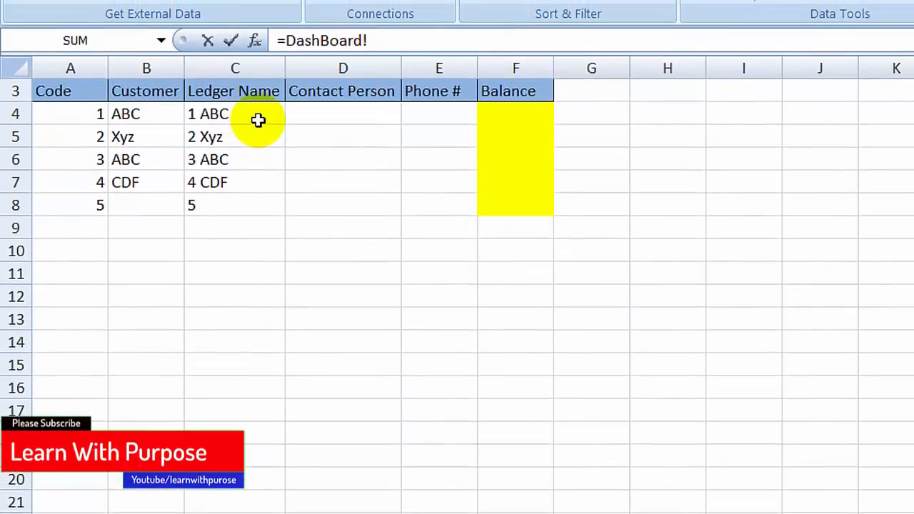
left_click(259, 120)
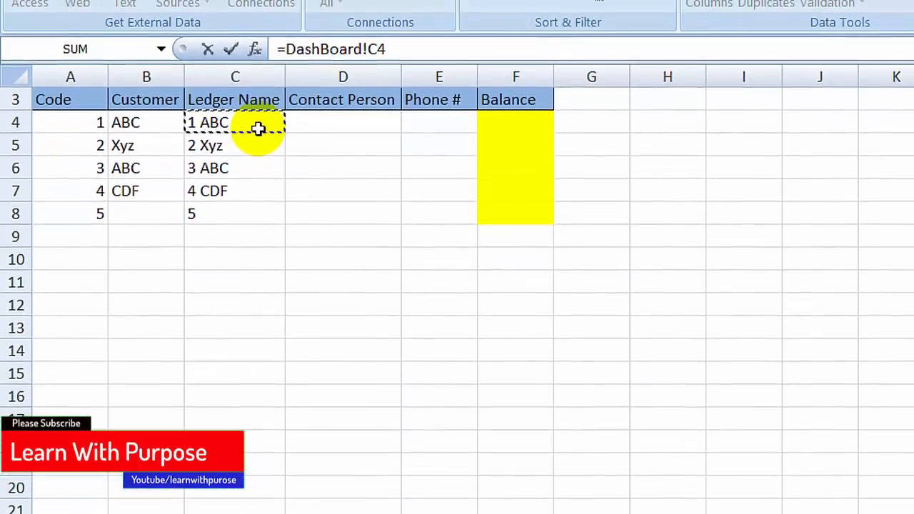
key("shift+Down")
key("shift+Down")
key("shift+Down")
key("shift+Down")
key("shift+Down")
key("shift+Down")
key("shift+Down")
key("shift+Down")
key("shift+Down")
key("shift+Down")
key("shift+Down")
key("shift+Down")
key("shift+Down")
key("shift+Down")
key("shift+Down")
key("shift+Down")
key("shift+Down")
key("shift+Down")
key("shift+Down")
key("shift+Down")
key("shift+Down")
key("shift+Down")
key("shift+Down")
key("shift+Down")
key("shift+Down")
key("shift+Down")
key("shift+Down")
key("shift+Down")
key("shift+Down")
key("shift+Down")
key("shift+Down")
key("shift+Down")
key("shift+Down")
key("shift+Down")
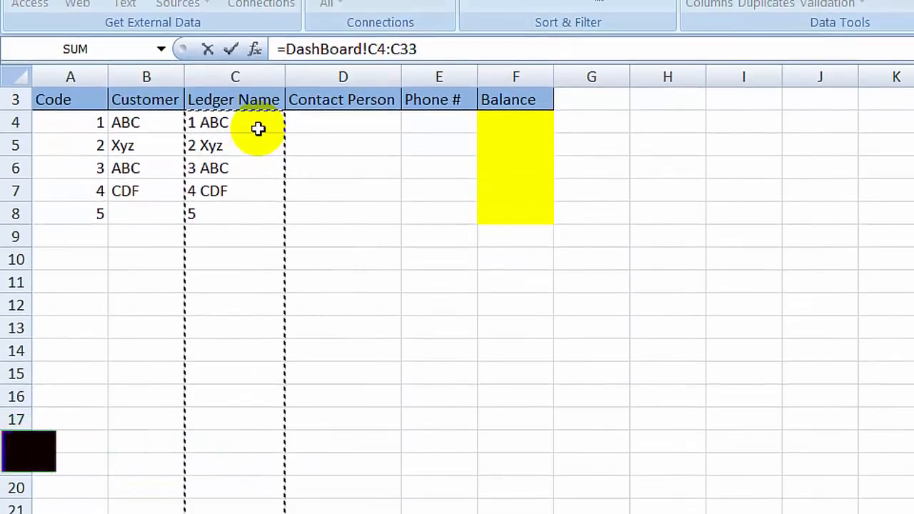
key("shift+Down")
key("shift+Down")
key("shift+Down")
key("shift+Down")
key("shift+Down")
key("shift+Down")
key("shift+Down")
key("shift+Down")
key("shift+Down")
key("shift+Down")
key("shift+Down")
key("shift+Down")
key("shift+Down")
key("shift+Down")
key("shift+Down")
key("shift+Down")
key("shift+Down")
key("shift+Down")
key("shift+Down")
key("shift+Down")
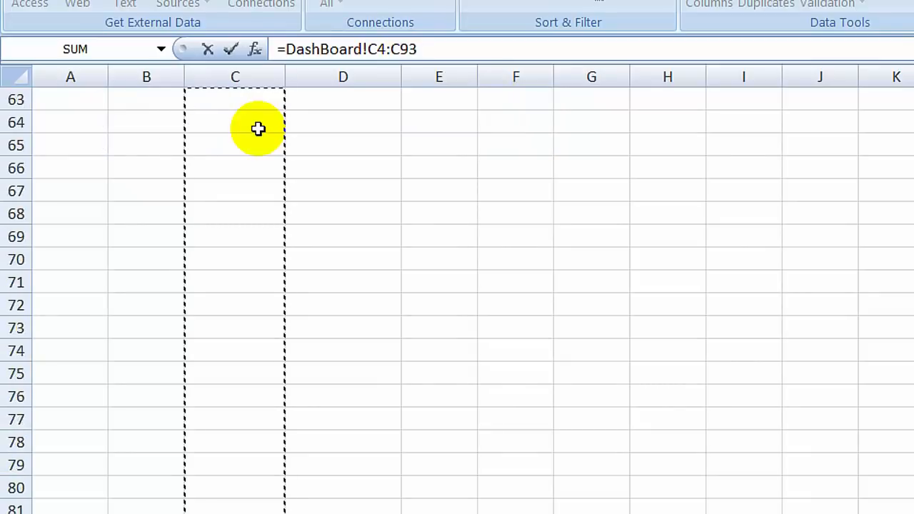
key("shift+Down")
key("shift+Down")
key("shift+Down")
key("shift+Down")
key("shift+Down")
key("shift+Down")
key("shift+Down")
key("shift+Down")
key("shift+Down")
key("shift+Down")
key("shift+Down")
key("shift+Down")
key("shift+Down")
key("shift+Down")
key("shift+Down")
key("shift+Down")
key("shift+Down")
key("shift+Down")
key("shift+Down")
key("shift+Down")
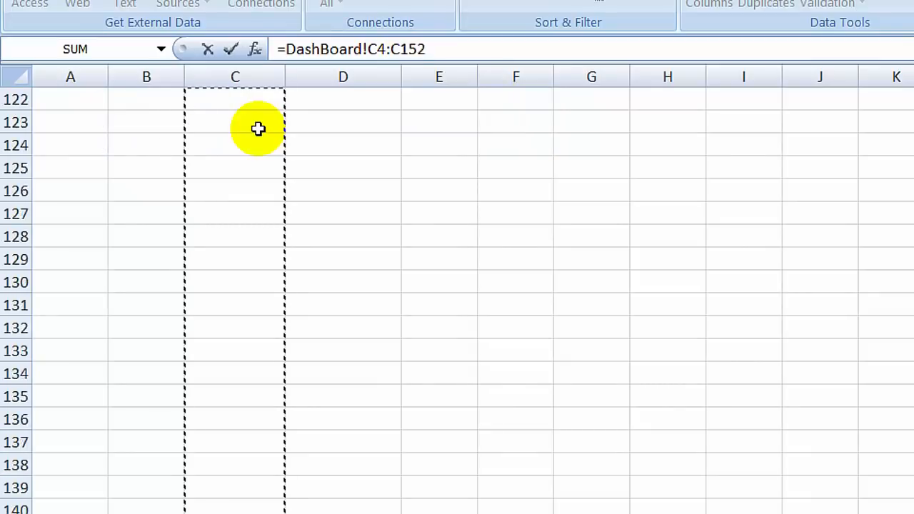
key("Return")
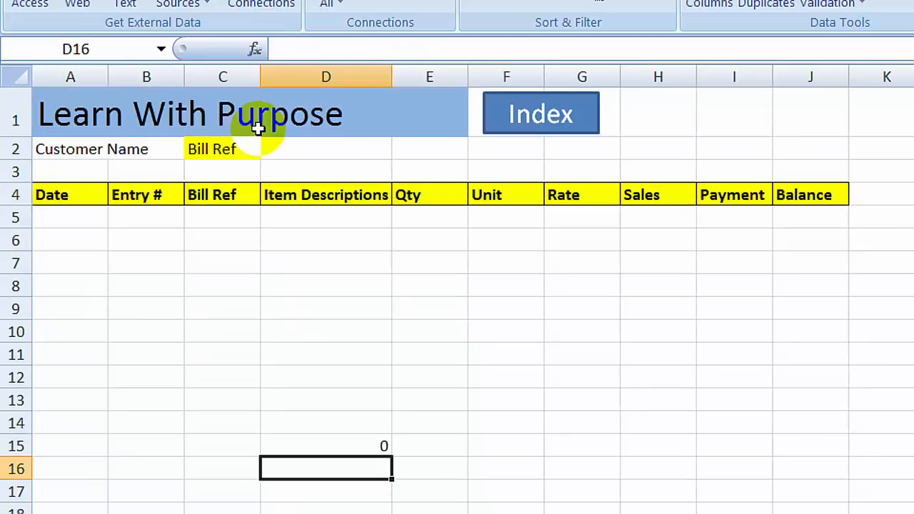
Cut the whole =DashBoard!C4:C180 formula text out of cell D15, leaving the helper cell empty
key("Up")
key("F2")
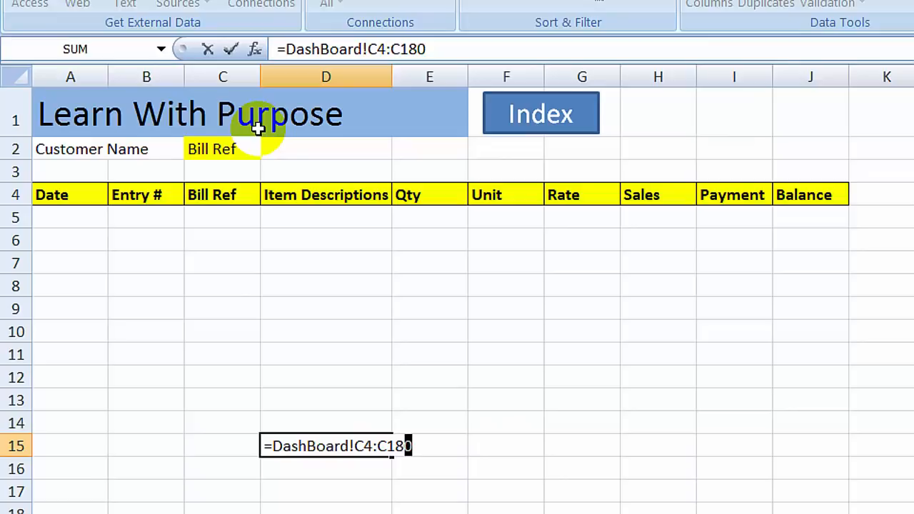
key("shift+Left")
key("shift+Left")
key("shift+Left")
key("shift+Left")
key("shift+Left")
key("shift+Left")
key("shift+Left")
key("shift+Left")
key("shift+Left")
key("shift+Left")
key("shift+Left")
key("shift+Left")
key("shift+Left")
key("shift+Left")
key("shift+Left")
key("shift+Left")
key("shift+Left")
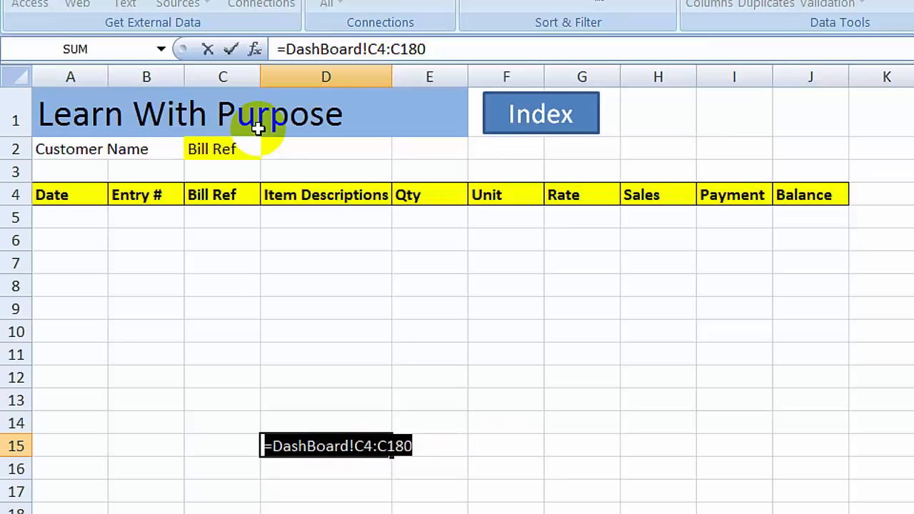
key("ctrl+x")
key("Return")
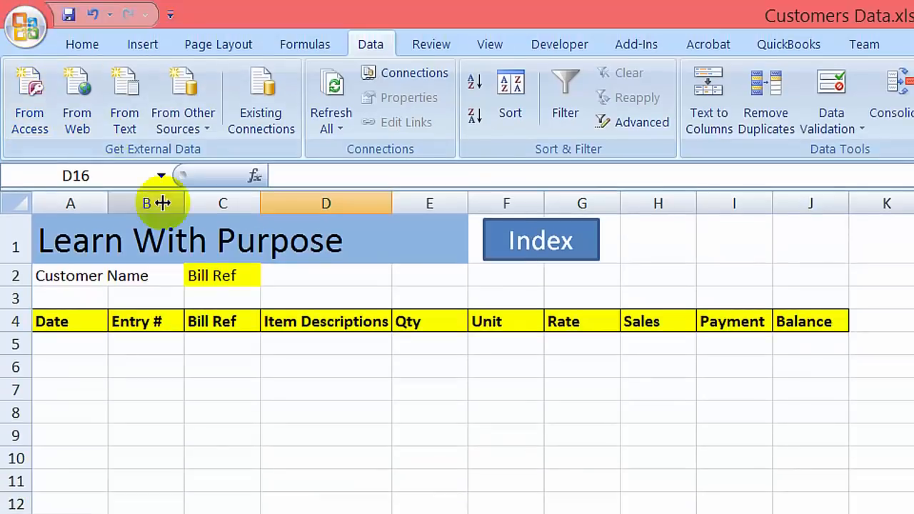
Replace the list source in cell C2's Data Validation with =DashBoard!C4:C180
left_click(234, 275)
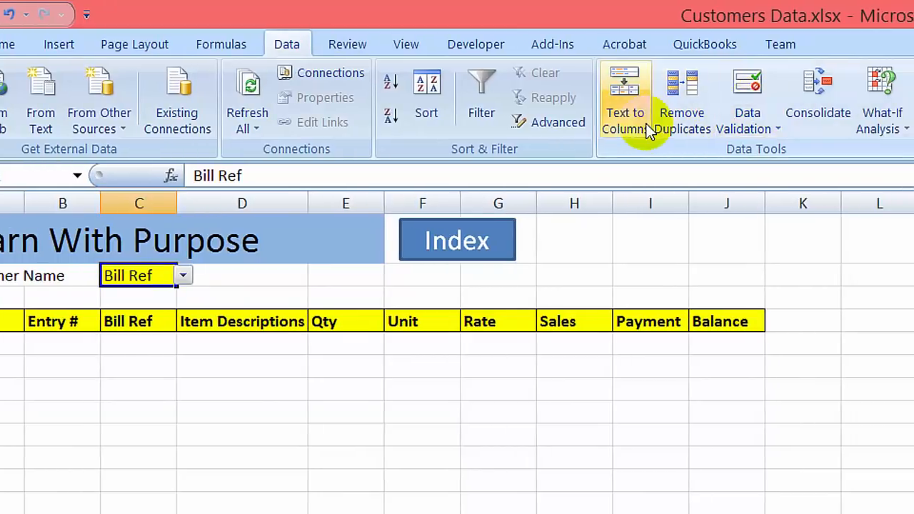
left_click(719, 123)
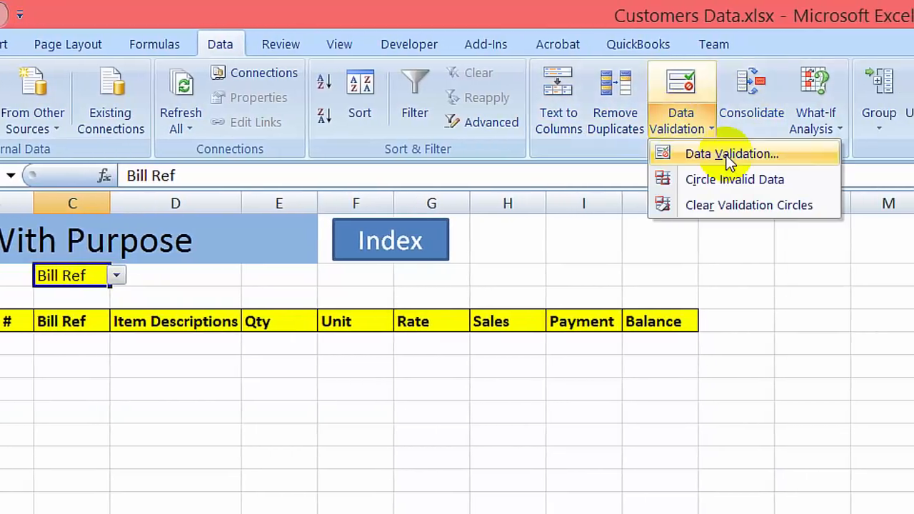
left_click(724, 154)
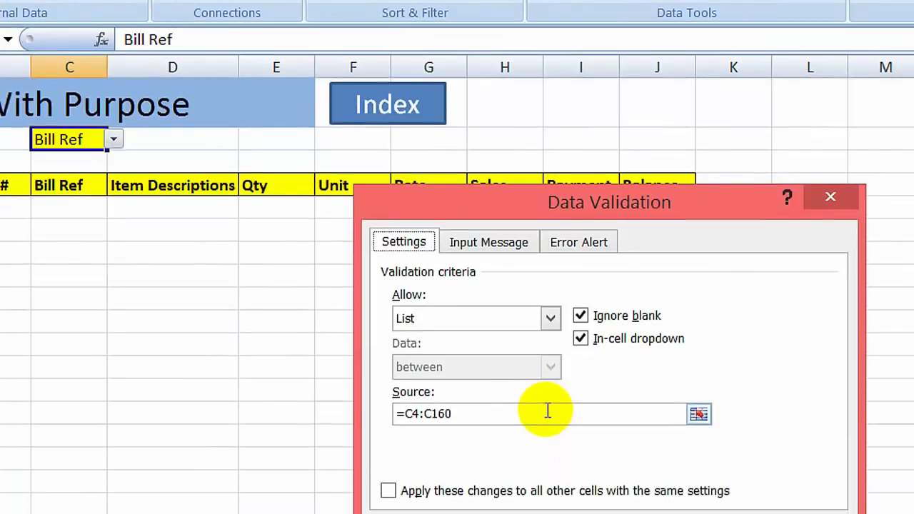
key("ctrl+a")
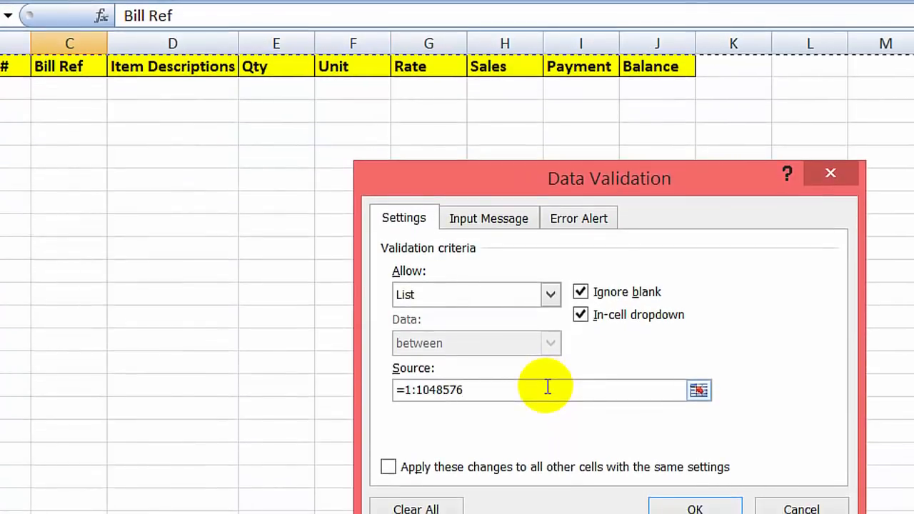
key("BackSpace")
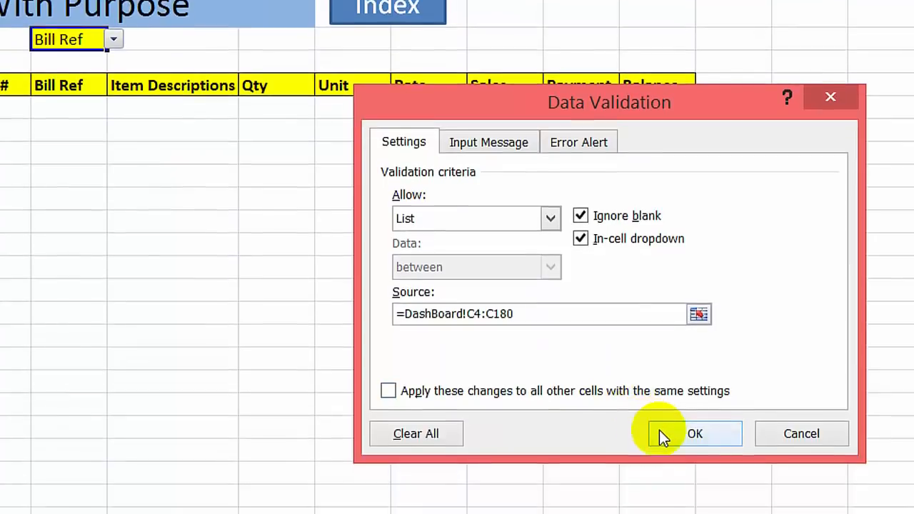
left_click(664, 508)
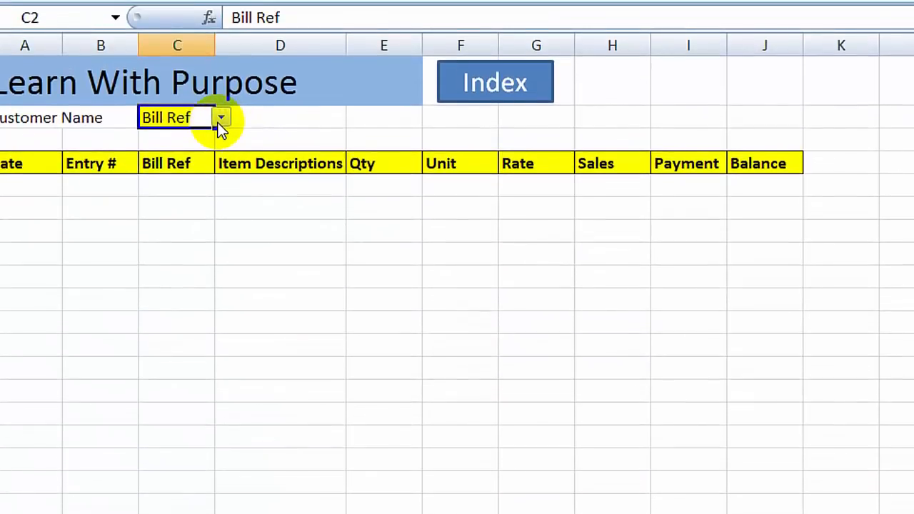
Choose 1 ABC from the Customer Name dropdown in cell C2 and enlarge the cell's font size to 20
left_click(221, 37)
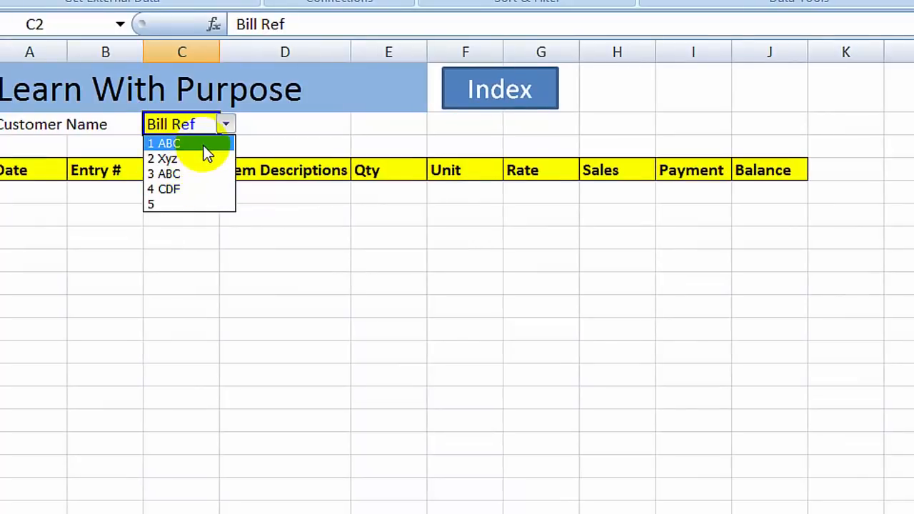
left_click(198, 145)
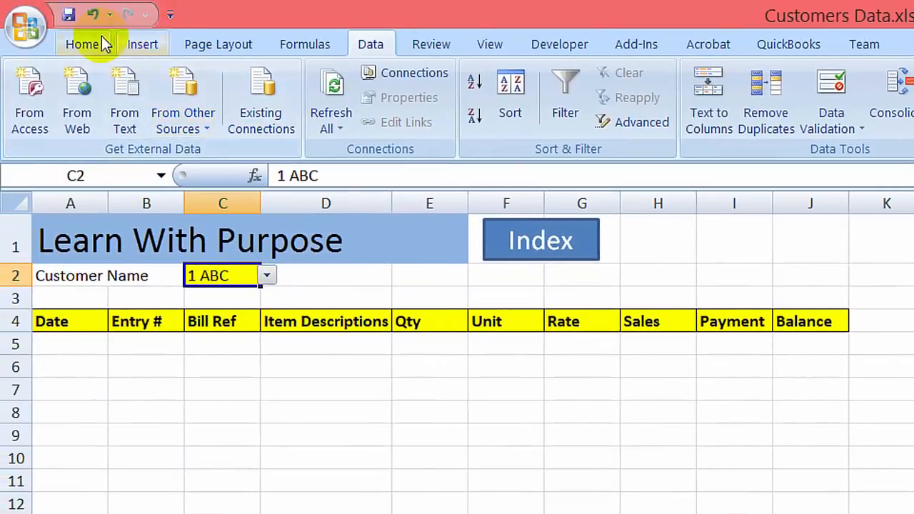
left_click(91, 43)
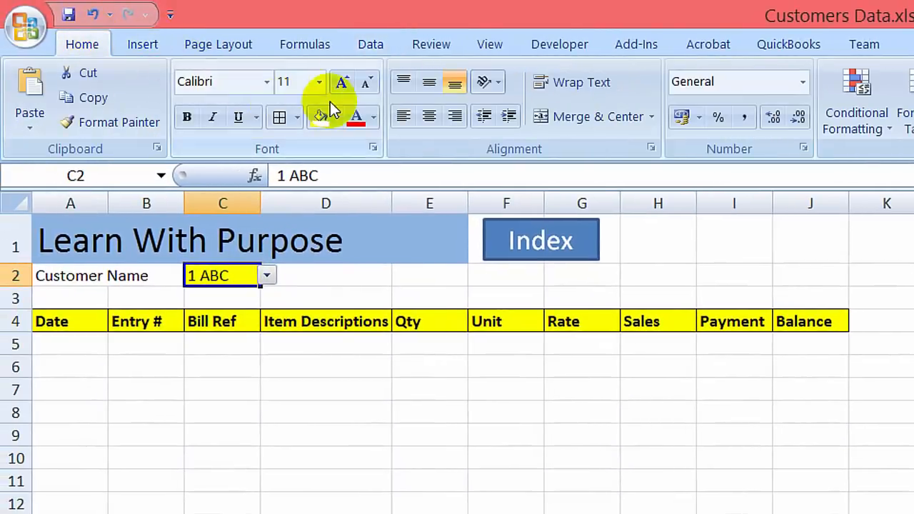
left_click(343, 82)
left_click(342, 83)
left_click(343, 83)
left_click(342, 83)
left_click(343, 82)
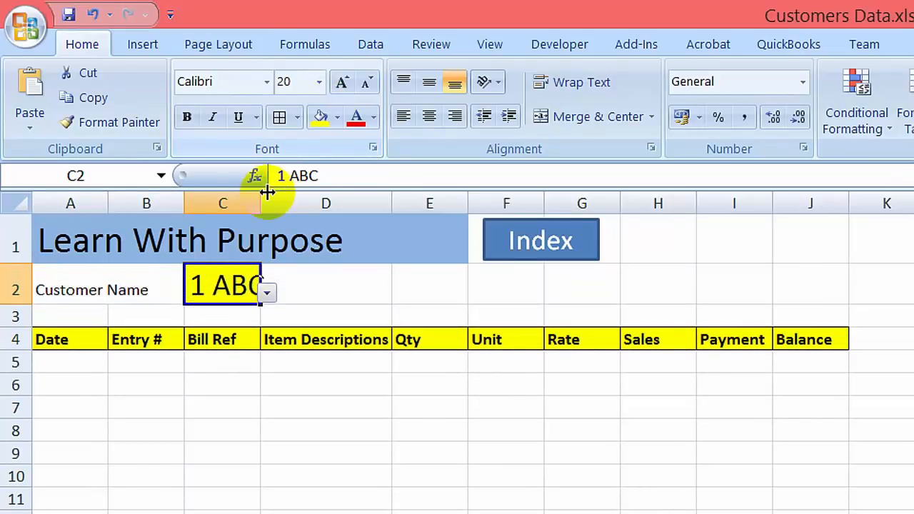
Move the Customer Name dropdown cell from C2 to D2 and narrow column C to fit the Bill Ref heading
double_click(261, 203)
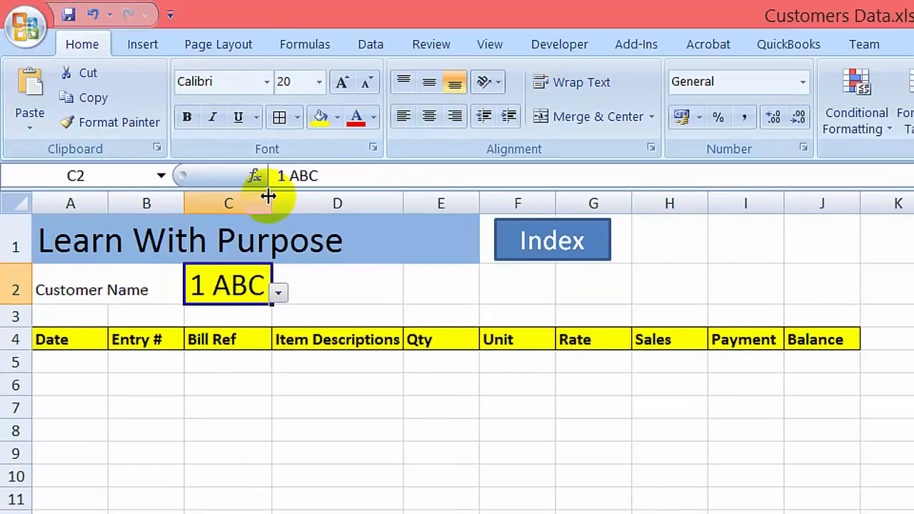
left_click_drag(268, 195, 314, 200)
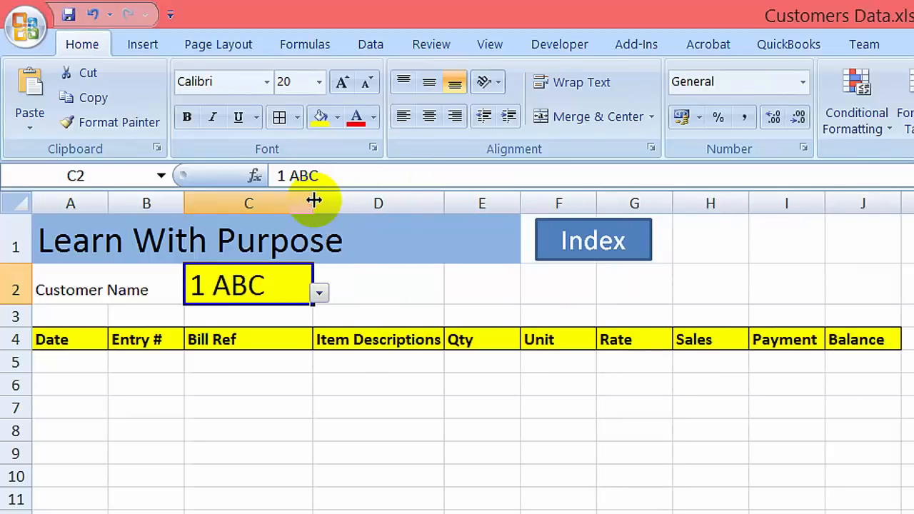
key("Right")
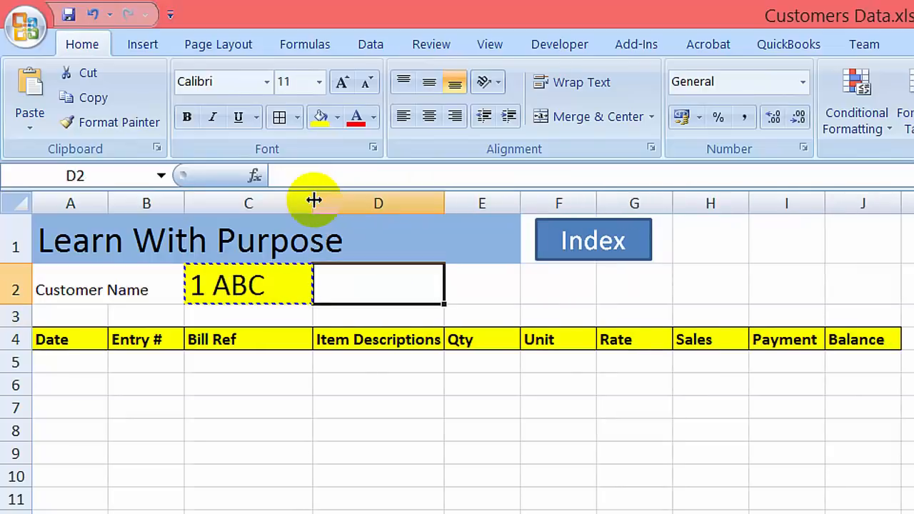
key("ctrl+v")
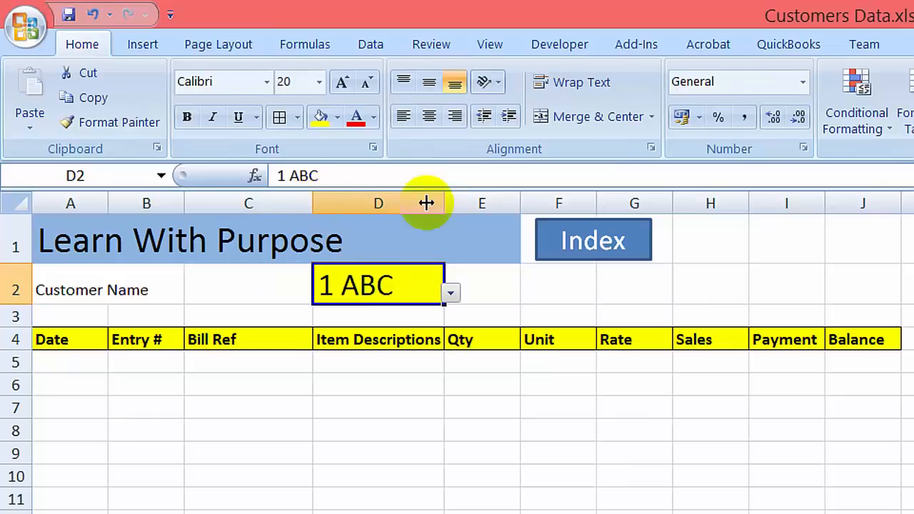
left_click_drag(313, 202, 241, 204)
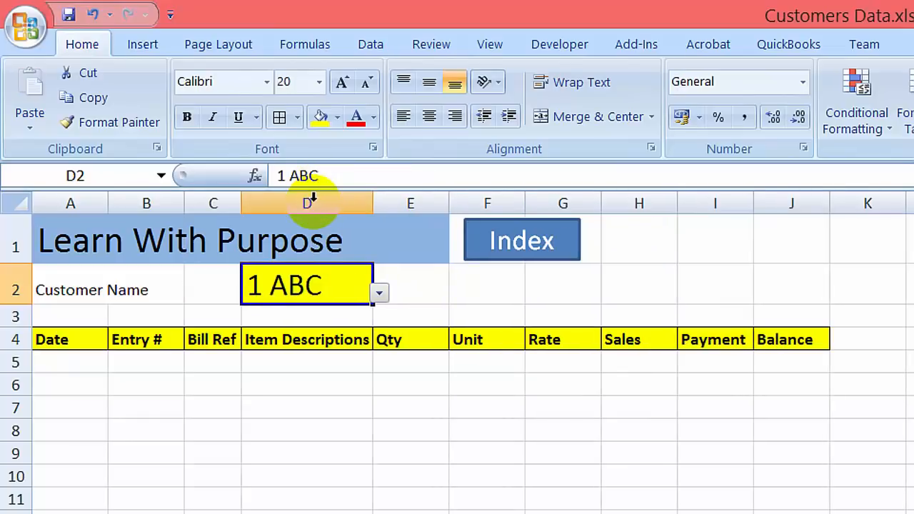
Widen the Item Descriptions column D to over twice its width and check the Customer Name dropdown in D2
left_click_drag(373, 204, 539, 227)
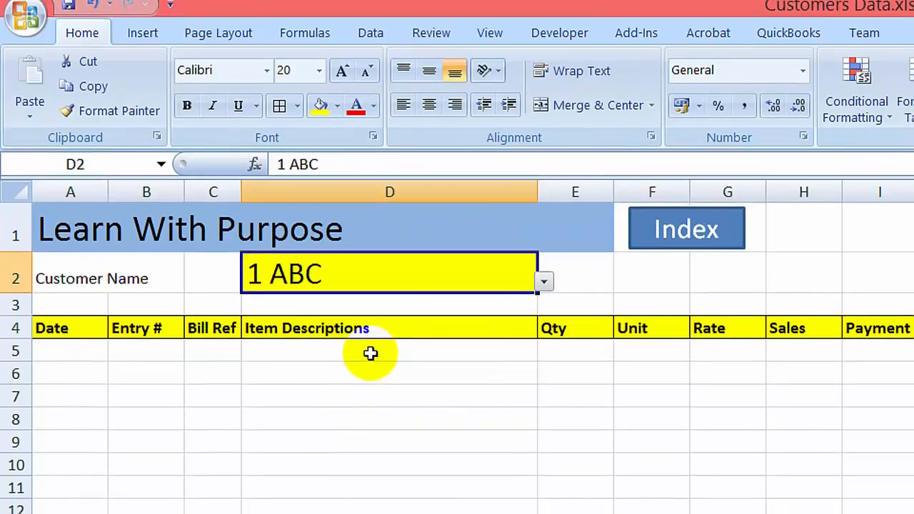
left_click(374, 350)
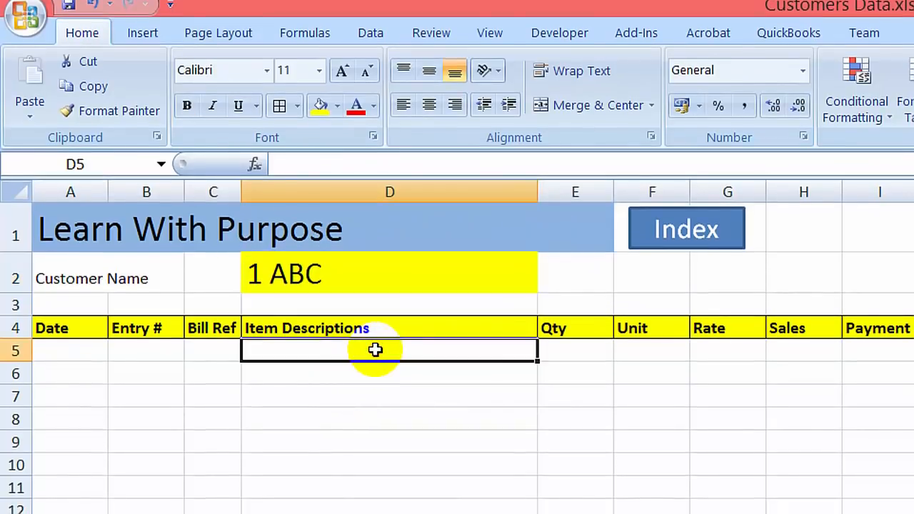
key("Left")
key("Left")
key("Right")
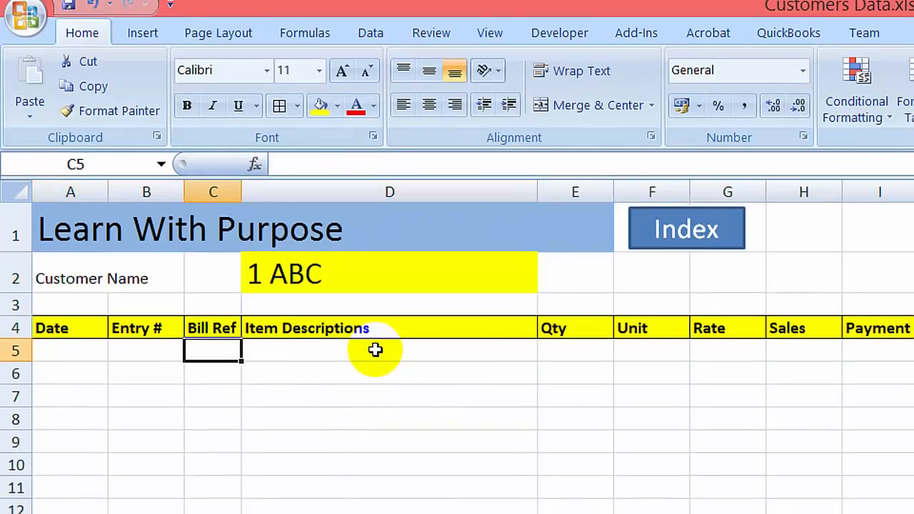
left_click(518, 271)
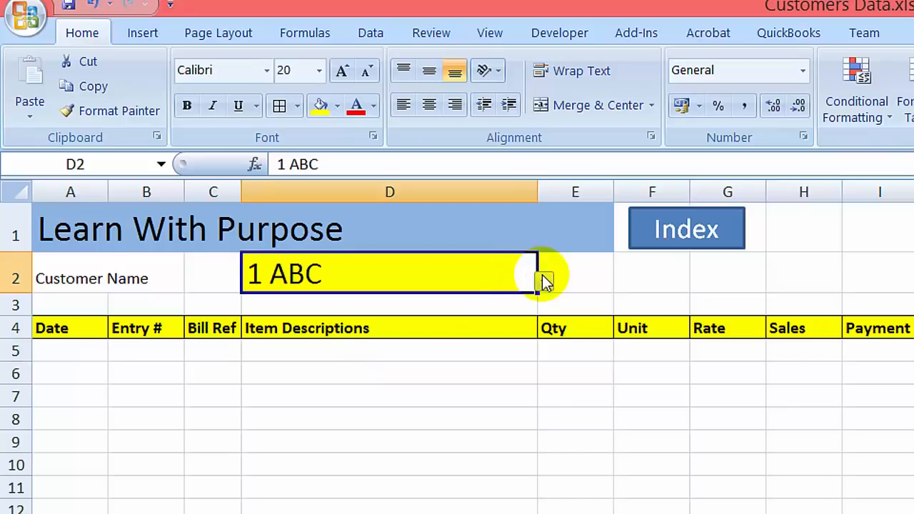
left_click(544, 285)
left_click(544, 286)
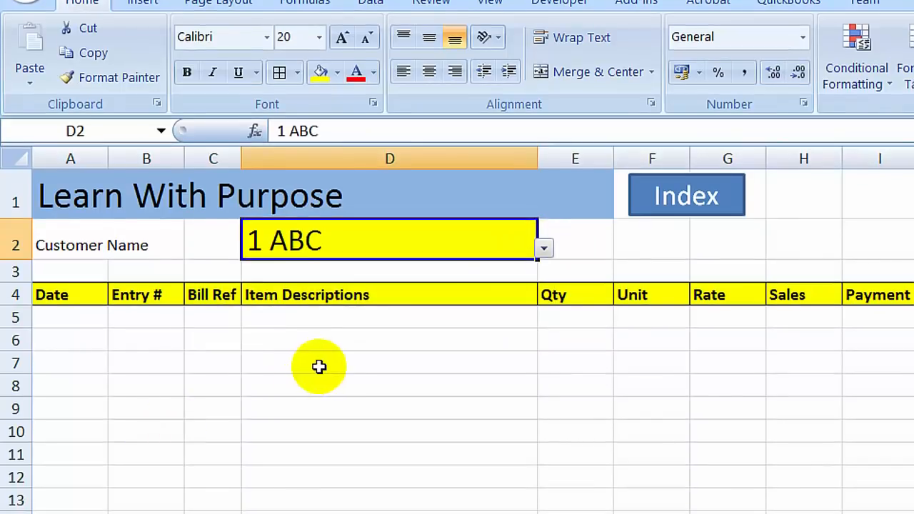
left_click(319, 398)
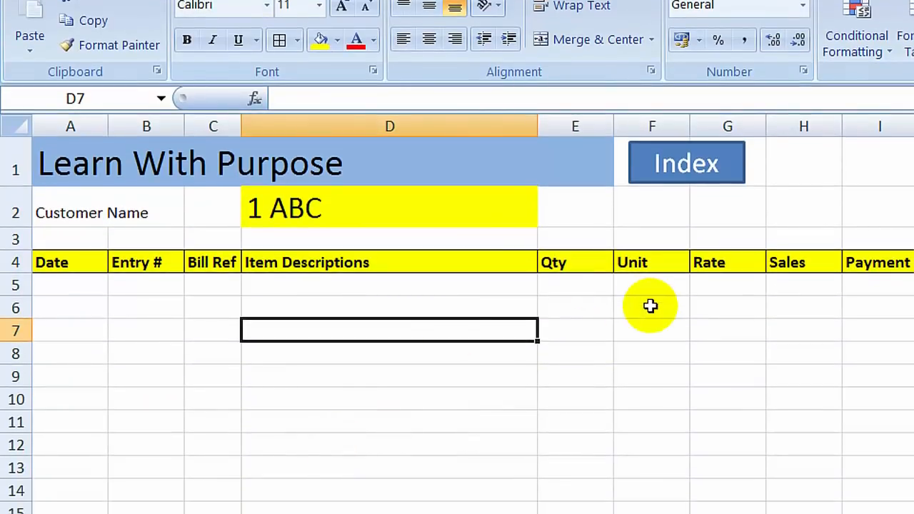
Enter the date 1-4-20 in cell A5 under the Date heading
left_click(591, 280)
key("Home")
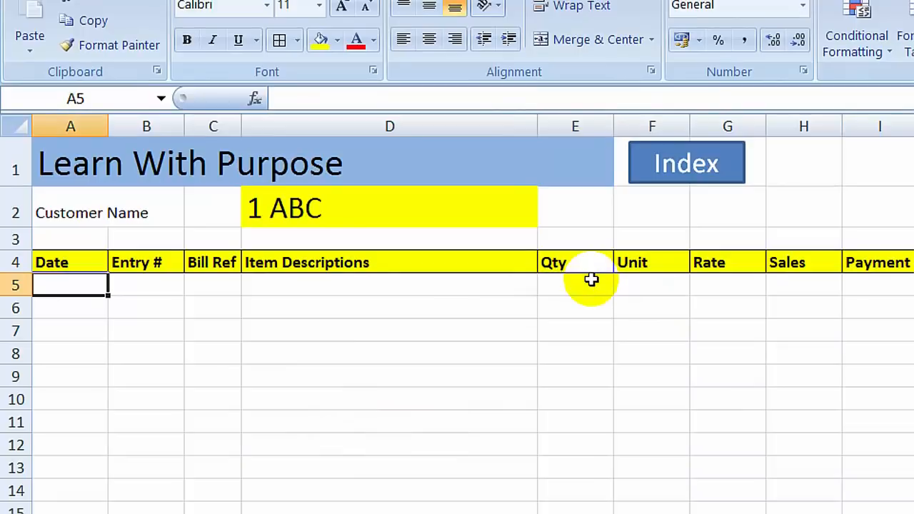
type("1-4-20")
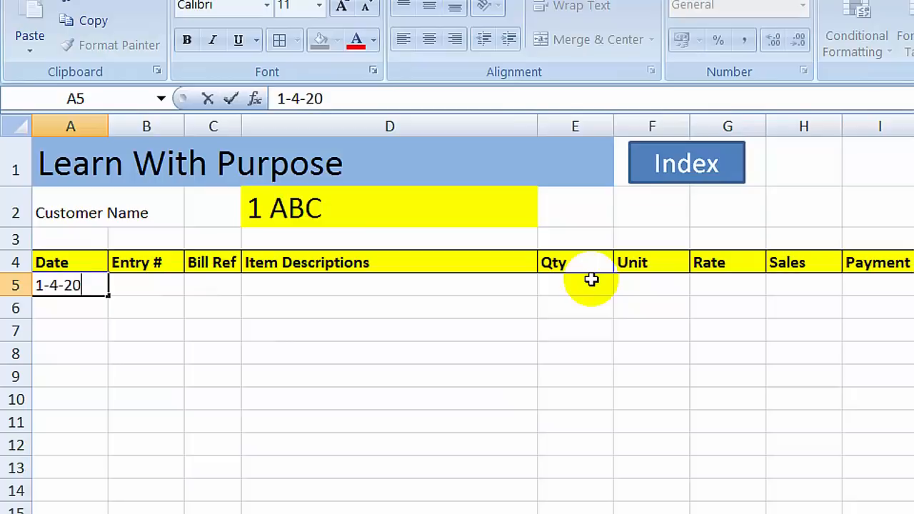
key("Return")
key("Up")
key("Right")
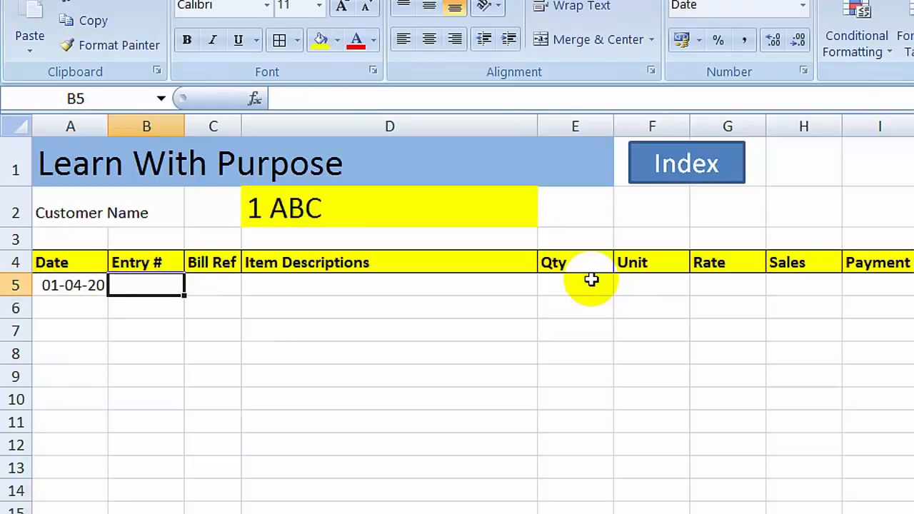
Enter 1 as the Entry # in B5 and 22 as the Bill Ref in C5
type("!")
key("Return")
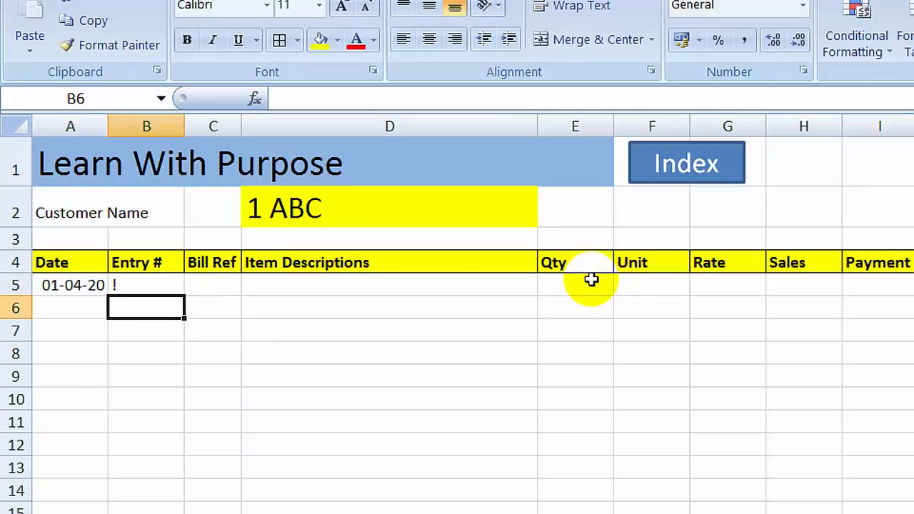
key("Up")
type("1")
key("Tab")
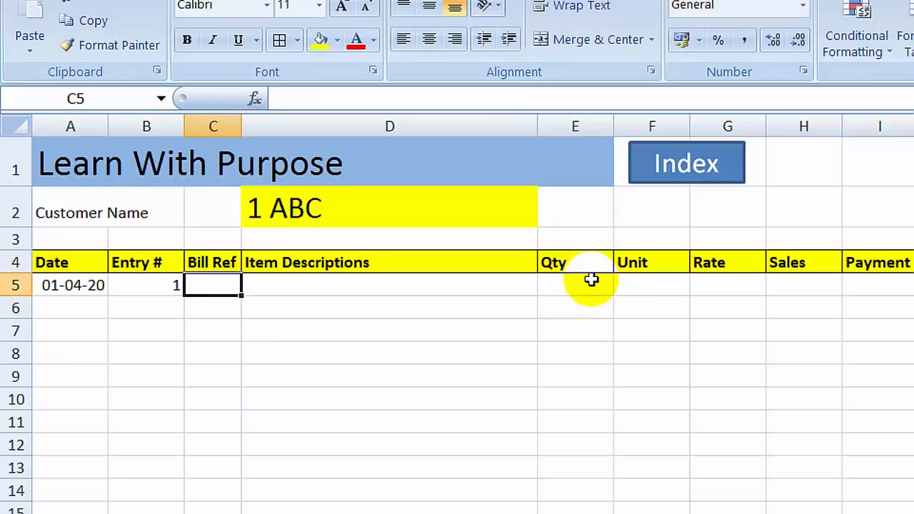
type("22")
key("Return")
key("Up")
key("Right")
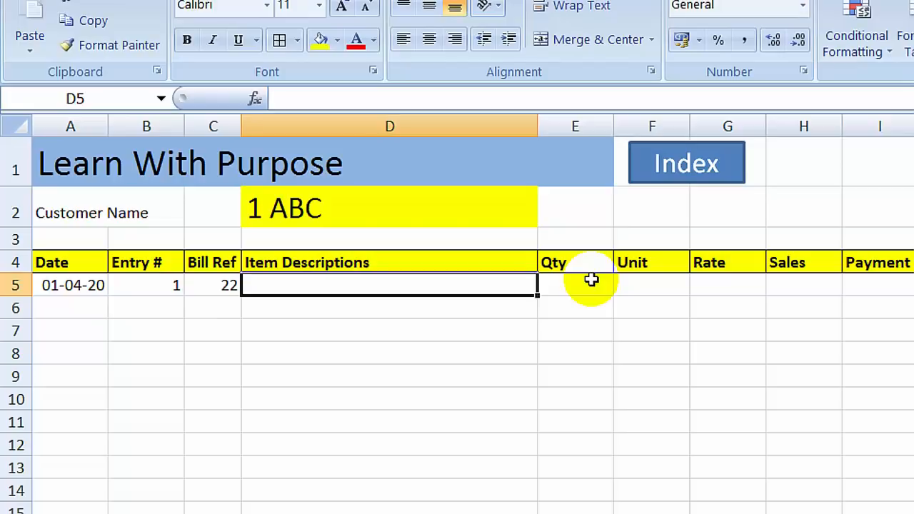
Enter item1 as the item description in D5 and a quantity of 2 in E5
type("item1")
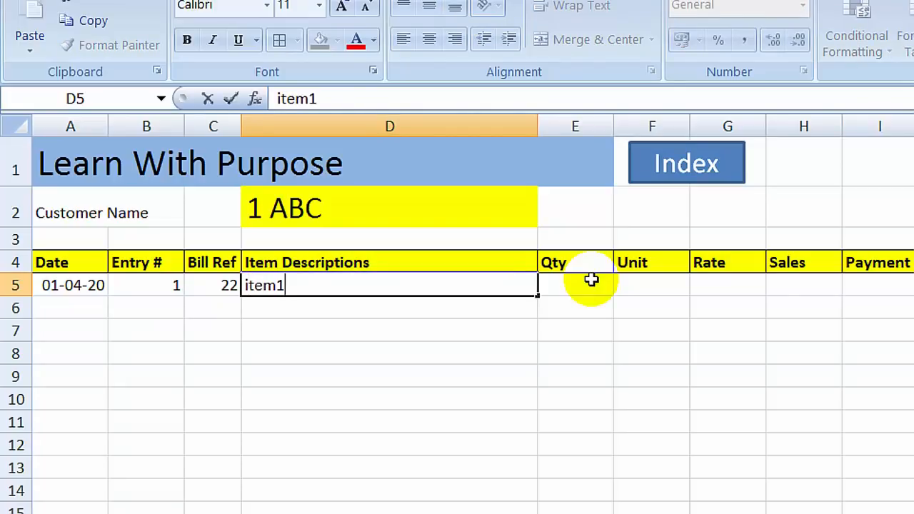
key("Return")
left_click(591, 280)
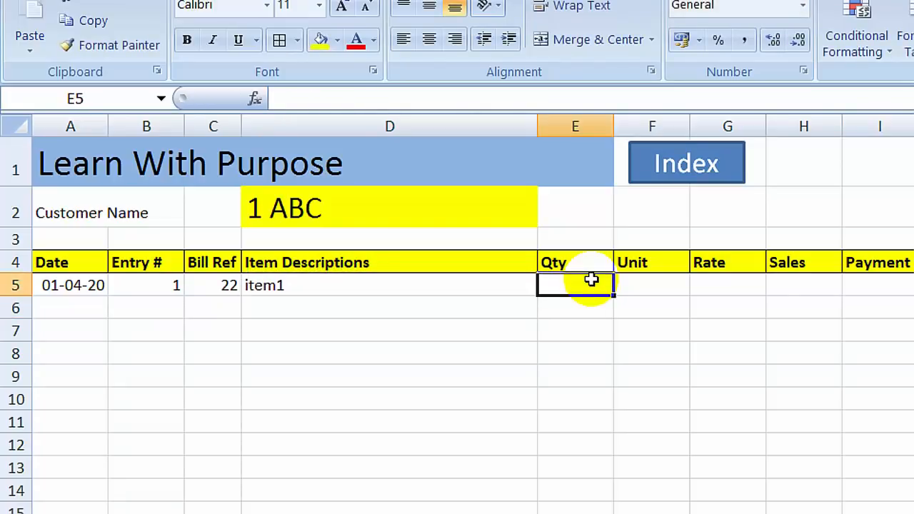
type("2")
key("Tab")
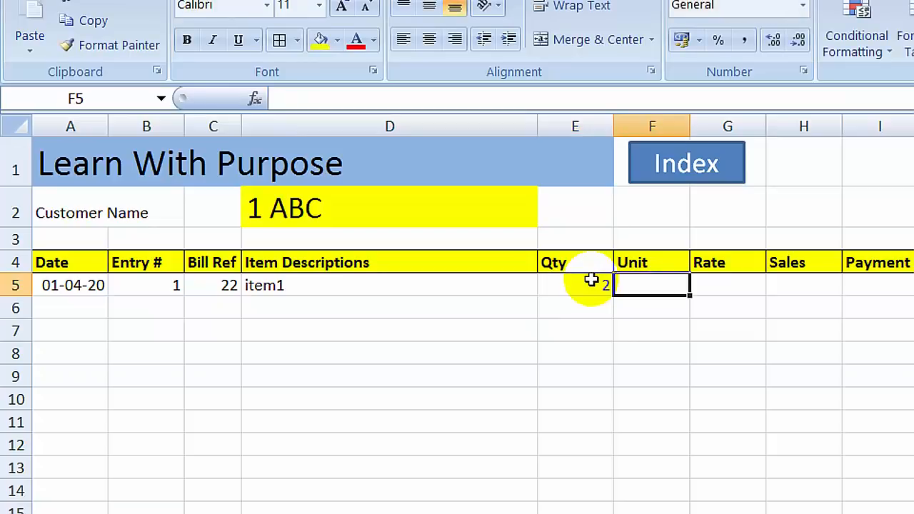
Enter Kg as the unit in F5 and 34 as the rate in G5
type("Kg")
key("Return")
key("Up")
key("Tab")
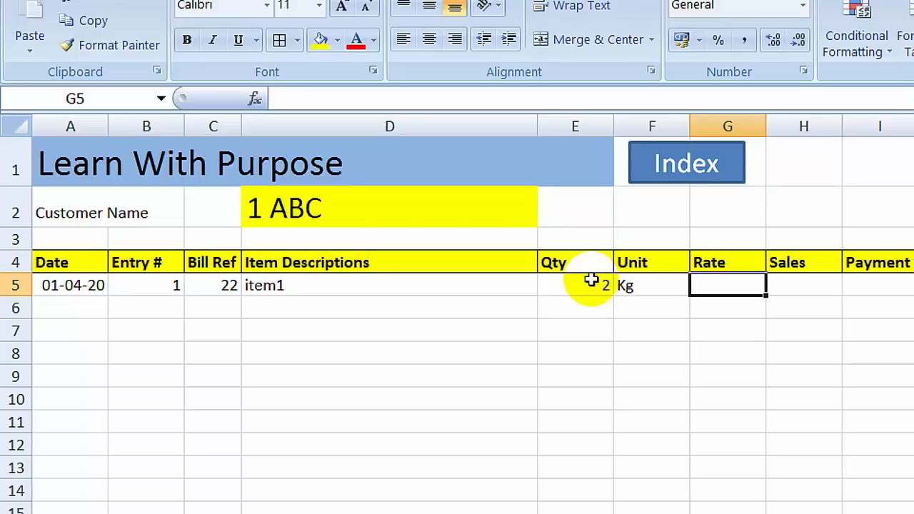
type("34")
key("Return")
key("Up")
key("Tab")
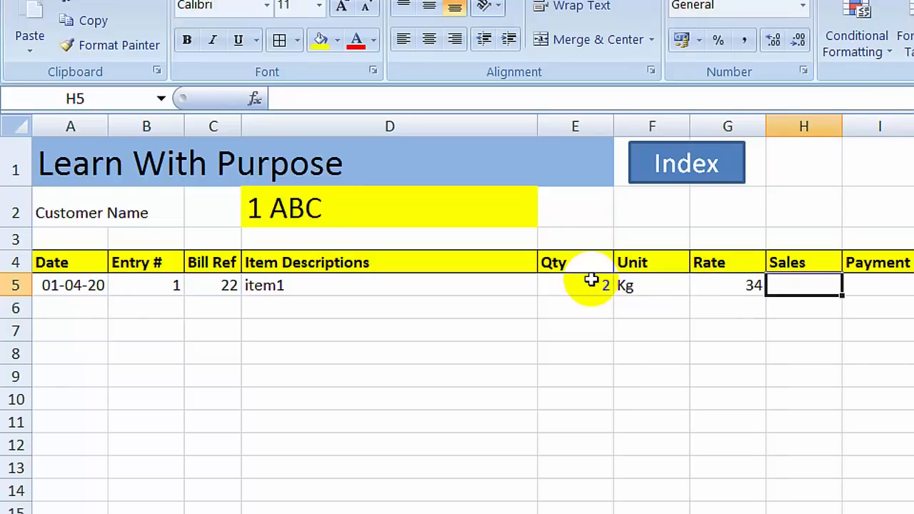
Calculate the Sales amount in H5 as rate times quantity with the formula =G5*E5
key("Down")
key("Up")
type("=")
key("Left")
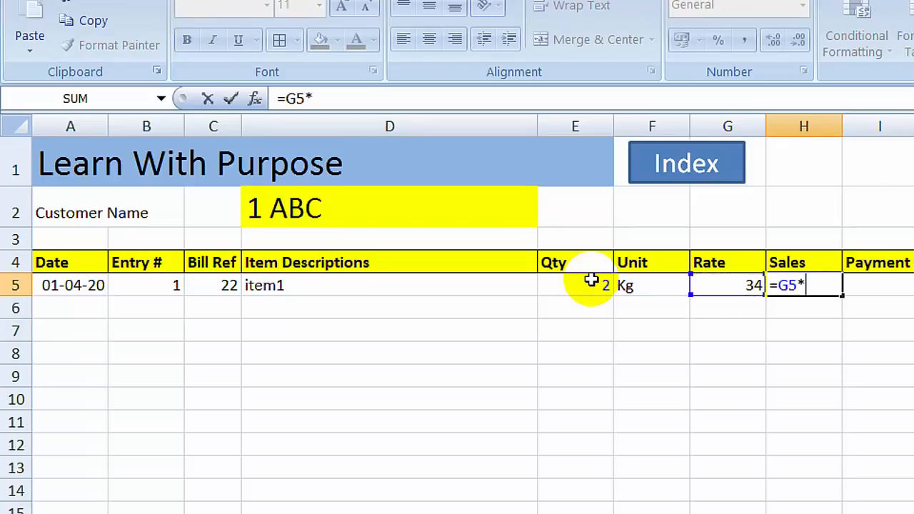
type("*")
key("Left")
key("Left")
key("Left")
key("Return")
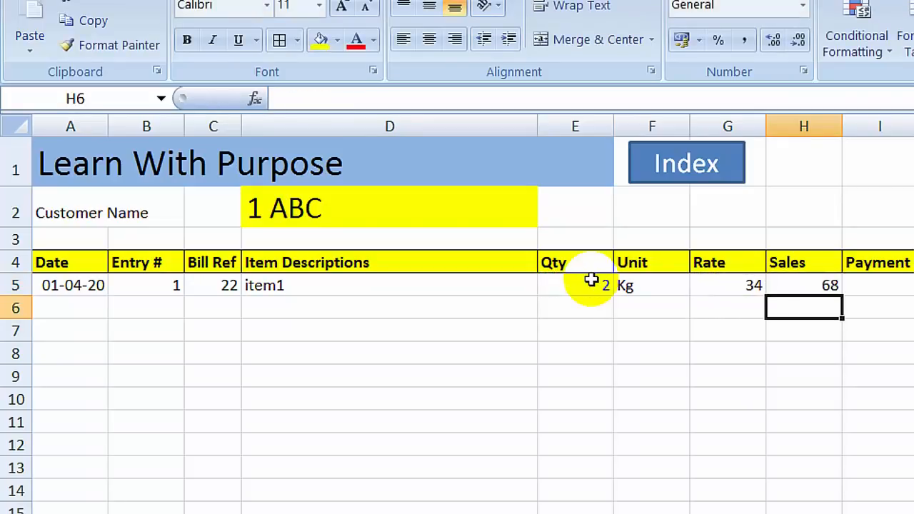
Format the Sales amount in H5 as bold Rs. accounting currency with one decimal place
key("Up")
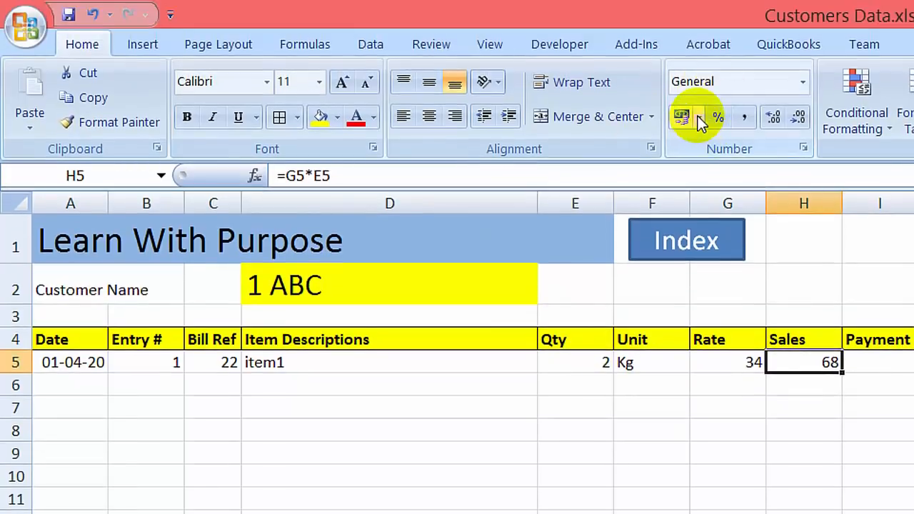
left_click(698, 40)
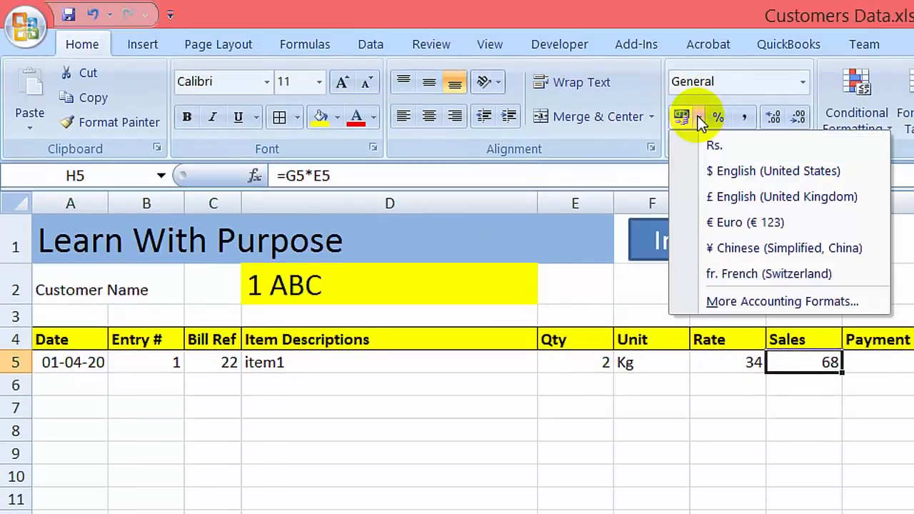
left_click(724, 142)
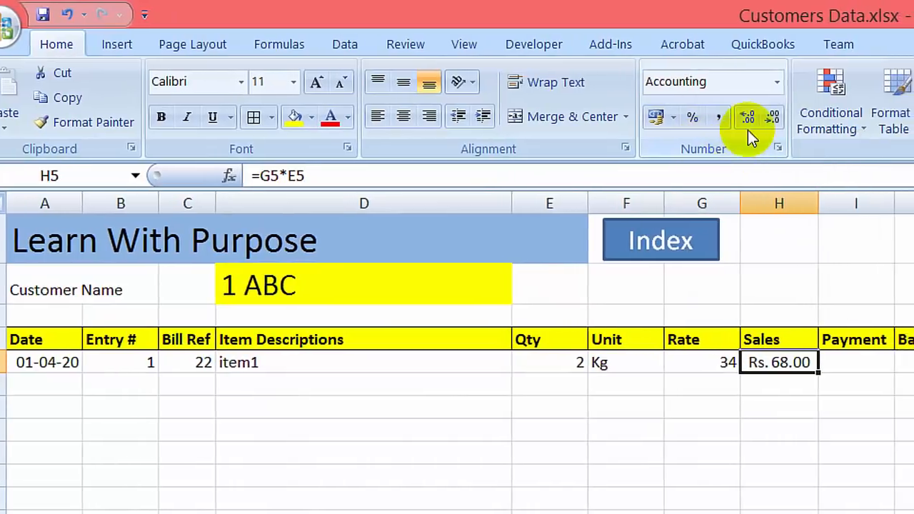
left_click(772, 116)
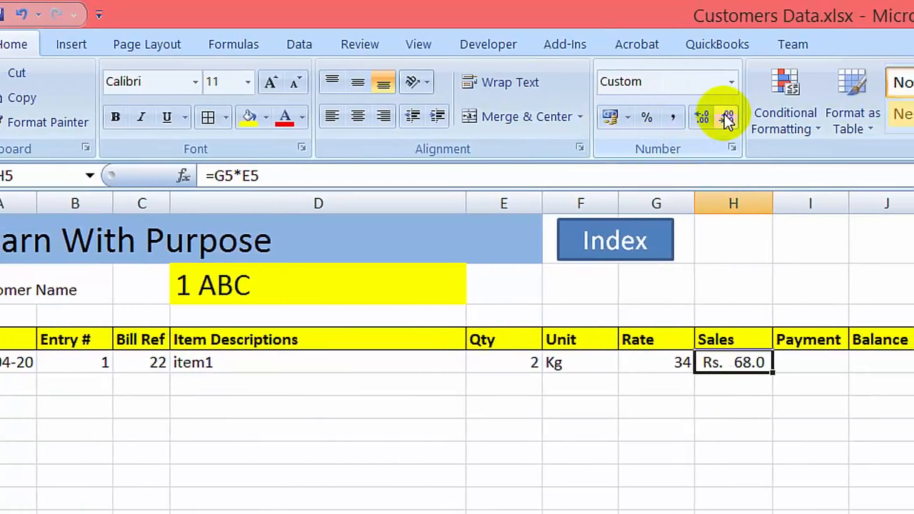
key("ctrl+b")
key("Right")
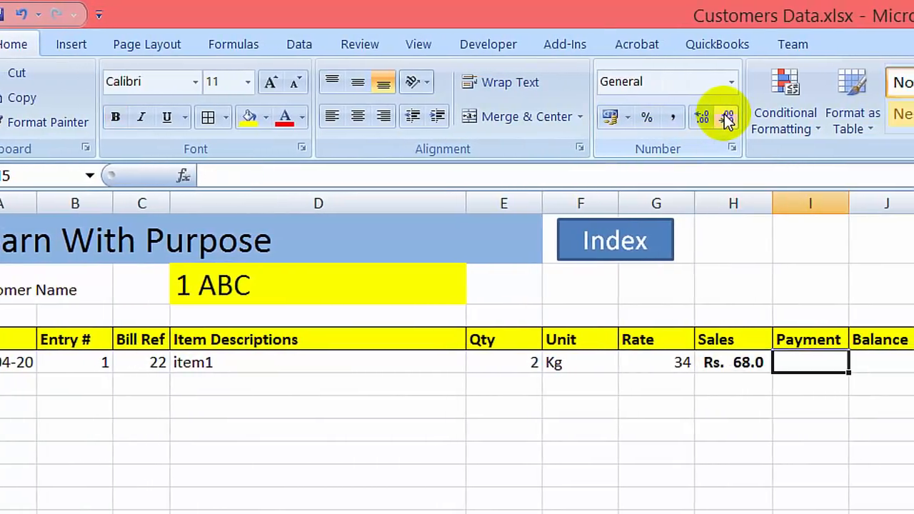
Copy H5 into the Payment cell I5 and clear the pasted contents, keeping only the currency formatting
key("Right")
key("Left")
key("Left")
key("ctrl+c")
key("Right")
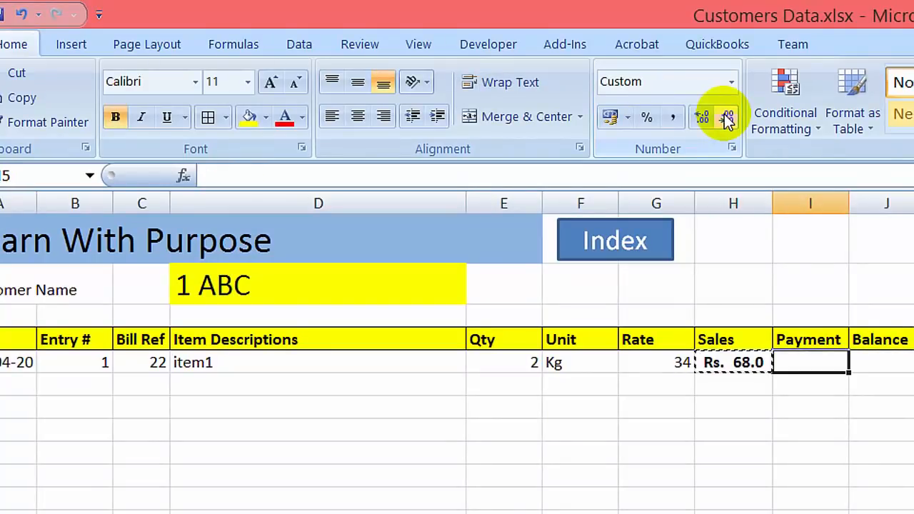
key("ctrl+v")
key("Delete")
key("Right")
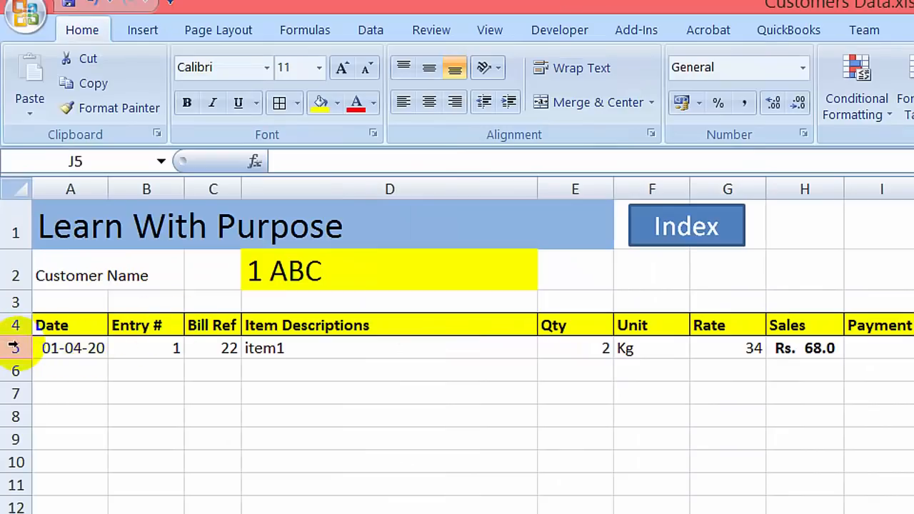
Insert a new row above the item1 entry and enter Opening Balance in its Item Descriptions cell D5
right_click(0, 362)
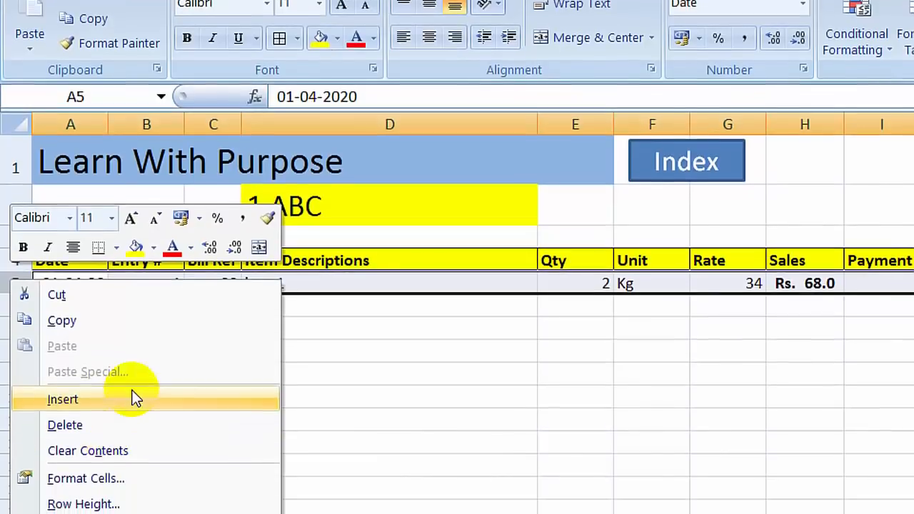
left_click(190, 464)
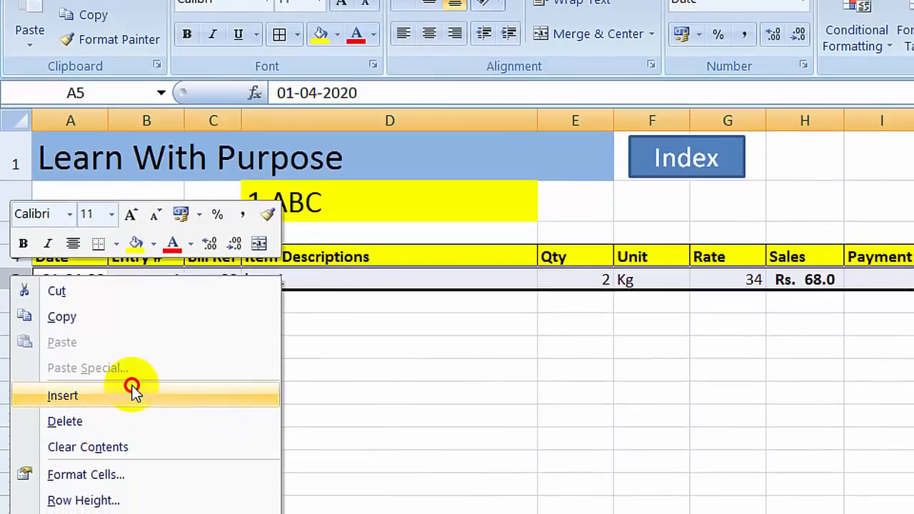
key("Left")
key("Right")
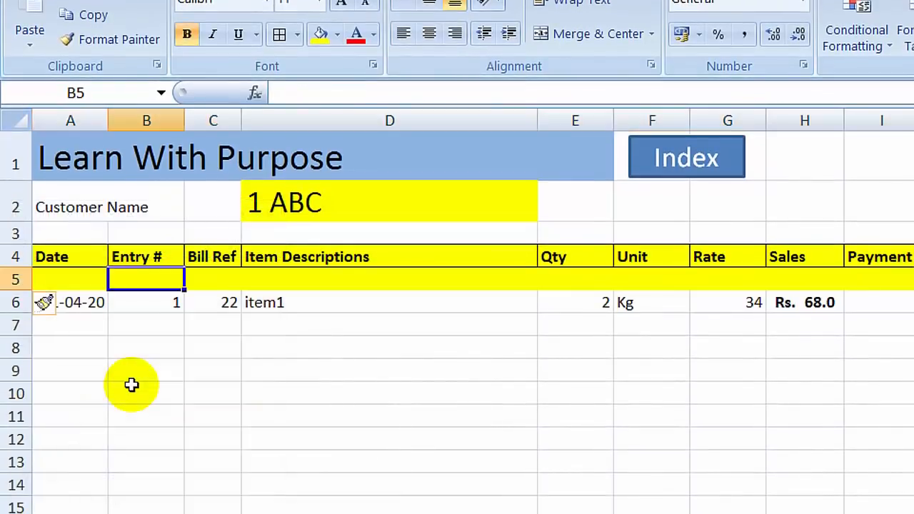
key("Right")
key("Right")
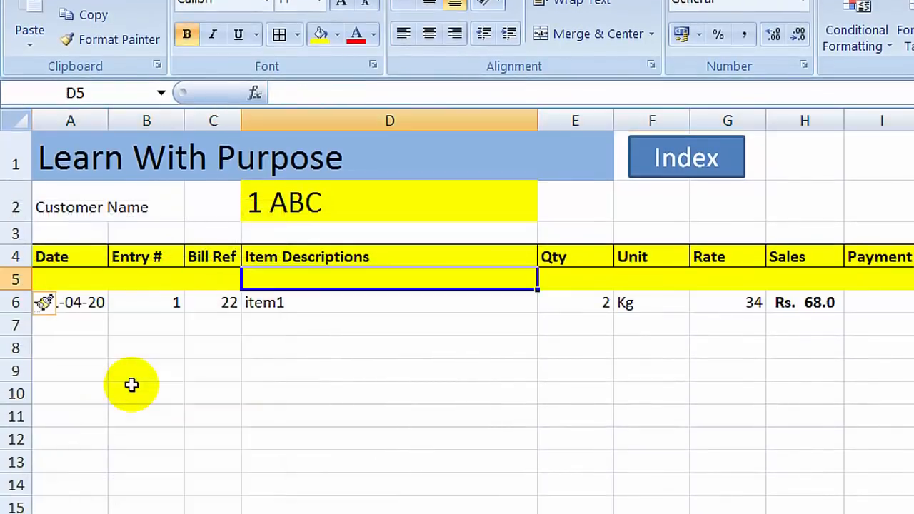
type("Opening")
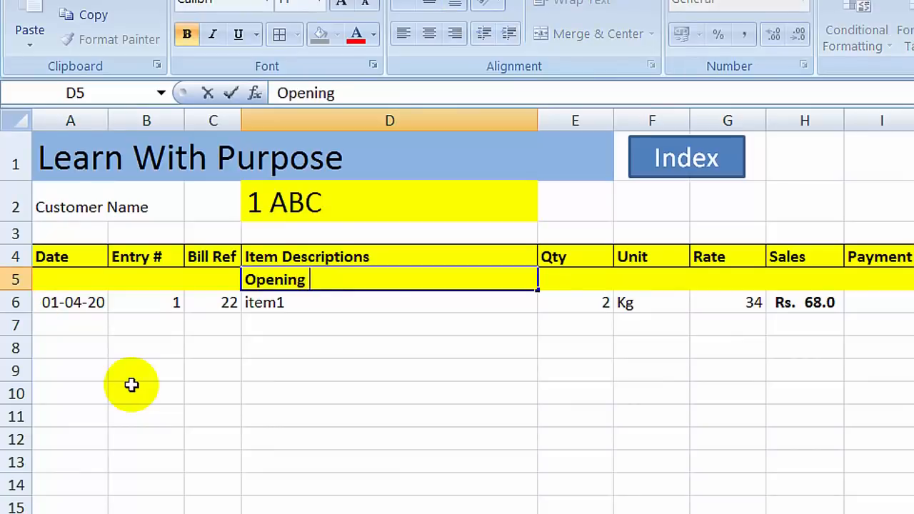
type(" Balance")
key("Return")
Enter 34 as the opening balance in cell J5 under the Balance heading
key("Up")
key("Right")
key("Right")
key("Right")
key("Right")
key("Right")
key("Right")
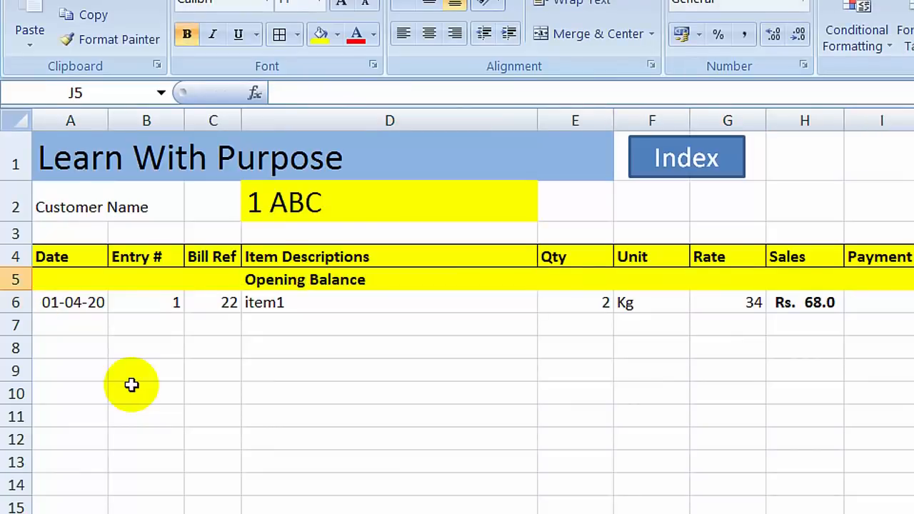
left_click(779, 322)
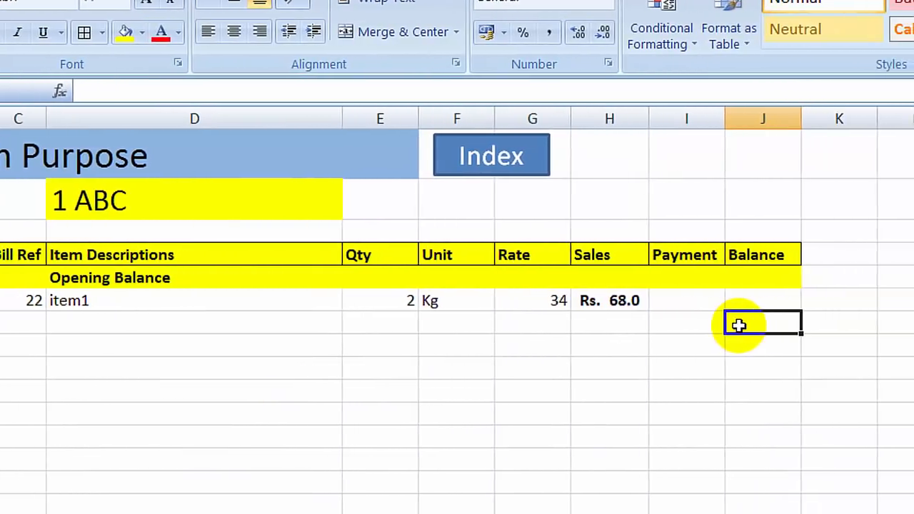
key("Up")
key("Up")
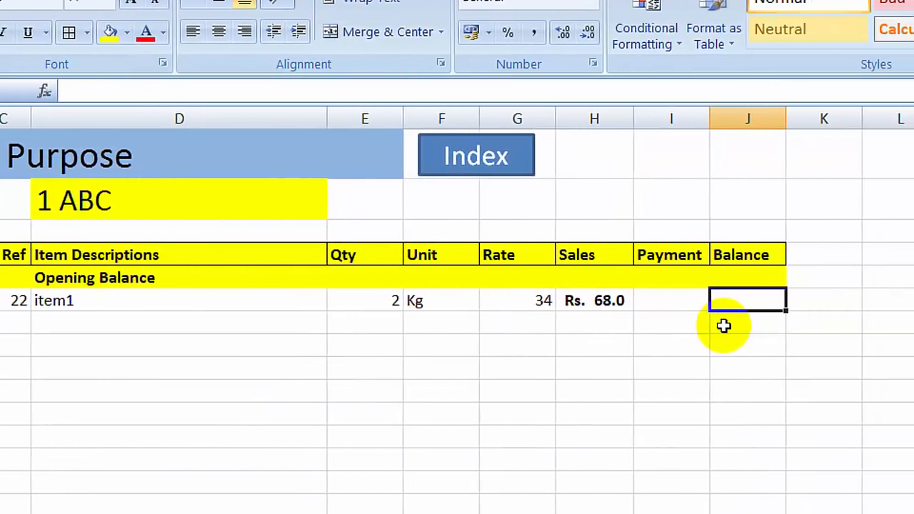
type("34")
key("ctrl+Return")
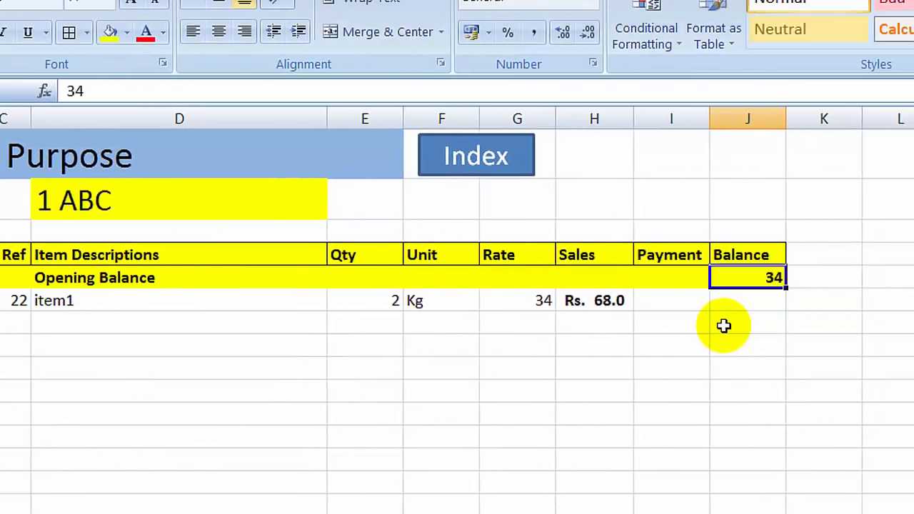
Format the opening balance in J5 as Rs. accounting currency with no decimal places
key("Down")
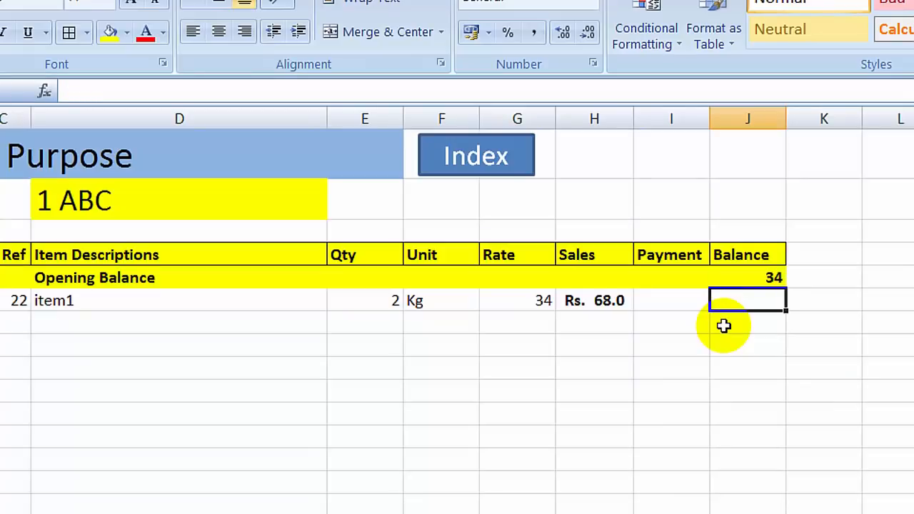
key("Up")
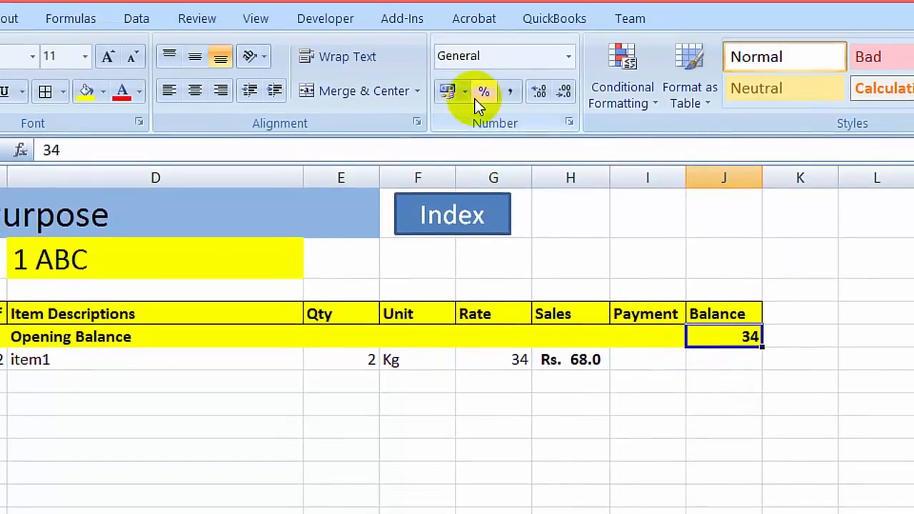
left_click(464, 91)
left_click(485, 122)
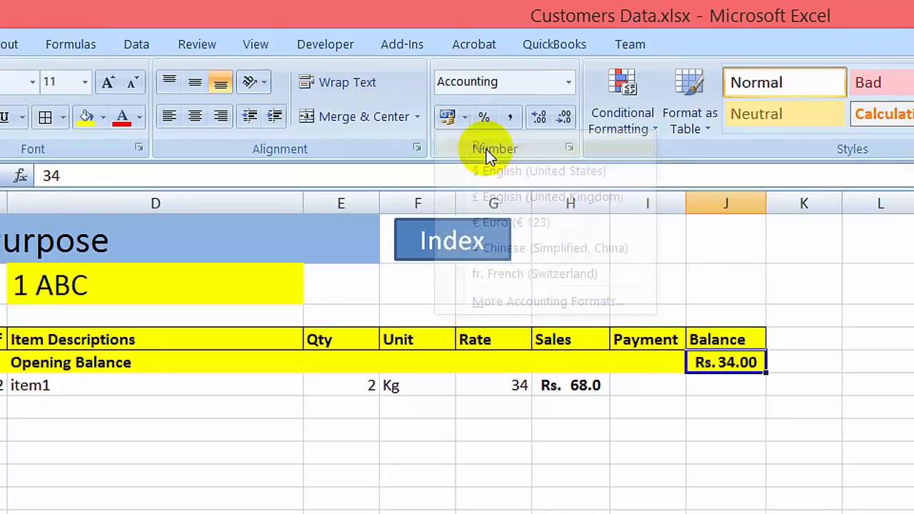
left_click(563, 114)
Enter the running balance formula =J5+H6-I6 in cell J6 for the item1 entry
key("Down")
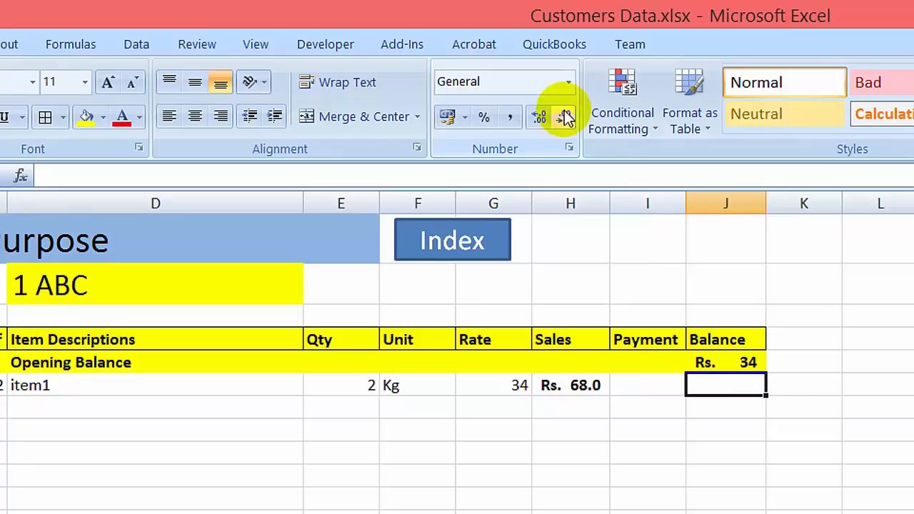
type("=")
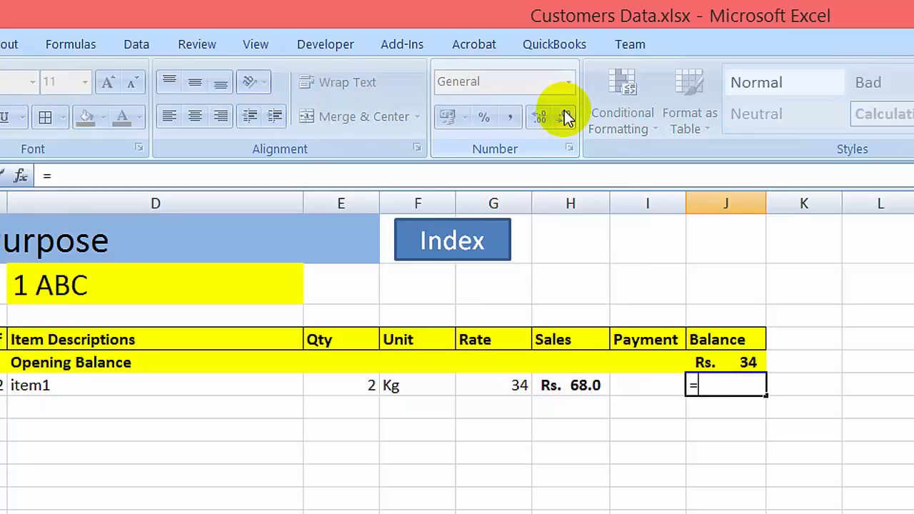
key("Up")
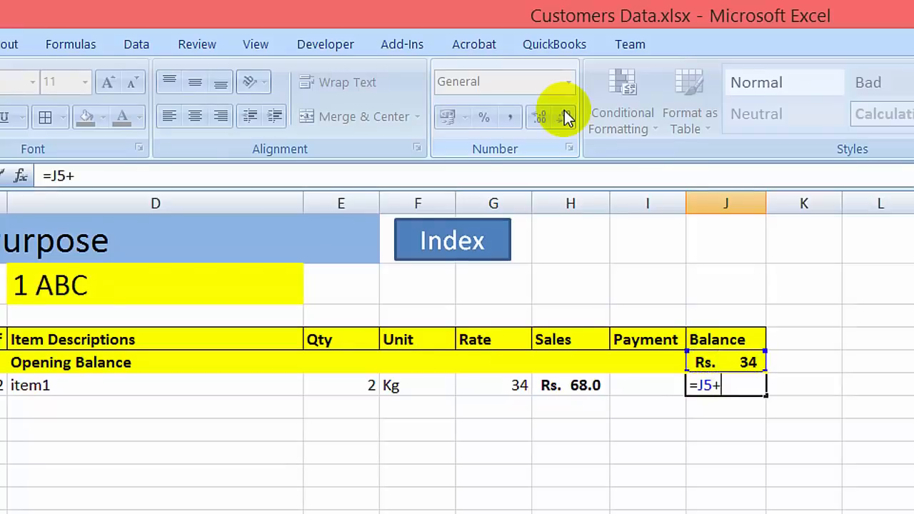
key("Left")
key("Left")
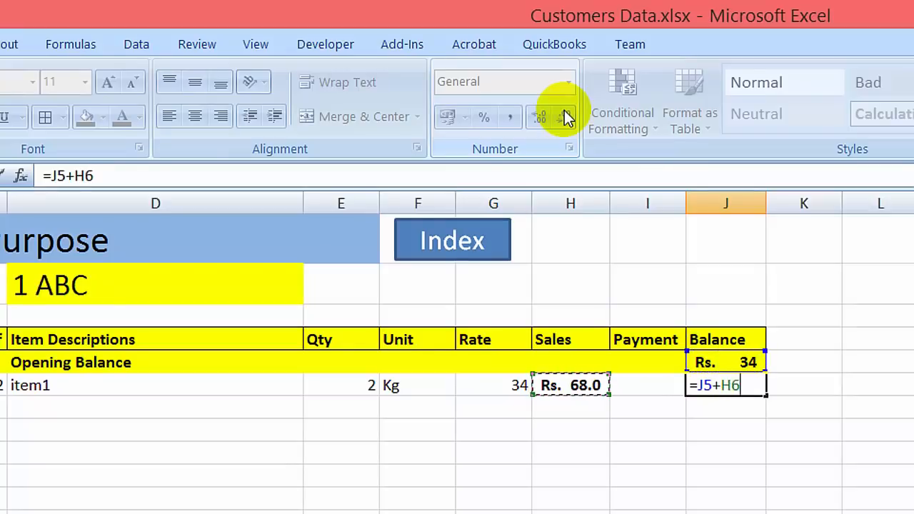
type("_")
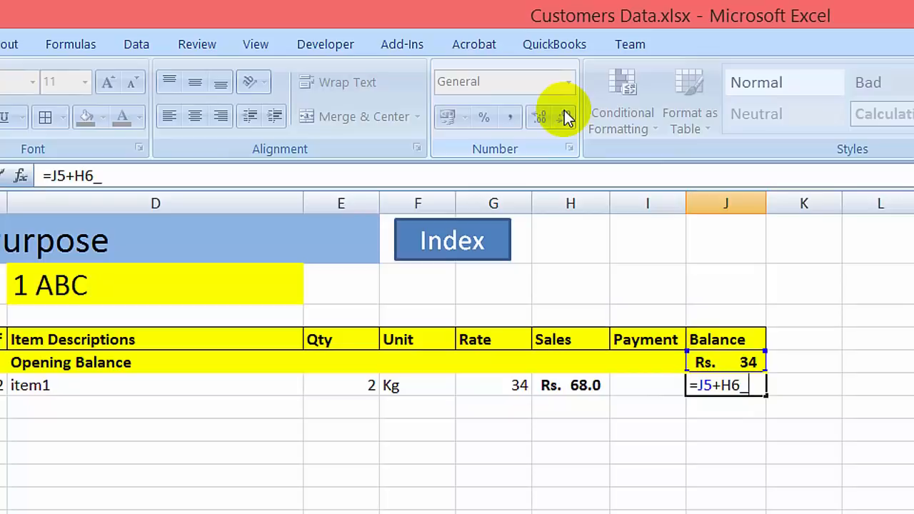
key("BackSpace")
type("-")
key("Left")
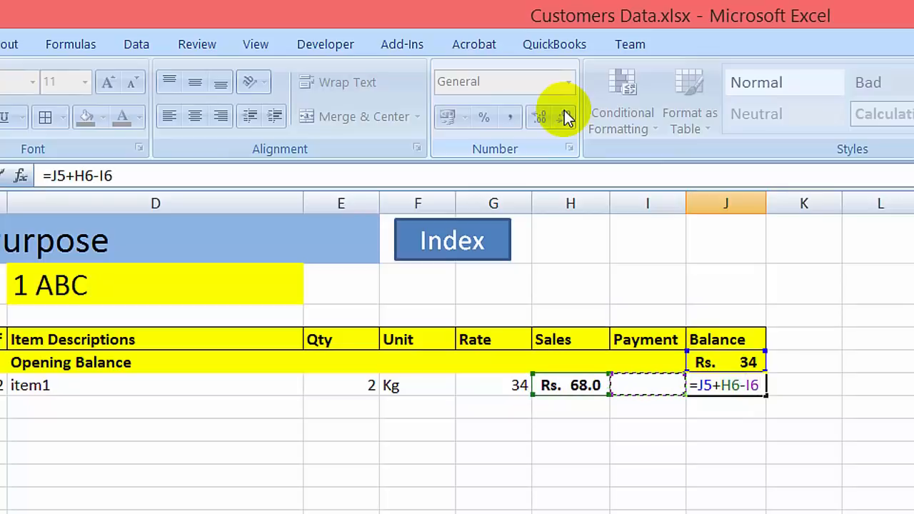
key("Return")
Fill the balance formula from J6 down through the empty rows of the Balance column
key("Up")
key("shift+Down")
key("shift+Down")
key("shift+Down")
key("shift+Down")
key("shift+Down")
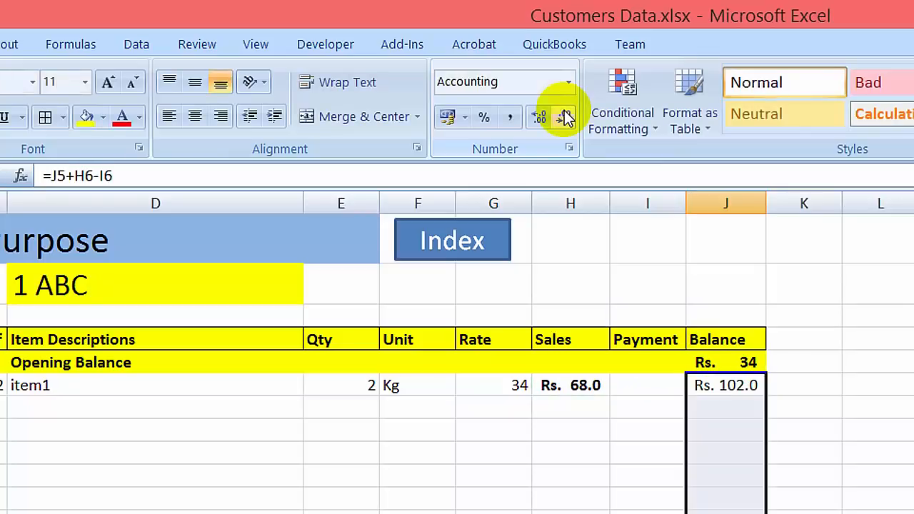
key("ctrl+d")
key("Down")
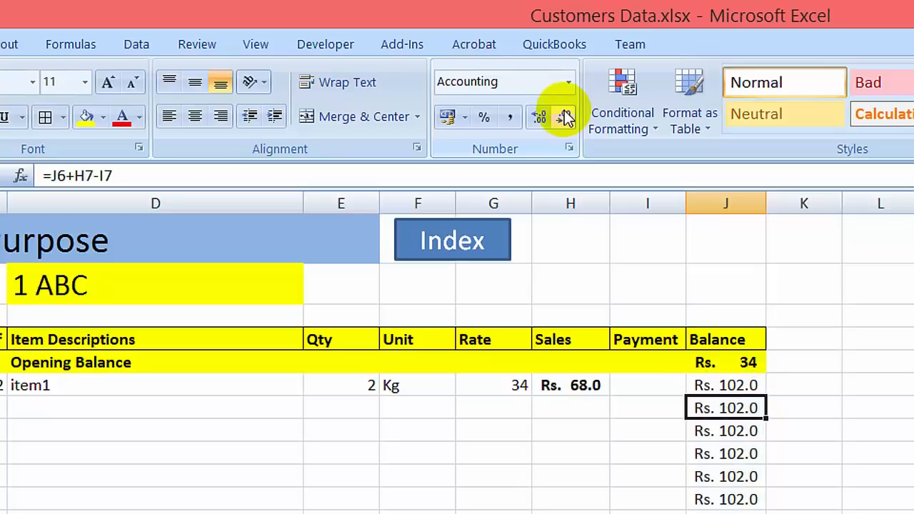
key("Up")
key("Down")
key("Up")
key("ctrl+c")
key("Down")
key("Up")
key("shift+Down")
key("shift+Down")
key("shift+Down")
key("shift+Down")
key("shift+Down")
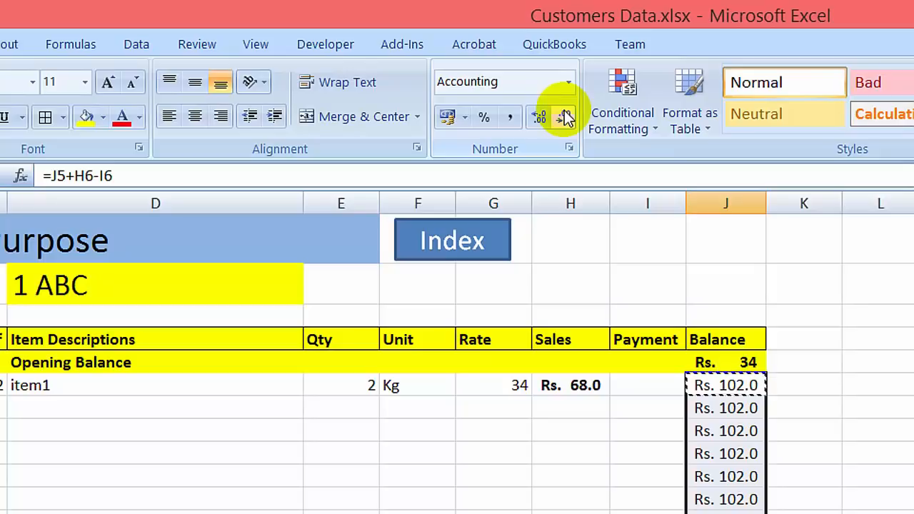
key("Escape")
key("Down")
key("Up")
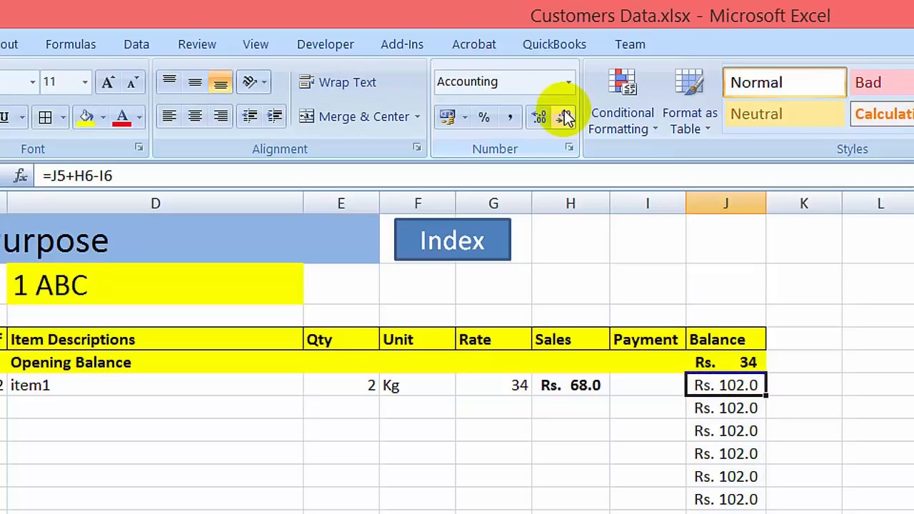
key("Down")
key("Up")
key("shift+Down")
key("shift+Down")
key("shift+Down")
key("shift+Down")
key("shift+Down")
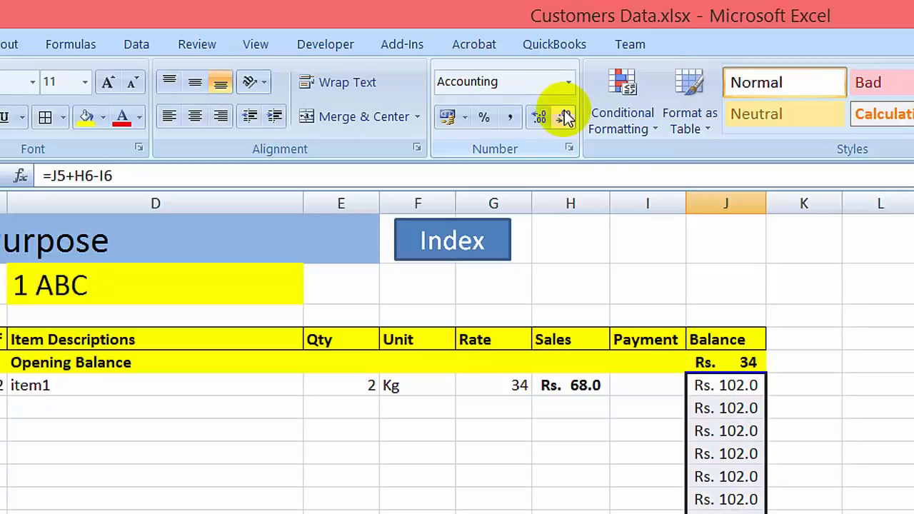
key("Down")
key("Up")
key("Up")
key("Up")
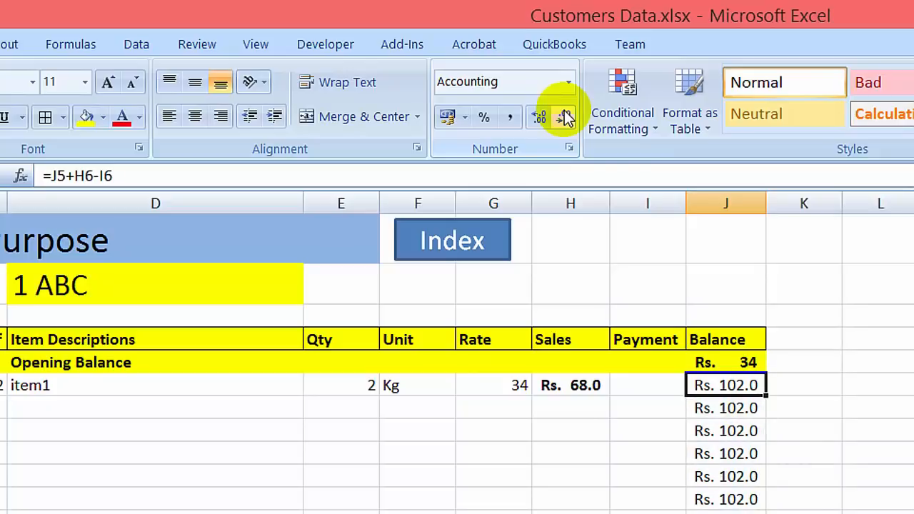
key("Down")
key("Down")
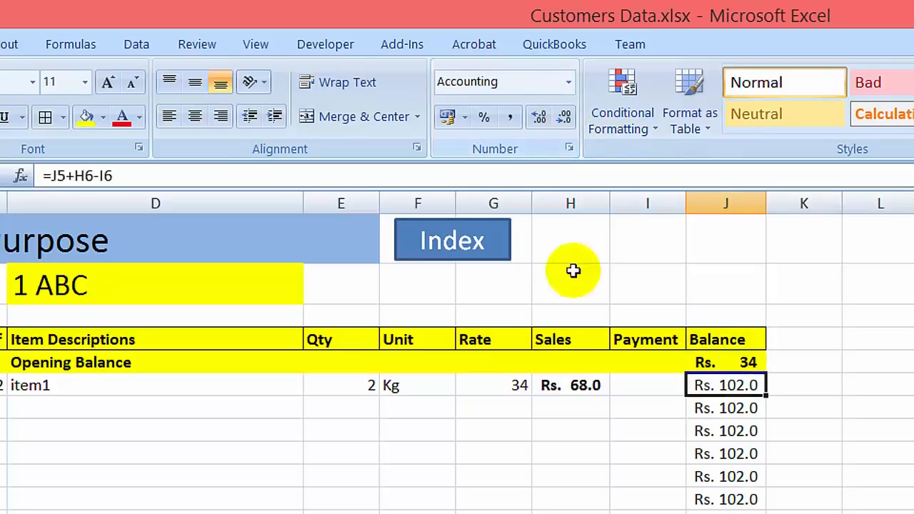
key("Up")
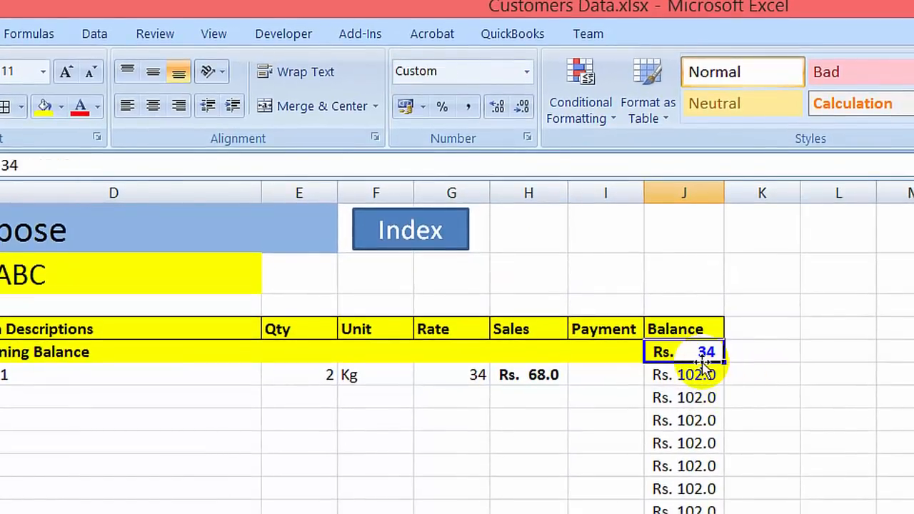
Fill the Balance formula cells from J6 downward with yellow
key("Down")
key("ctrl+shift+Down")
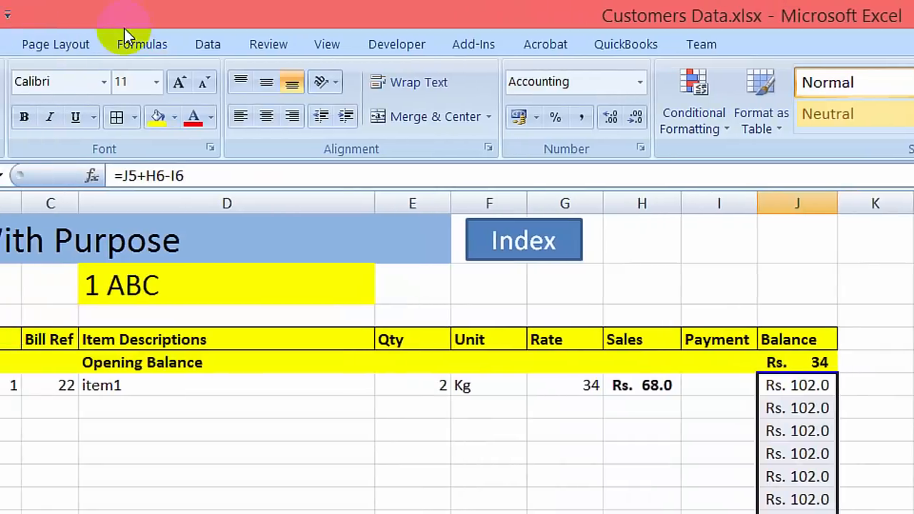
left_click(155, 117)
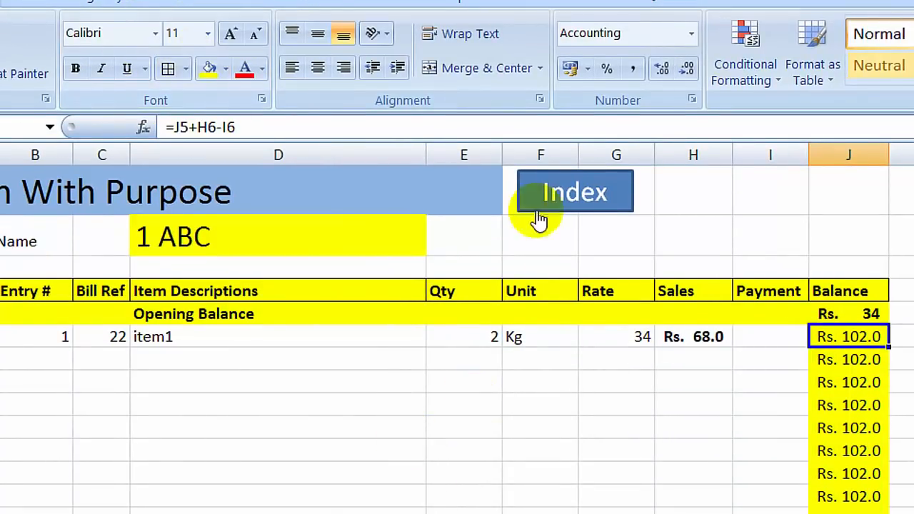
Enter the label Current Balance in cell H2 above the Sales heading and make it bold
left_click(559, 435)
key("Left")
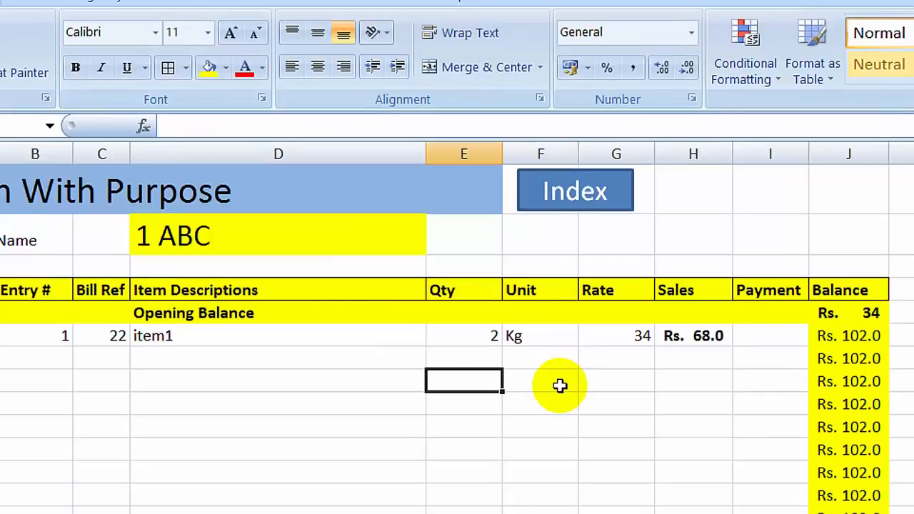
key("Right")
key("Up")
key("Up")
key("Right")
key("Right")
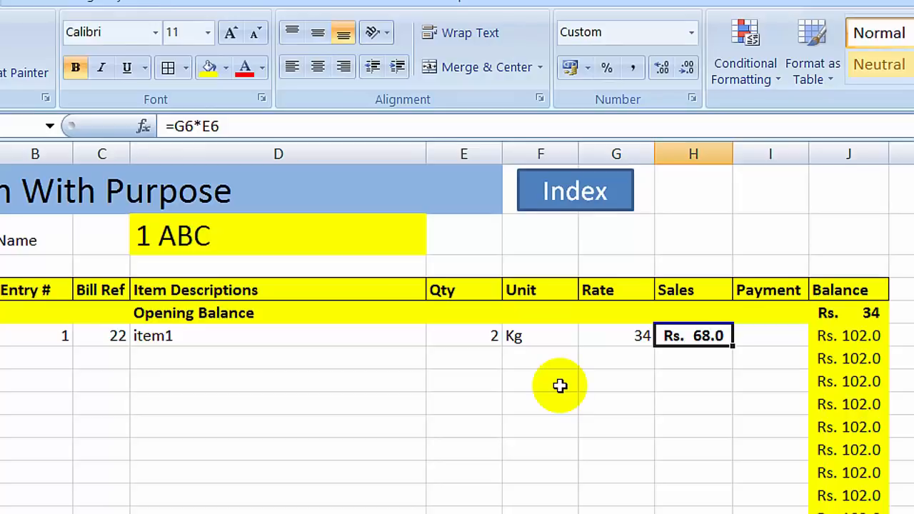
key("Up")
key("Up")
key("Up")
key("Up")
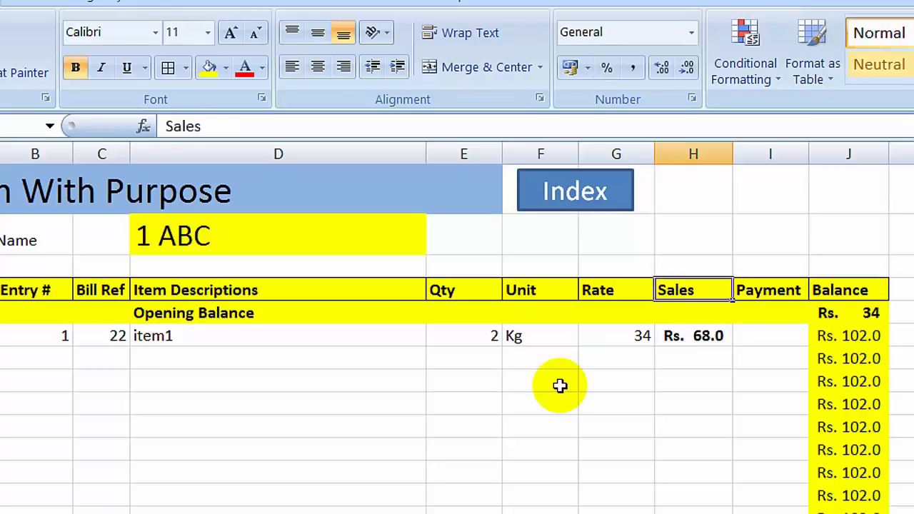
key("Left")
key("Right")
key("Left")
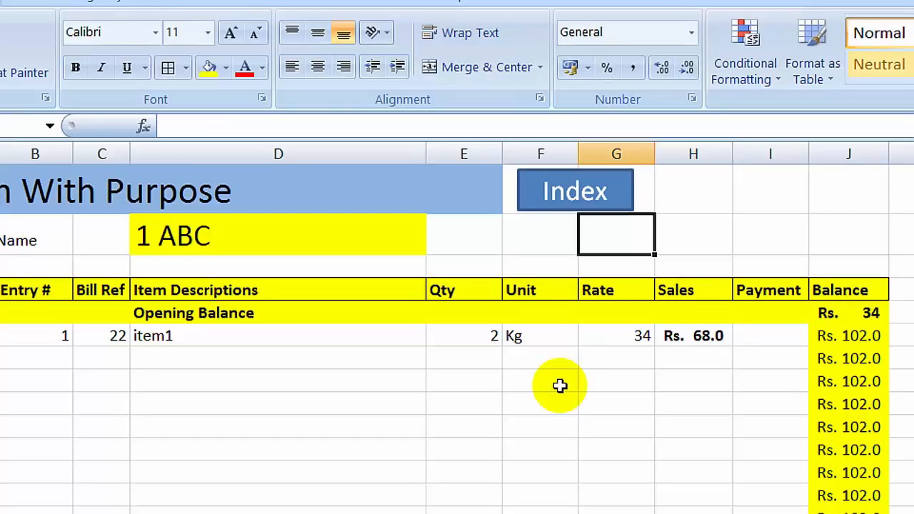
key("Right")
type("C")
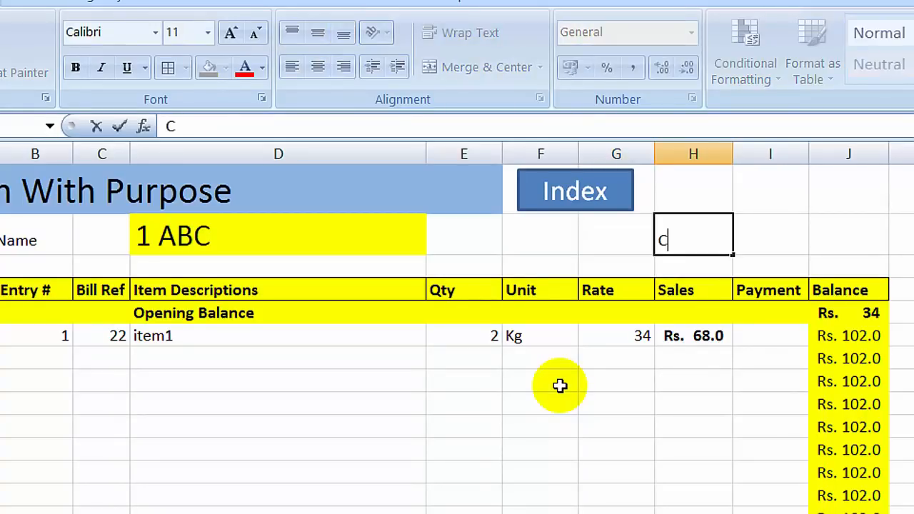
type("urrent Balance")
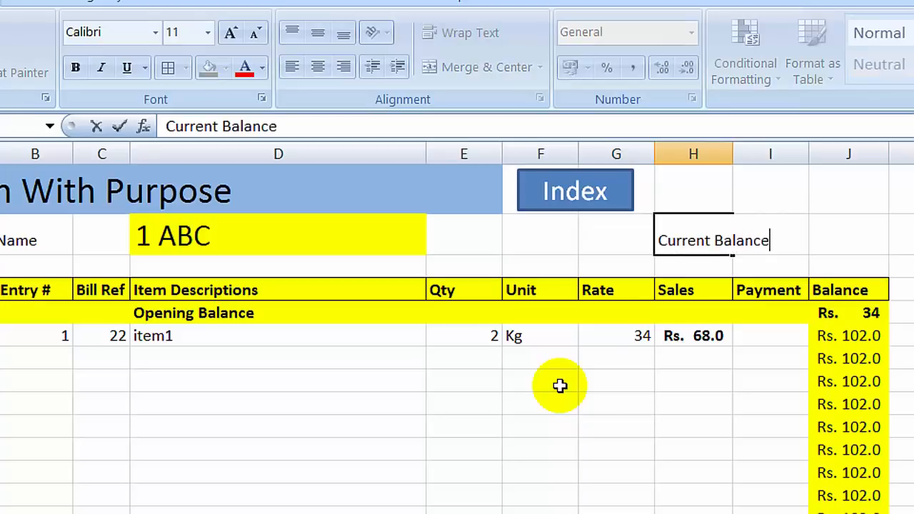
key("Return")
key("Up")
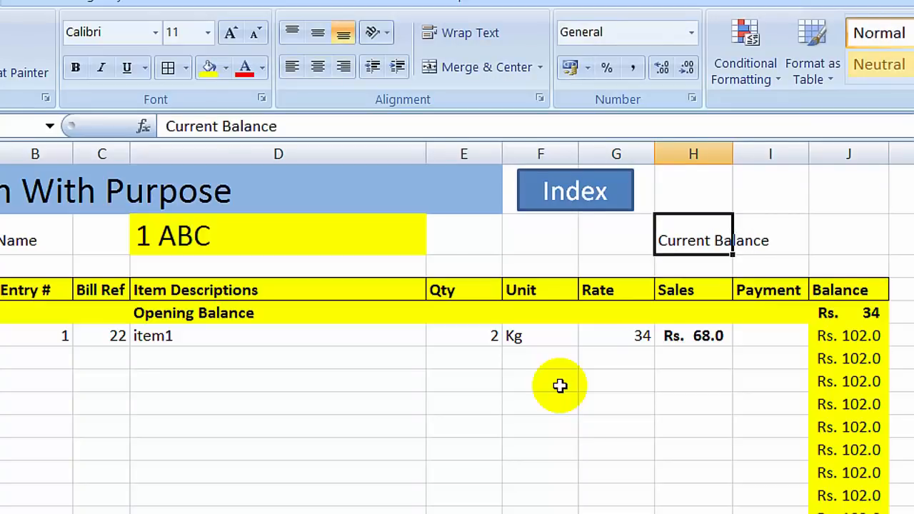
key("ctrl+b")
Start the Current Balance formula in cell J2 with a reference to the opening balance, =J5
key("Right")
key("Right")
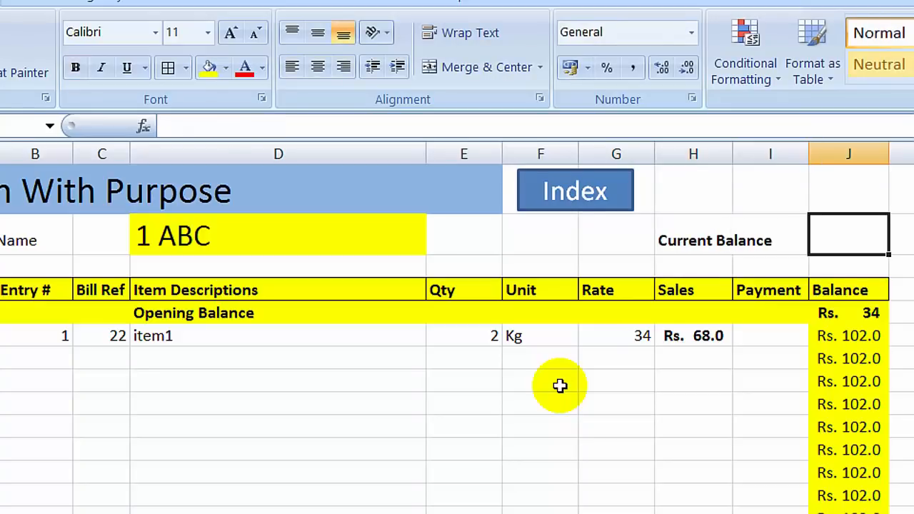
key("Down")
key("Down")
key("Down")
key("Down")
key("Up")
key("Up")
key("Up")
key("Up")
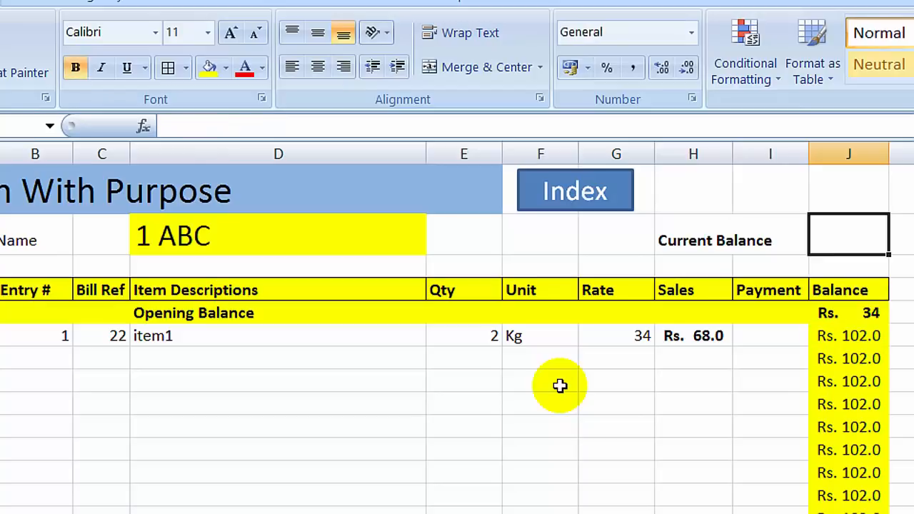
key("ctrl+b")
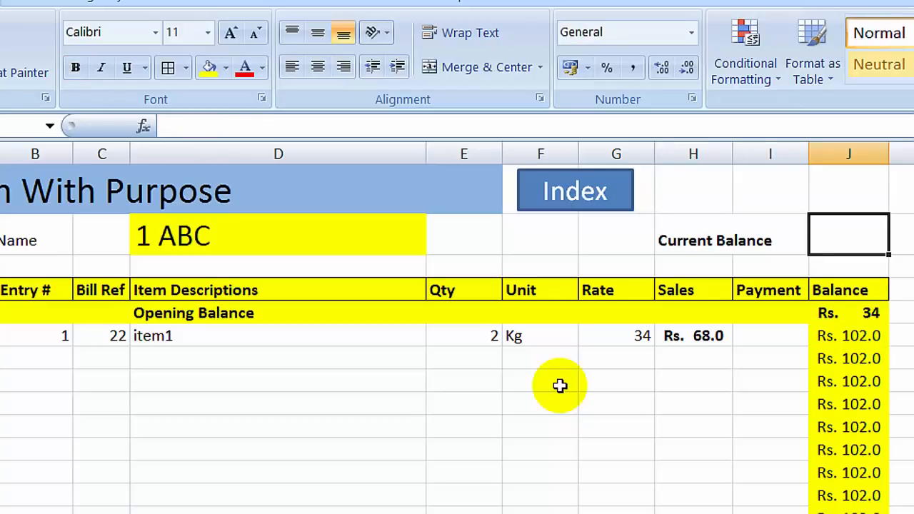
type("=")
key("Down")
key("Down")
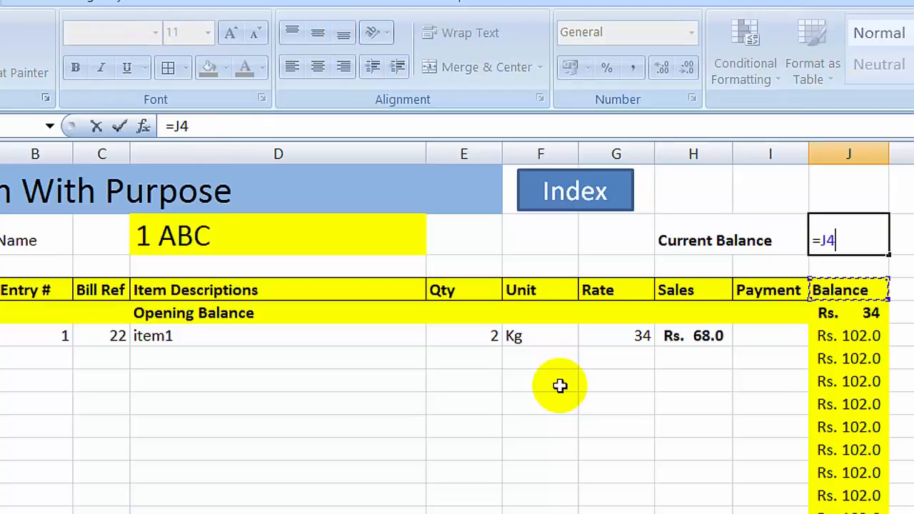
key("Down")
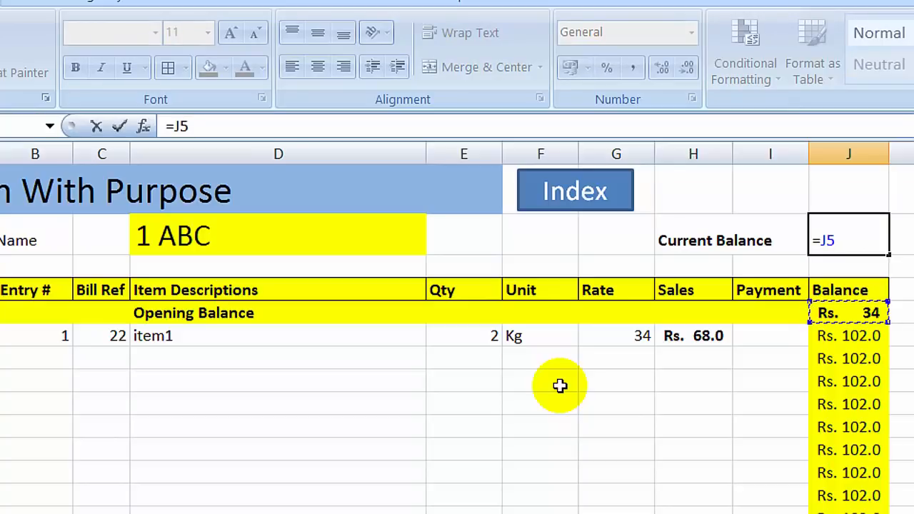
Extend the J2 formula with a sum of the Sales column entries, +SUM(H6:H130
type("+sumf")
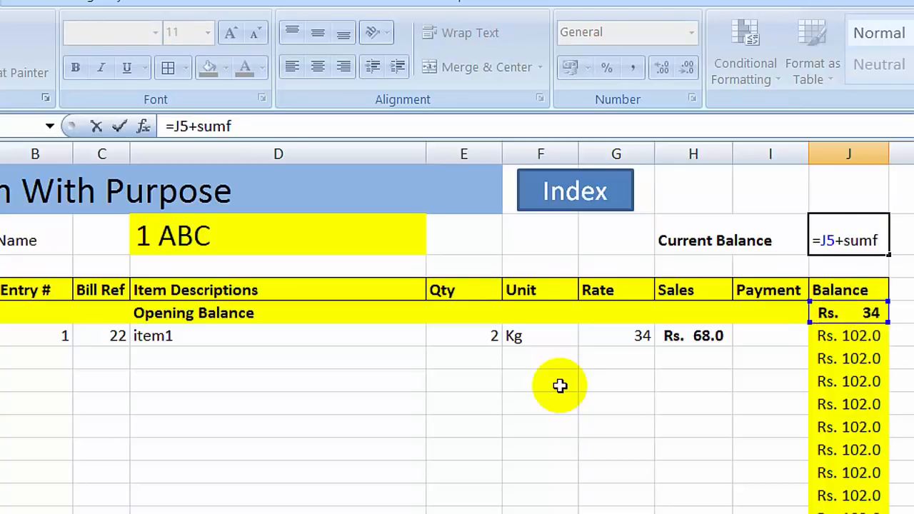
key("BackSpace")
type("(")
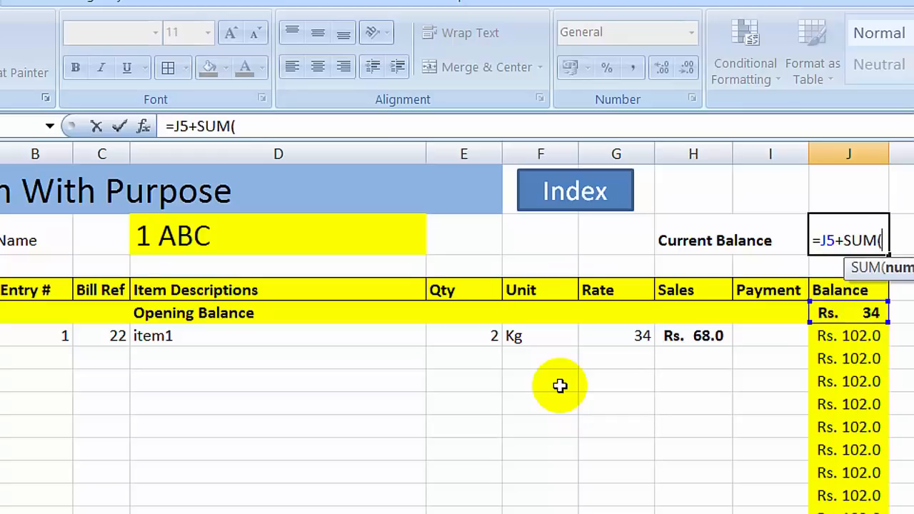
key("Left")
key("Left")
key("Left")
key("Down")
key("Down")
key("Down")
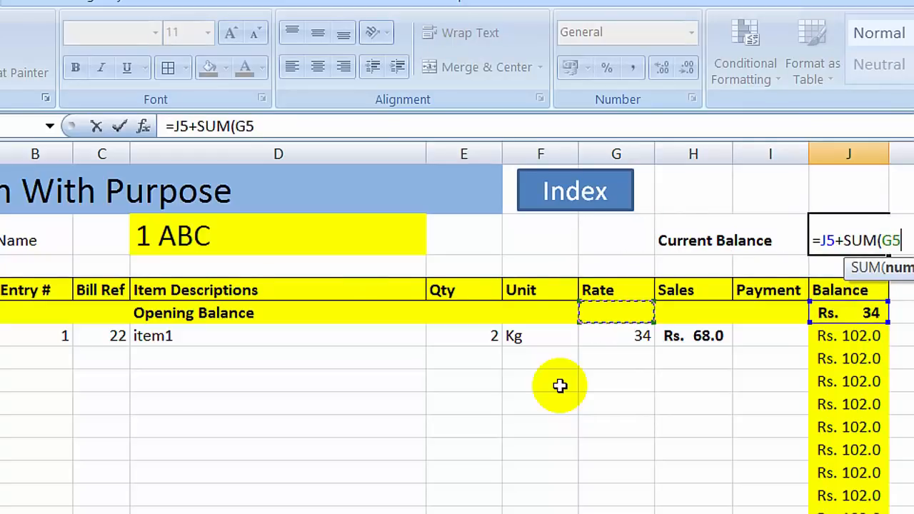
key("Down")
key("Right")
key("shift+Down")
key("shift+Down")
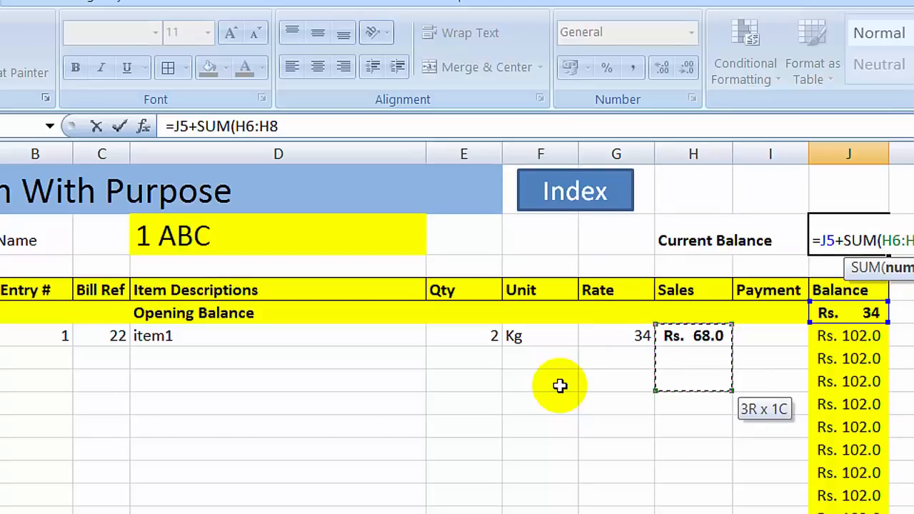
key("shift+Down")
key("shift+Down")
key("shift+Down")
key("shift+Down")
key("shift+Down")
key("shift+Down")
key("shift+Down")
key("shift+Down")
key("shift+Down")
key("shift+Down")
key("shift+Down")
key("shift+Down")
key("shift+Down")
key("shift+Down")
key("shift+Down")
key("shift+Down")
key("shift+Down")
key("shift+Down")
key("shift+Down")
key("shift+Down")
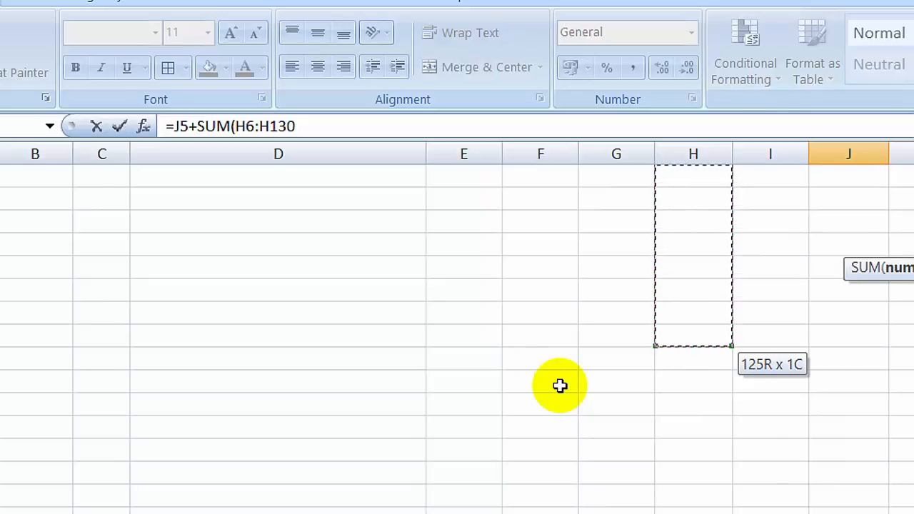
Append -SUM(I6:I130 for the Payment column and enter the formula in J2, accepting the proposed correction =J5+SUM(H6:H130-SUM(I6:I130))
type("-")
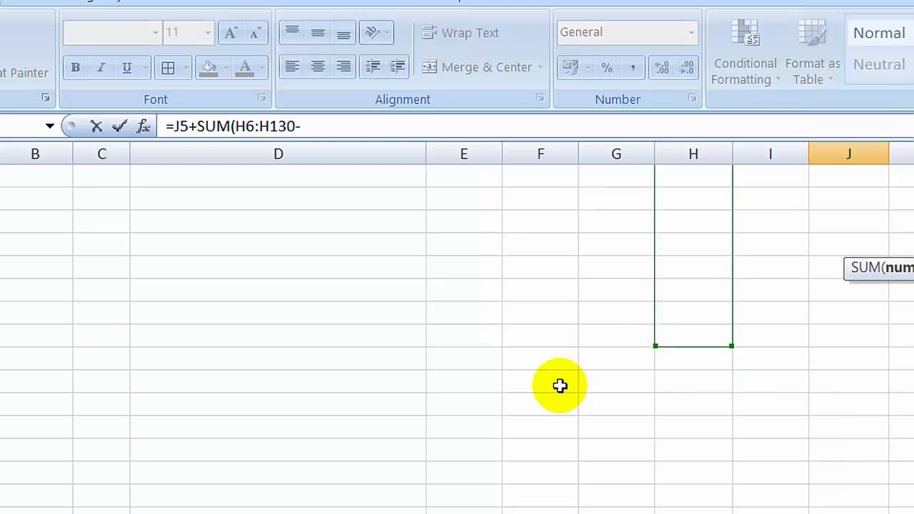
type("sum")
key("Tab")
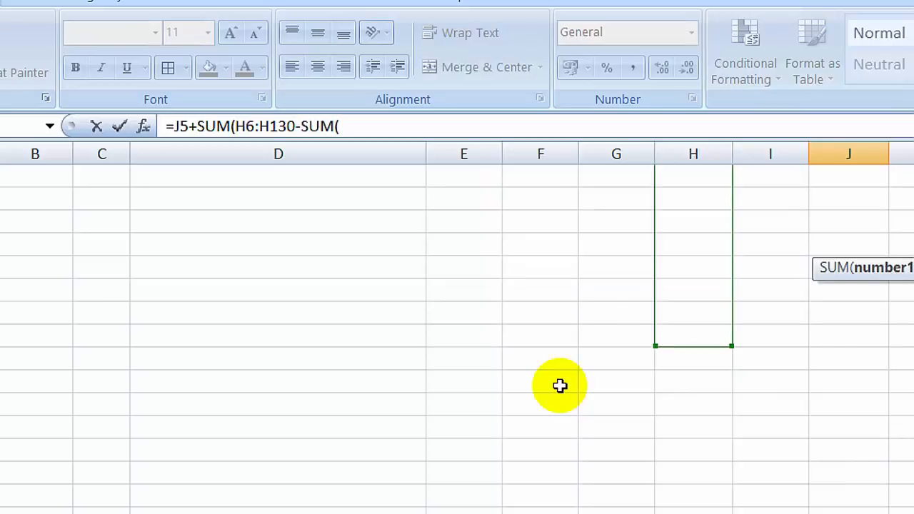
key("Down")
key("Up")
key("Down")
key("Down")
key("Down")
key("Left")
key("Down")
key("Down")
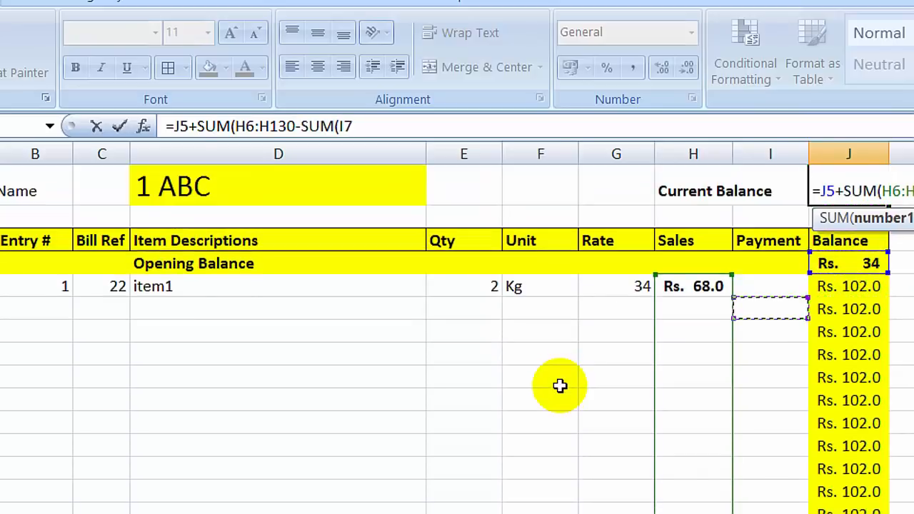
key("Up")
key("shift+Down")
key("shift+Down")
key("shift+Down")
key("shift+Down")
key("shift+Down")
key("shift+Down")
key("shift+Down")
key("shift+Down")
key("shift+Down")
key("shift+Down")
key("shift+Down")
key("shift+Down")
key("shift+Down")
key("shift+Down")
key("shift+Down")
key("shift+Down")
key("shift+Down")
key("shift+Down")
key("shift+Down")
key("shift+Down")
key("shift+Down")
key("shift+Down")
key("shift+Down")
key("shift+Down")
key("shift+Down")
key("shift+Down")
key("shift+Down")
key("shift+Down")
key("shift+Down")
key("shift+Down")
key("shift+Down")
key("shift+Down")
key("shift+Down")
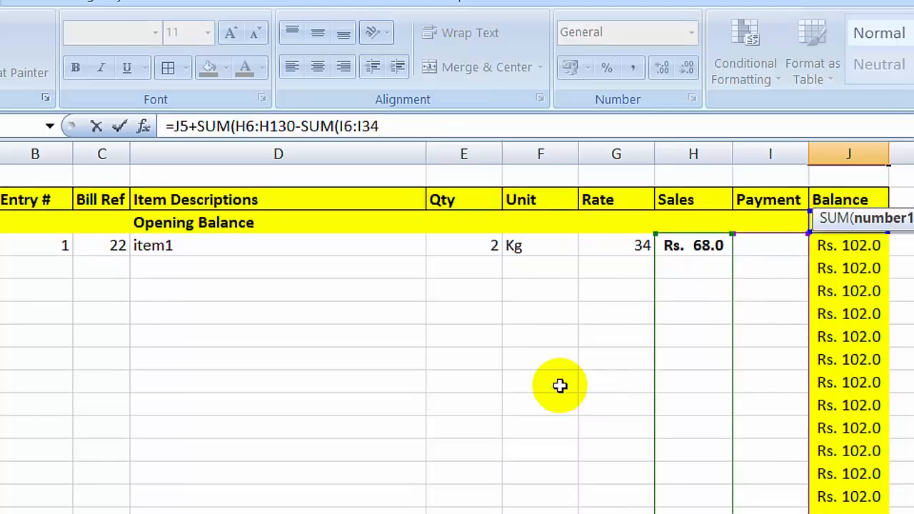
key("shift+Down")
key("shift+Down")
key("shift+Down")
key("shift+Down")
key("shift+Down")
key("shift+Down")
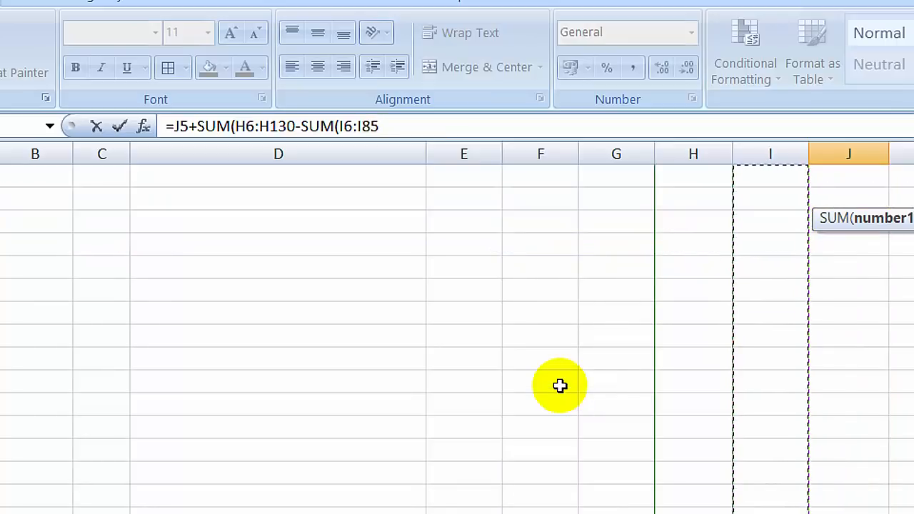
key("shift+Down")
key("shift+Down")
key("shift+Down")
key("shift+Down")
key("shift+Down")
key("shift+Down")
key("shift+Down")
key("shift+Down")
key("shift+Down")
key("shift+Down")
key("shift+Down")
key("shift+Down")
key("shift+Down")
key("shift+Down")
key("shift+Down")
key("shift+Down")
key("shift+Down")
key("shift+Down")
key("shift+Down")
key("shift+Down")
key("shift+Up")
key("shift+Up")
key("shift+Up")
key("shift+Up")
key("shift+Up")
key("shift+Up")
key("shift+Up")
key("shift+Up")
key("shift+Up")
key("shift+Up")
key("shift+Up")
key("shift+Up")
key("shift+Up")
key("shift+Up")
key("shift+Up")
key("shift+Up")
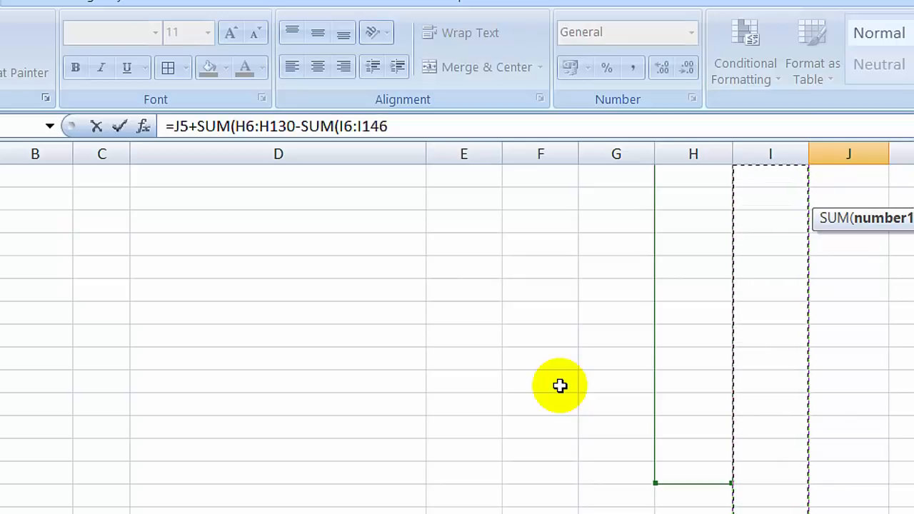
key("shift+Up")
key("shift+Up")
key("shift+Down")
key("Return")
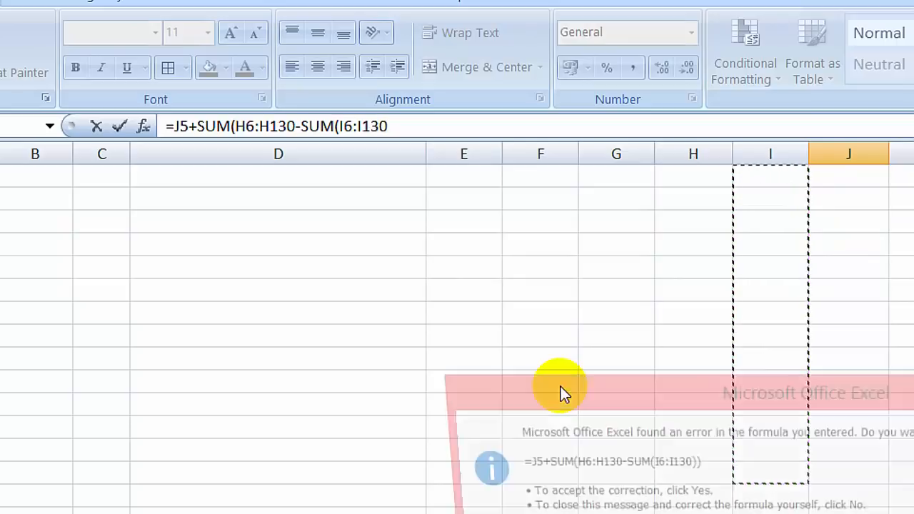
key("Return")
key("Up")
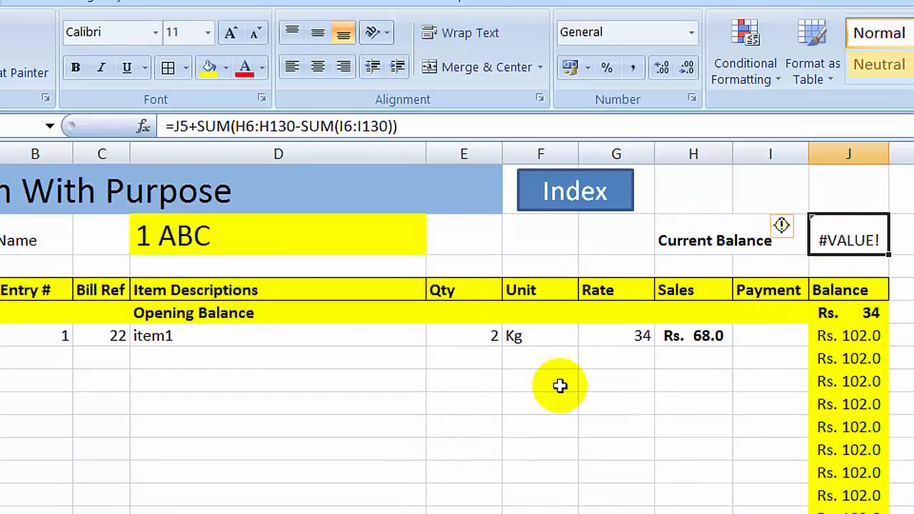
Correct the Current Balance formula in J2 to =J5+(SUM(H6:H130)-SUM(I6:I130))
key("F2")
key("Left")
key("Left")
key("Left")
key("Left")
key("Left")
key("Left")
key("Left")
key("Left")
key("Left")
key("Left")
key("Left")
key("Left")
key("Left")
key("Left")
key("Left")
key("Left")
key("Left")
key("Left")
key("Left")
key("Left")
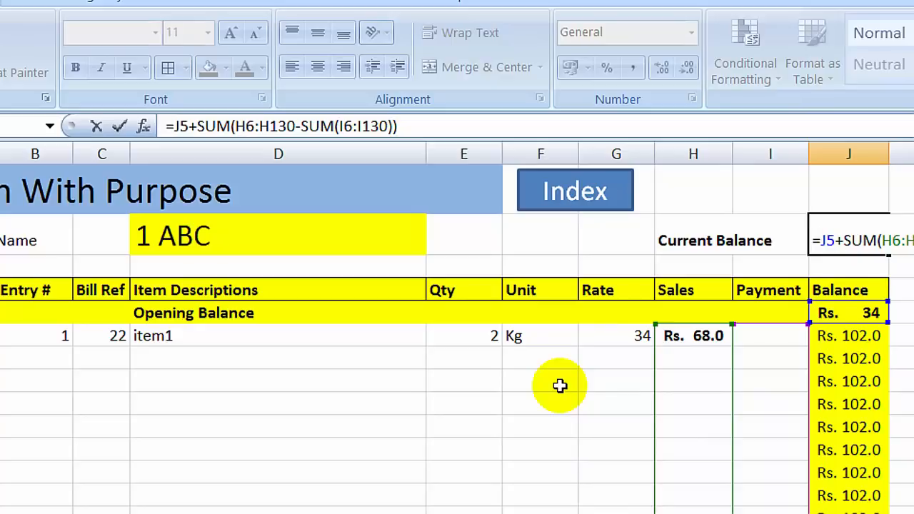
key("Right")
key("Right")
key("Right")
key("Right")
key("Right")
key("Left")
type("(")
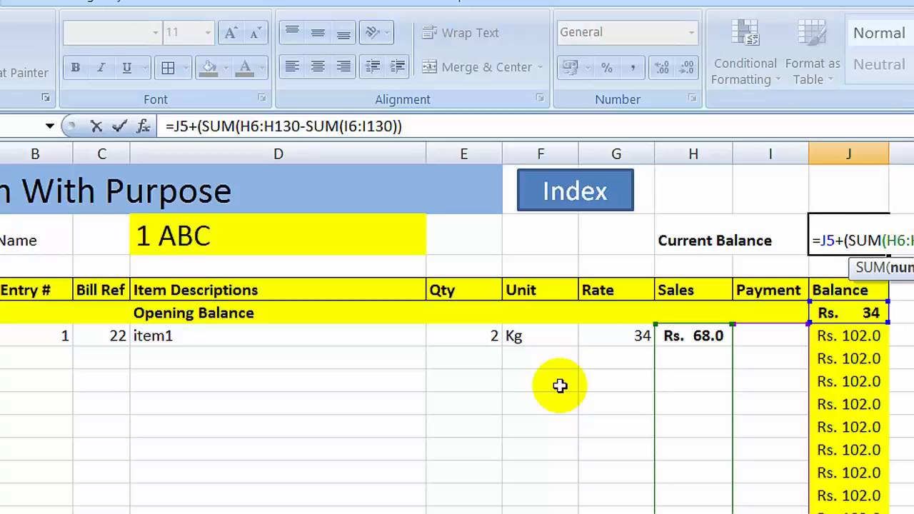
type(")")
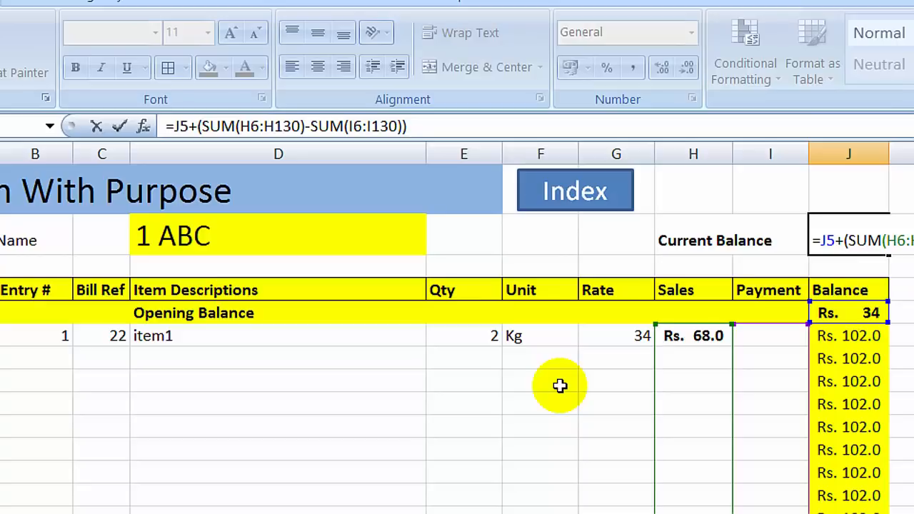
key("Return")
Inspect the running Balance formulas down column J below the opening balance
key("Up")
key("Down")
key("Down")
key("Down")
key("Down")
key("Down")
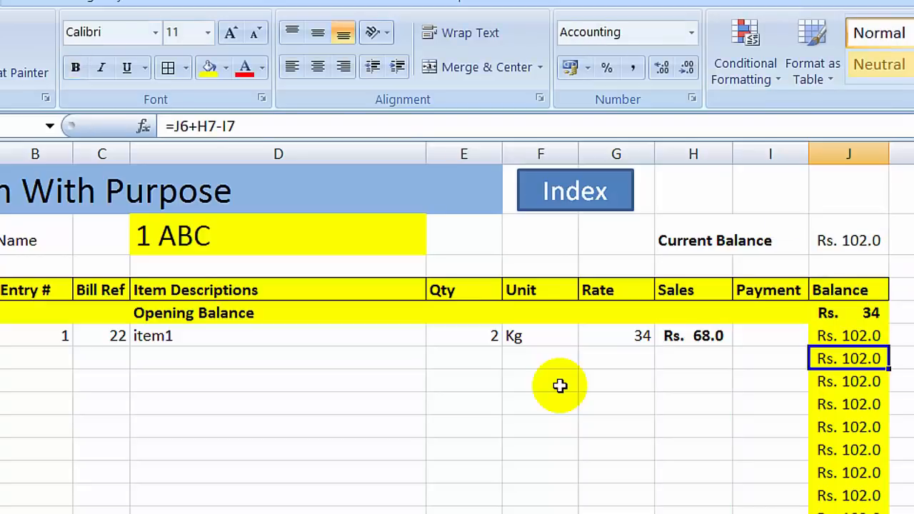
key("Down")
key("Down")
key("Down")
key("Down")
key("Down")
key("Down")
key("Down")
key("Down")
key("Down")
key("Down")
key("Down")
key("Up")
key("Up")
key("Up")
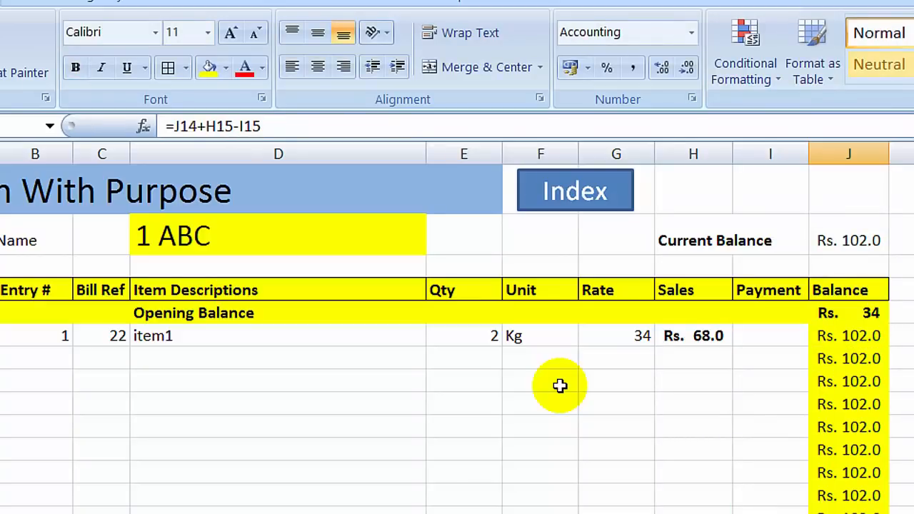
Make the Current Balance amount in cell J2 bold
key("Up")
key("Up")
key("Up")
key("Up")
key("Up")
key("Up")
key("Up")
key("Up")
key("Up")
key("Up")
key("Up")
key("Up")
key("Up")
key("Down")
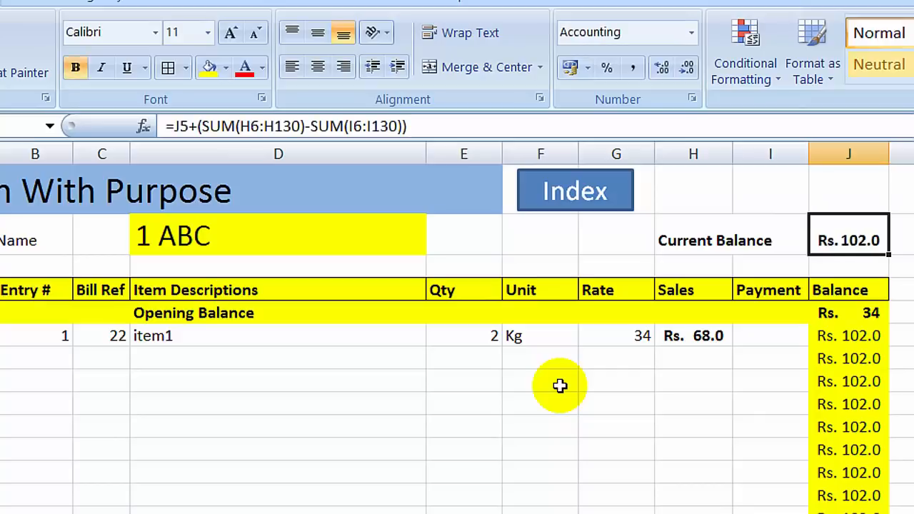
Review the Current Balance label and amount, the opening balance in J5 and the ledger rows below it
key("Left")
key("Left")
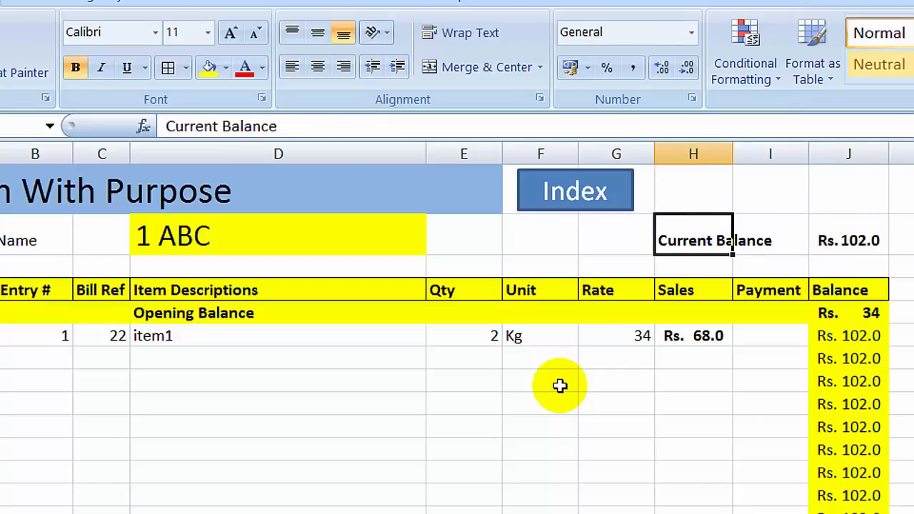
key("Right")
key("Right")
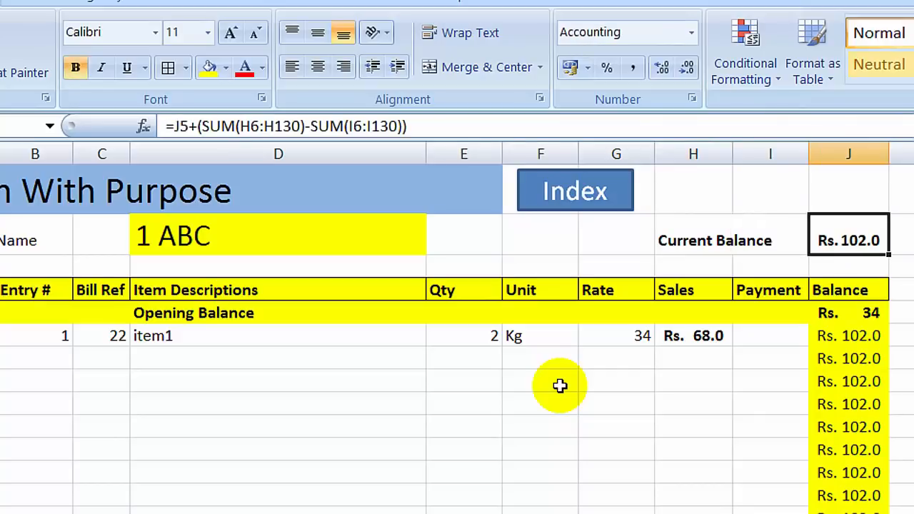
key("Down")
key("Down")
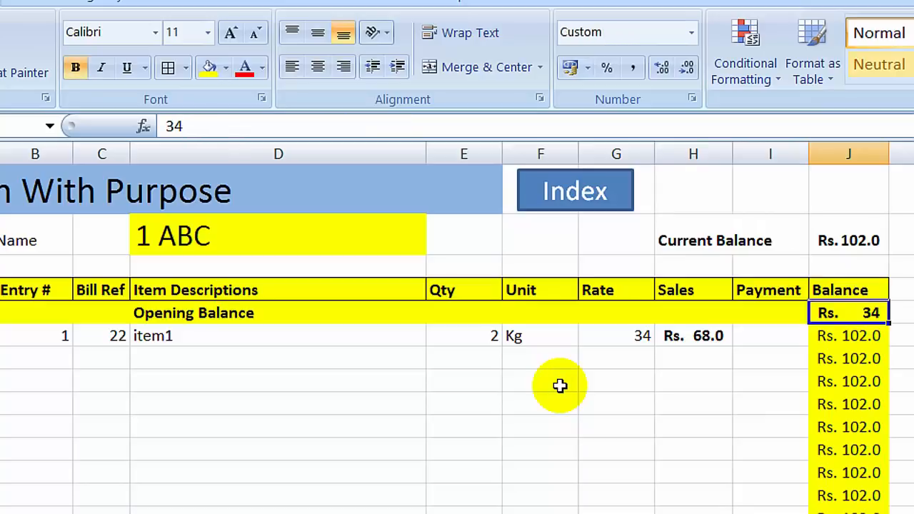
key("Down")
key("Left")
key("Left")
key("Left")
key("Left")
key("Left")
key("Left")
key("Left")
key("Left")
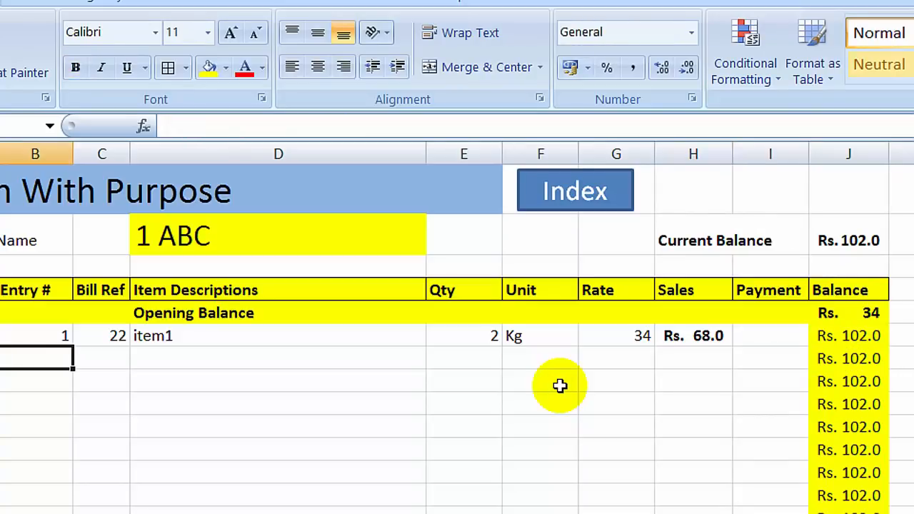
key("Right")
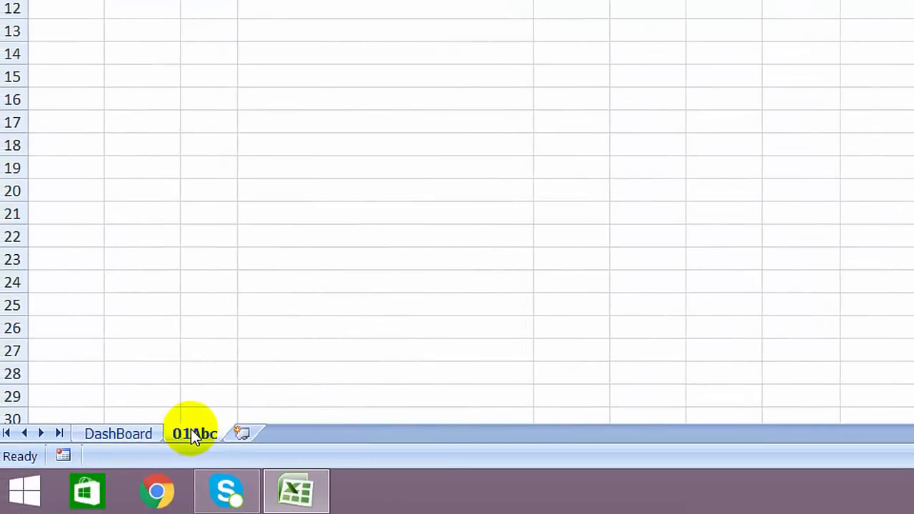
Create a copy of the 01Abc sheet at the end of the Customers Data.xlsx workbook
right_click(193, 435)
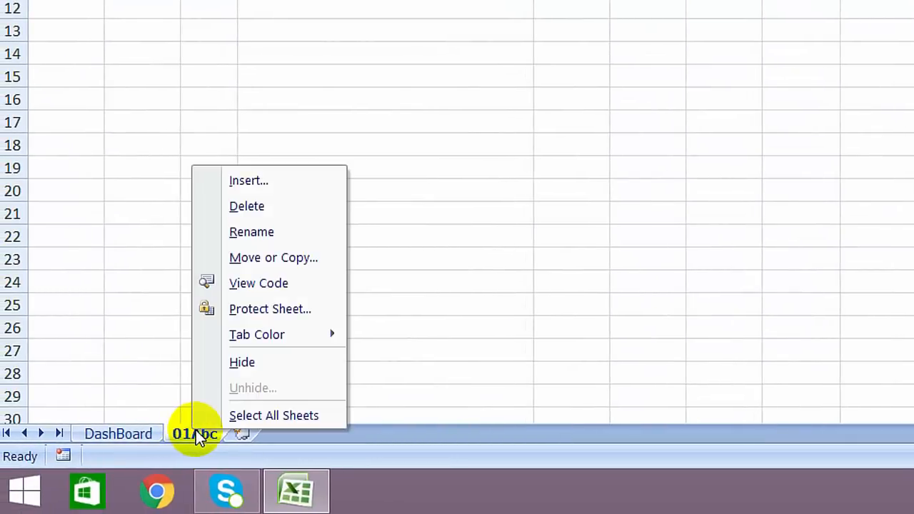
left_click(311, 256)
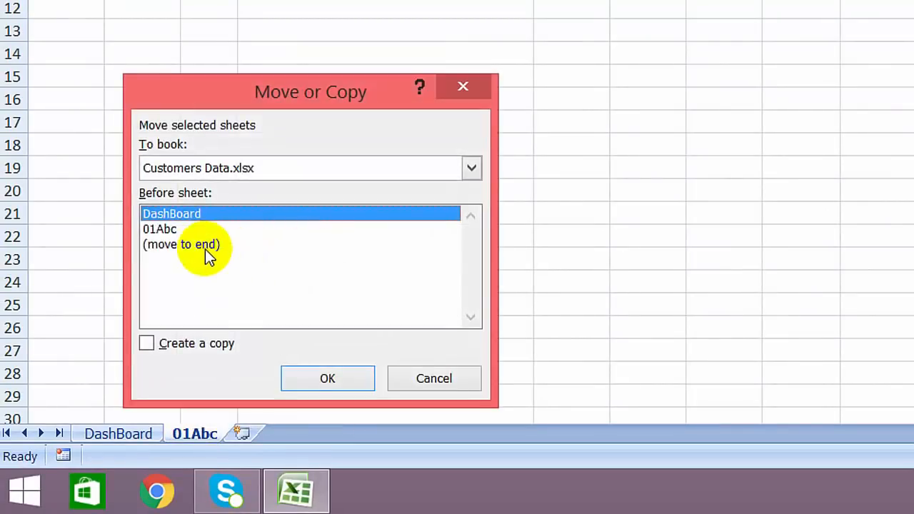
left_click(190, 246)
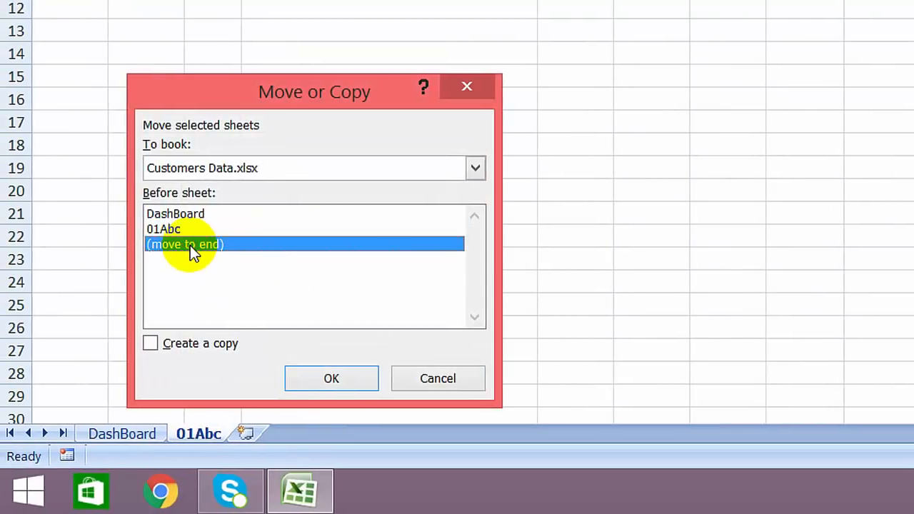
left_click(150, 345)
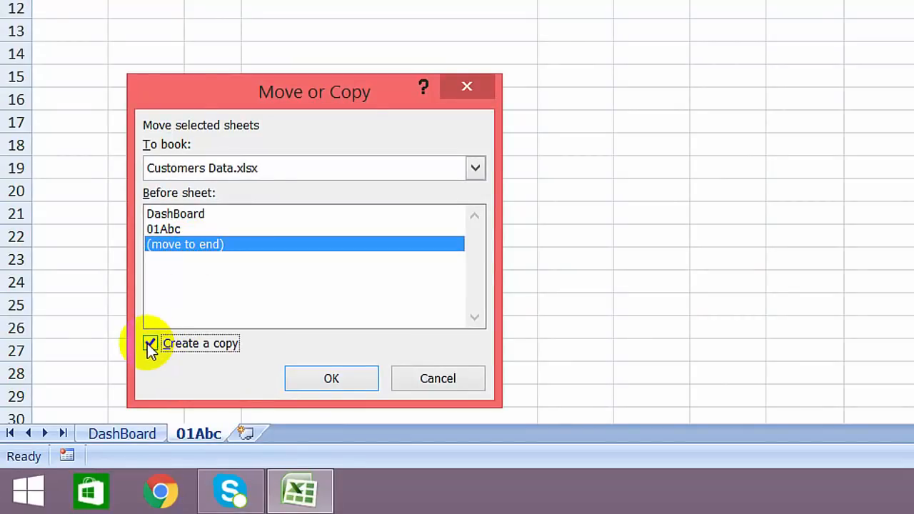
left_click(311, 378)
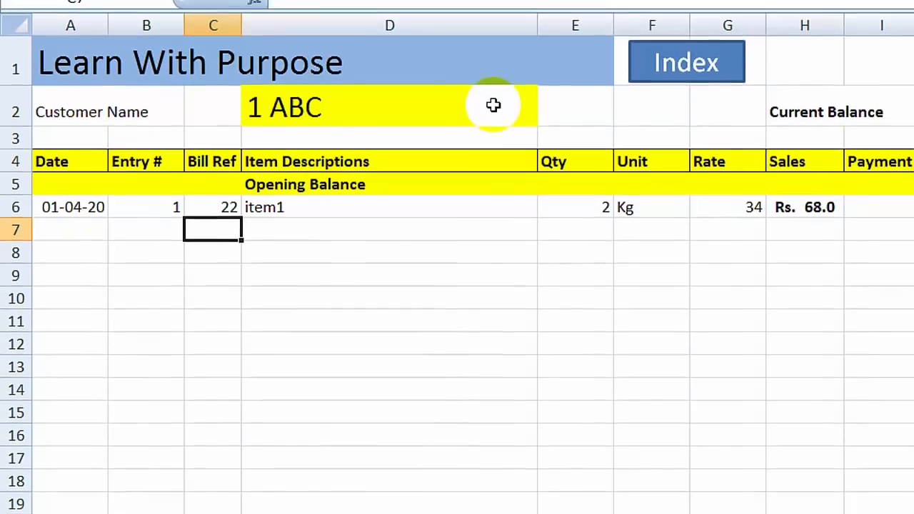
Set the Customer Name in cell D2 of the copied sheet to 2 Xyz from its dropdown list
left_click(521, 126)
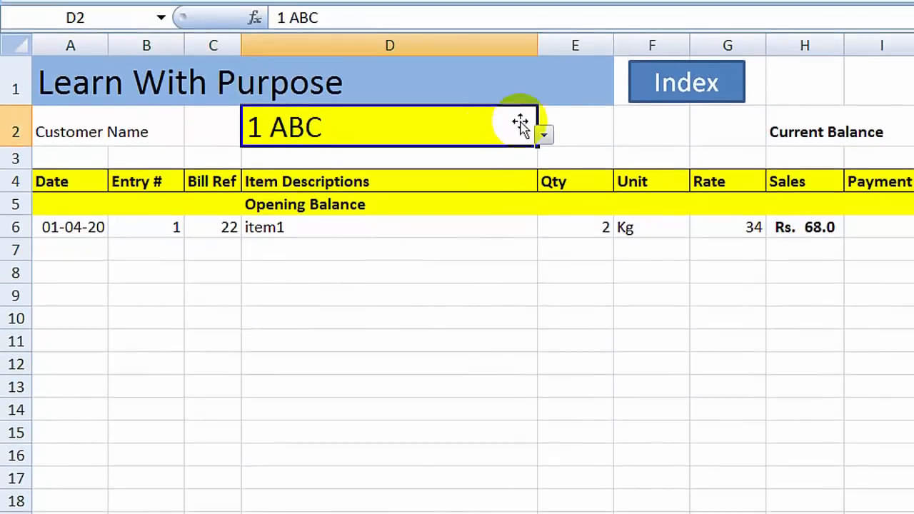
left_click(544, 142)
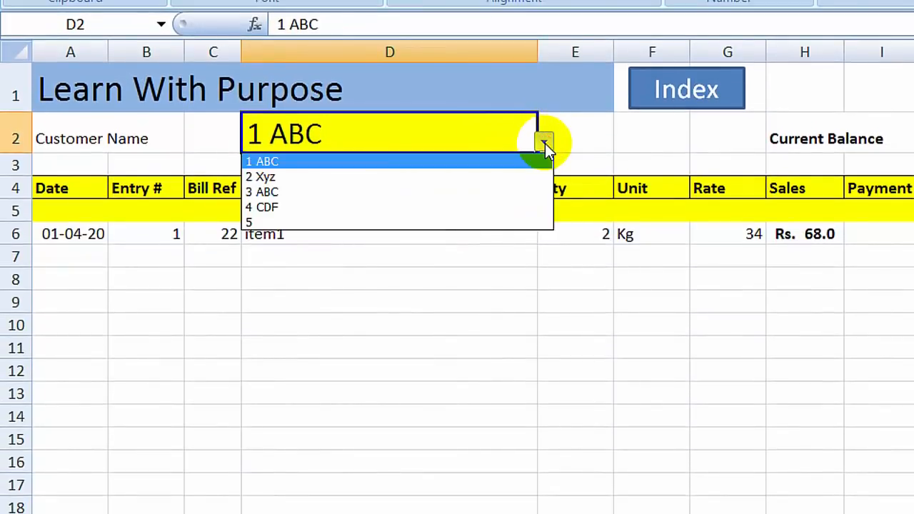
left_click(437, 178)
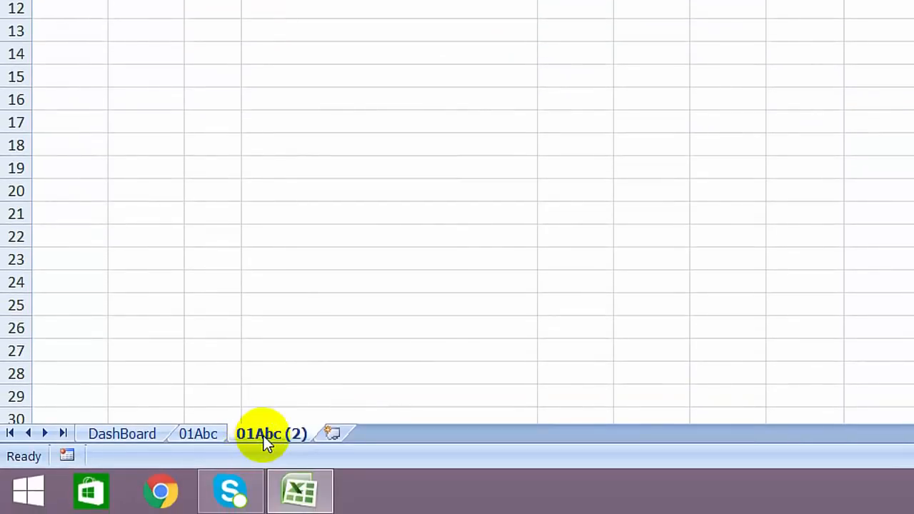
Rename the copied sheet 01Abc (2) as 02Xyz
double_click(263, 434)
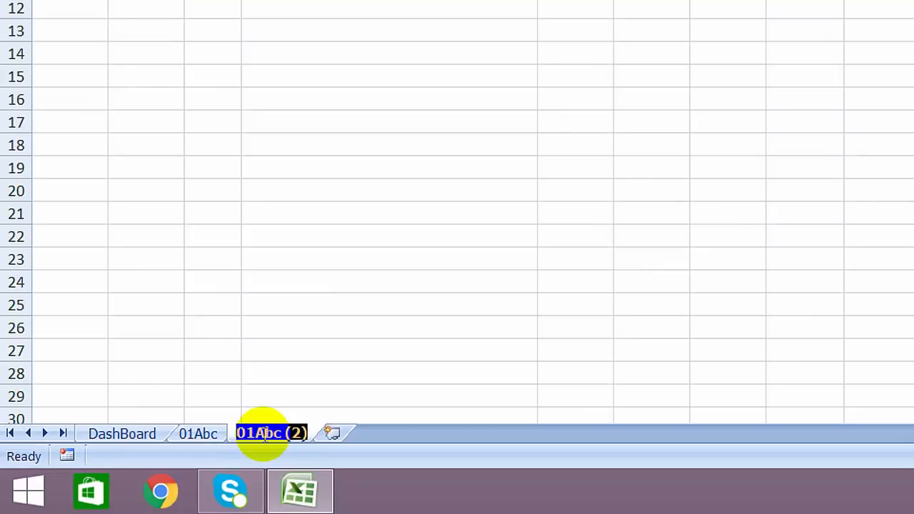
type("02")
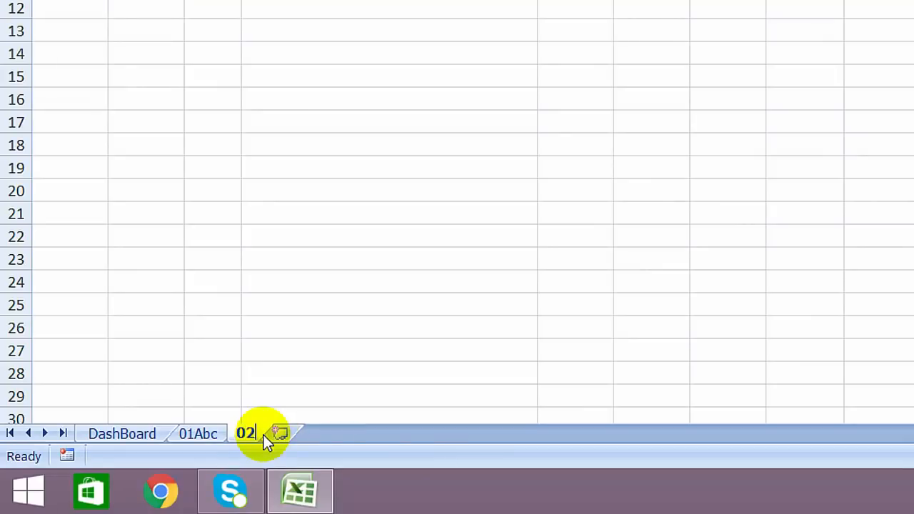
type("Xyz")
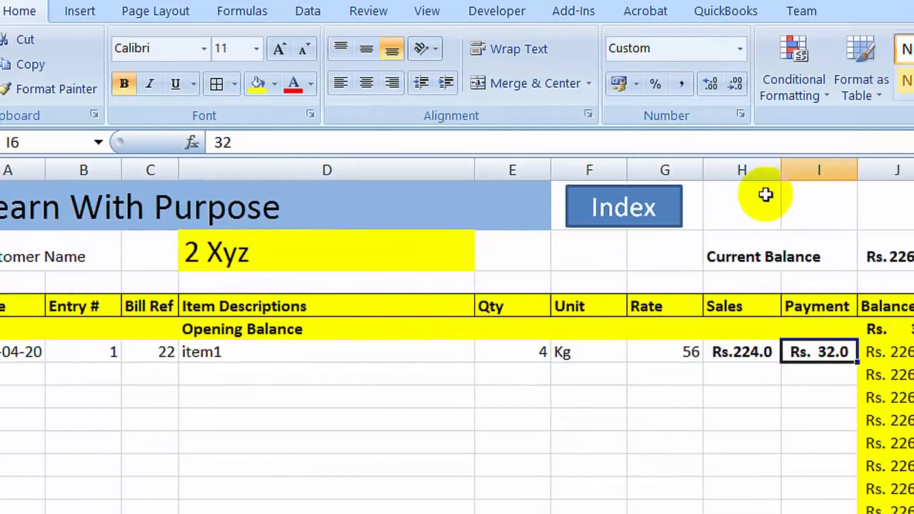
Follow the Index link to the DashBoard sheet and examine the Customer, Ledger Name and Balance cells in row 4
left_click(637, 222)
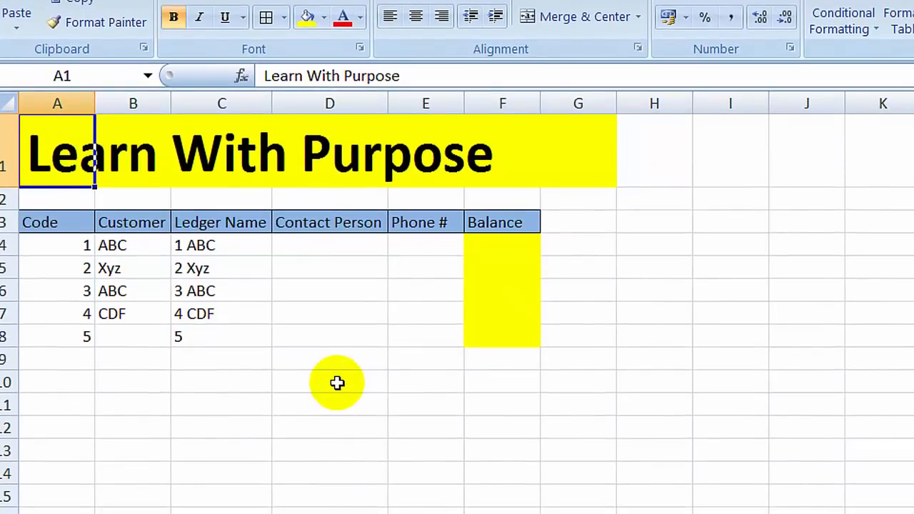
left_click(337, 391)
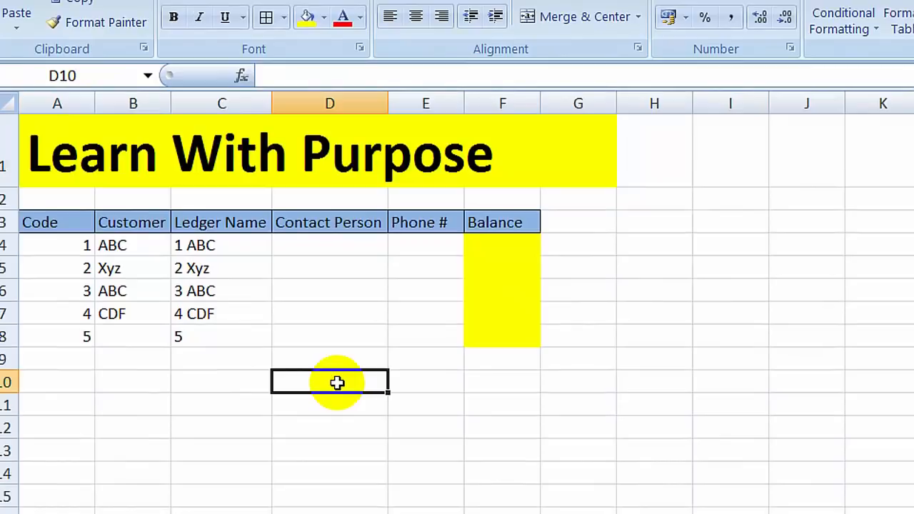
left_click(499, 245)
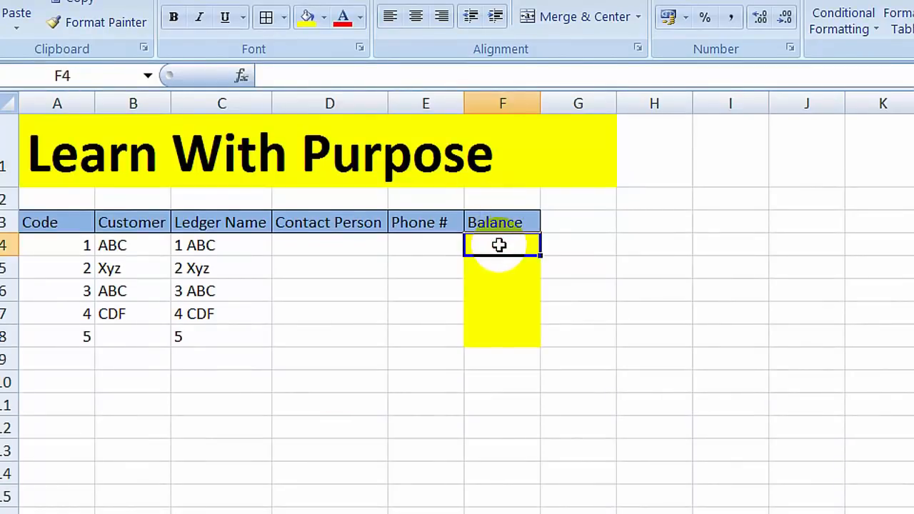
left_click(118, 243)
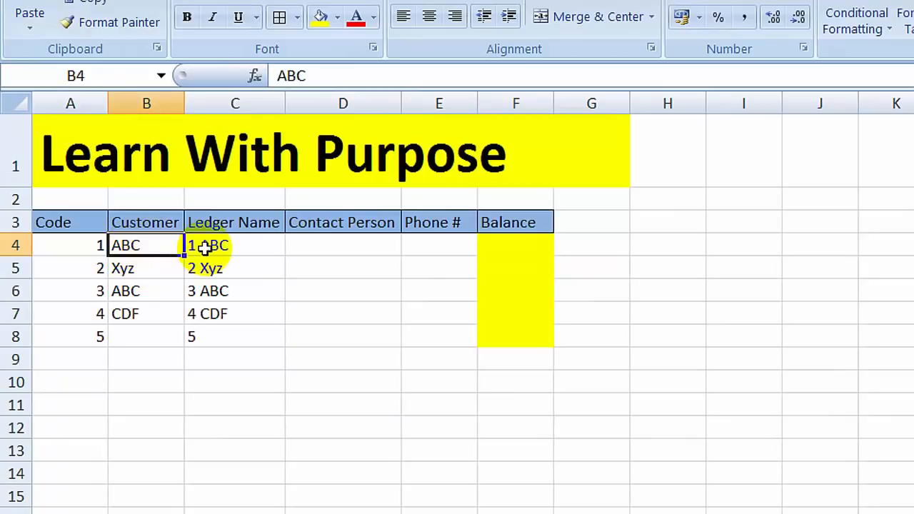
left_click(237, 247)
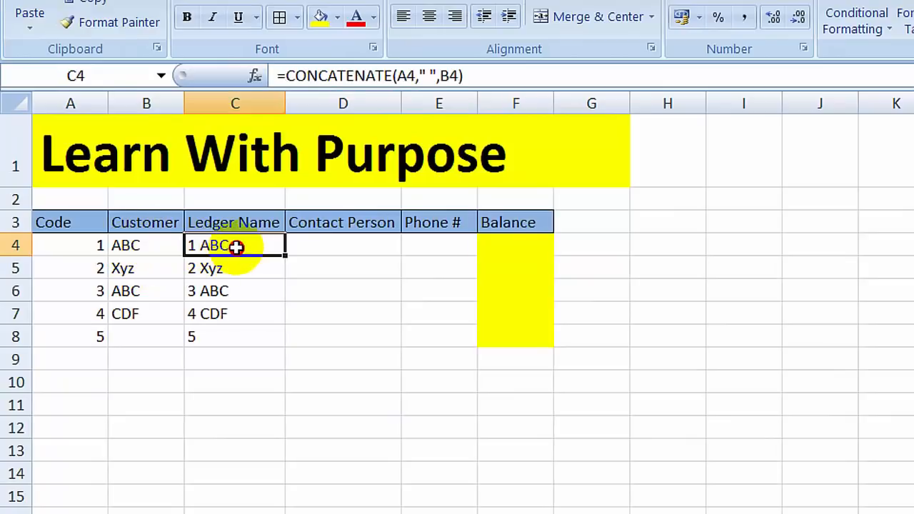
left_click(148, 242)
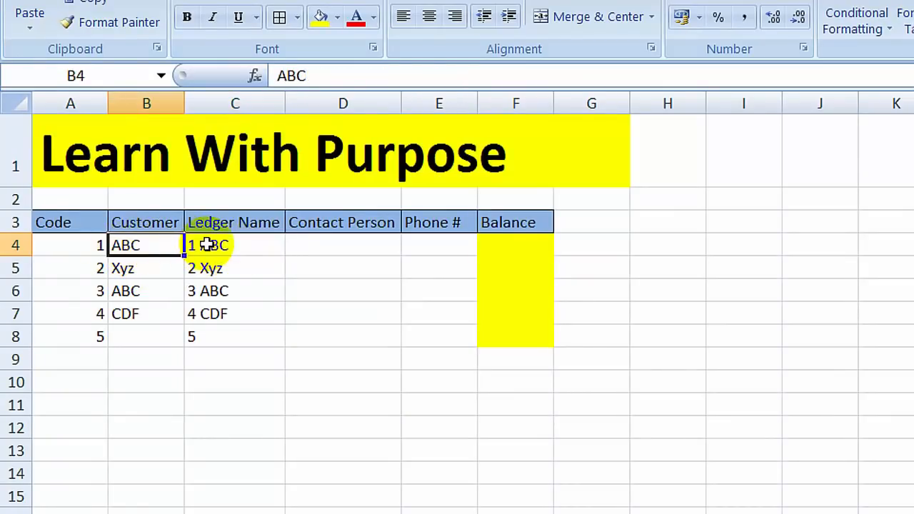
Hyperlink the Ledger Name cell C4 (1 ABC) to cell A1 of the 01Abc sheet in this document
left_click(228, 244)
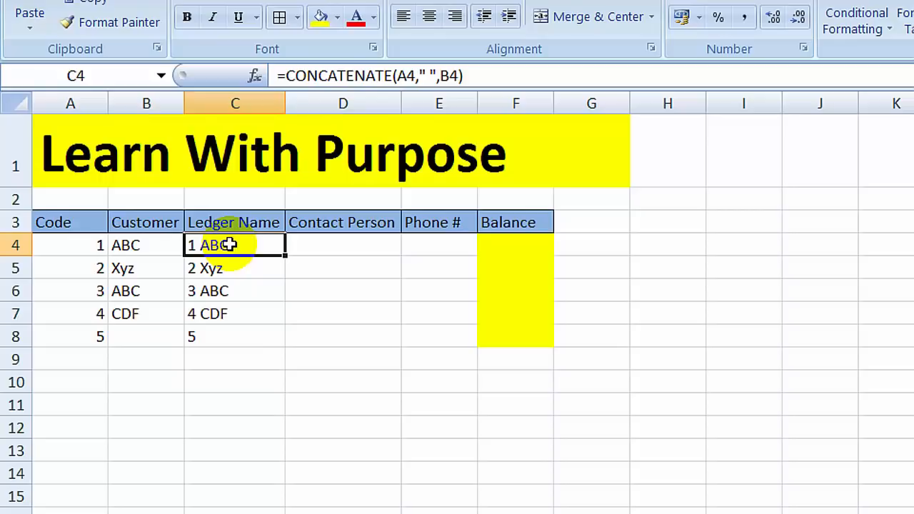
right_click(243, 241)
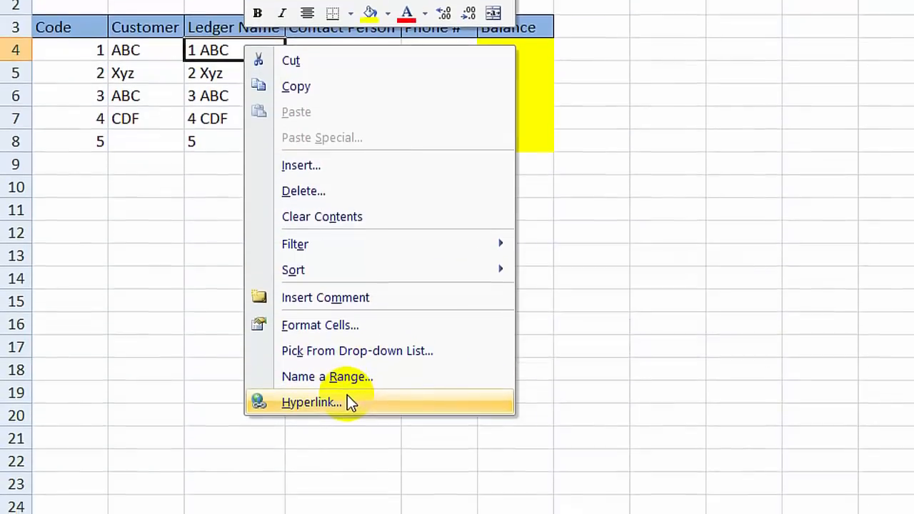
left_click(348, 396)
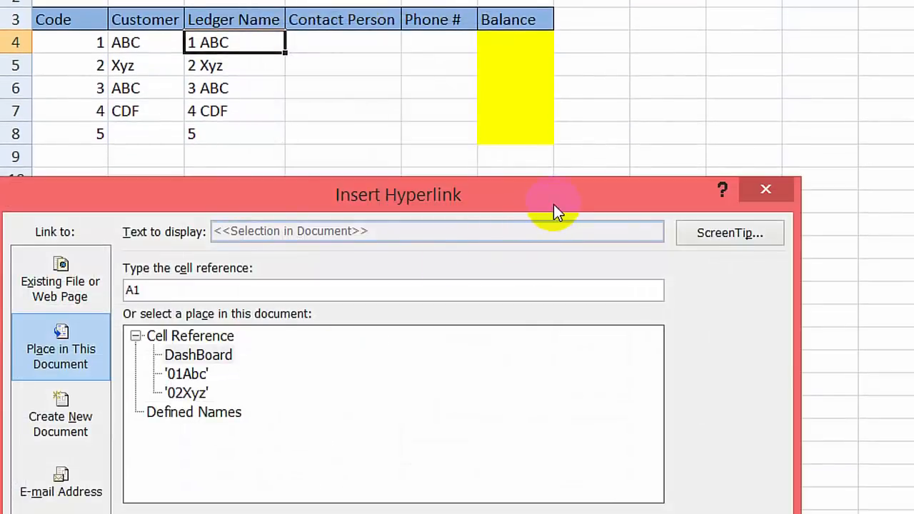
left_click_drag(553, 204, 613, 195)
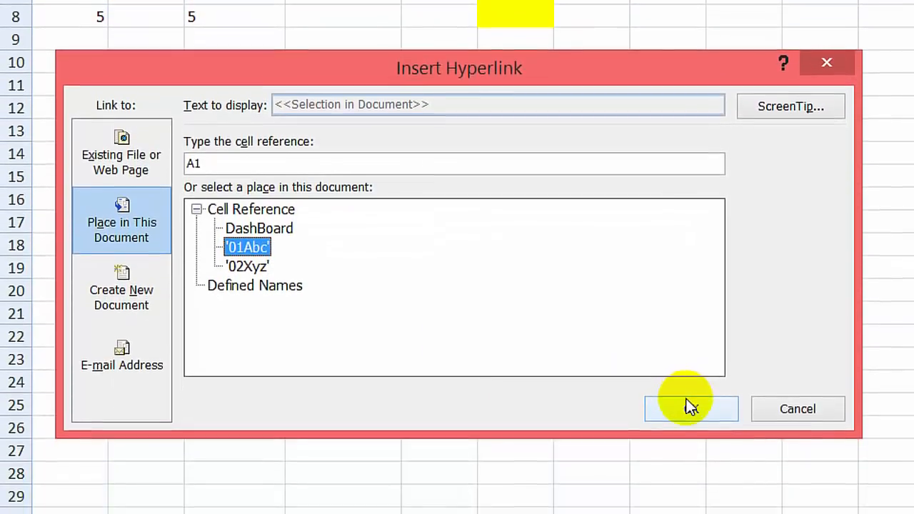
left_click(687, 391)
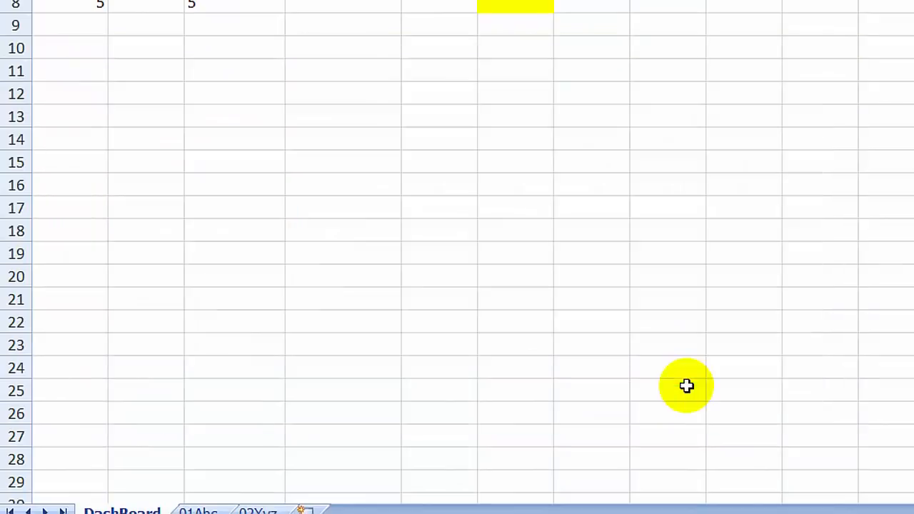
Hyperlink the Ledger Name cell C5 (2 Xyz) to cell A1 of the 02Xyz sheet in this document
left_click(216, 110)
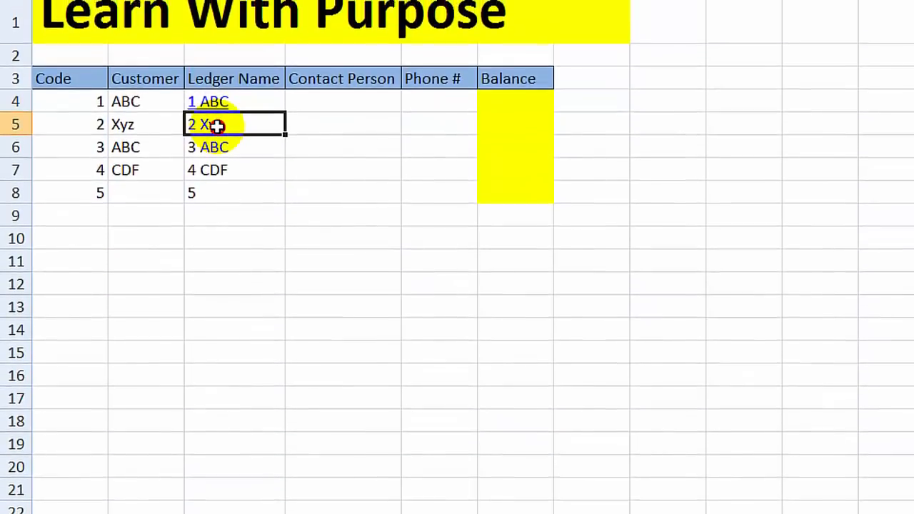
right_click(216, 112)
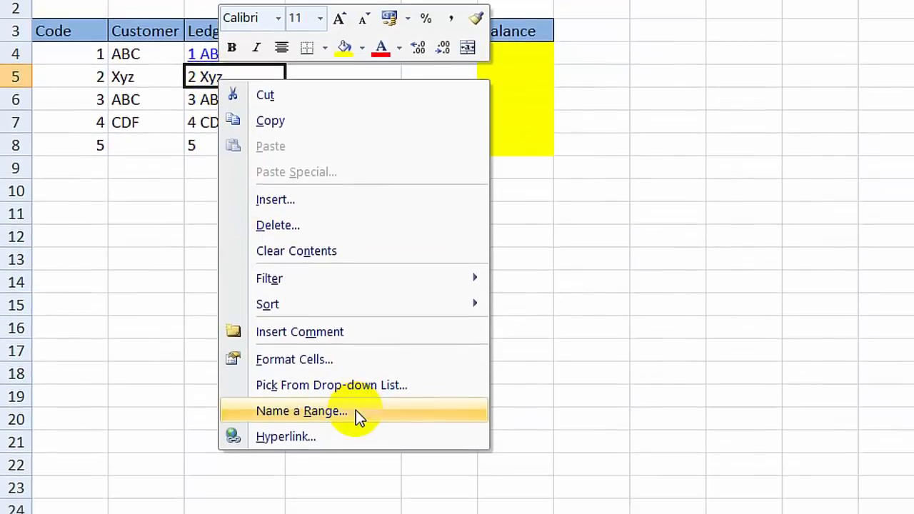
left_click(364, 397)
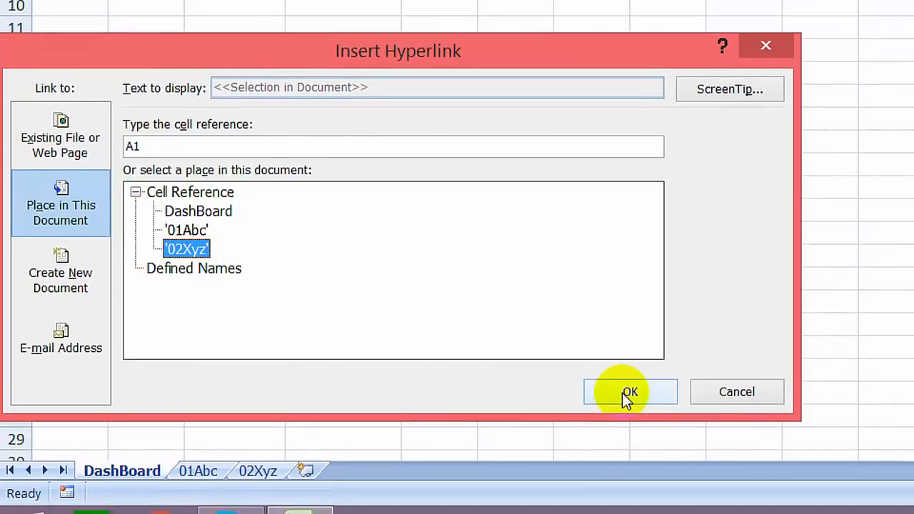
left_click(622, 392)
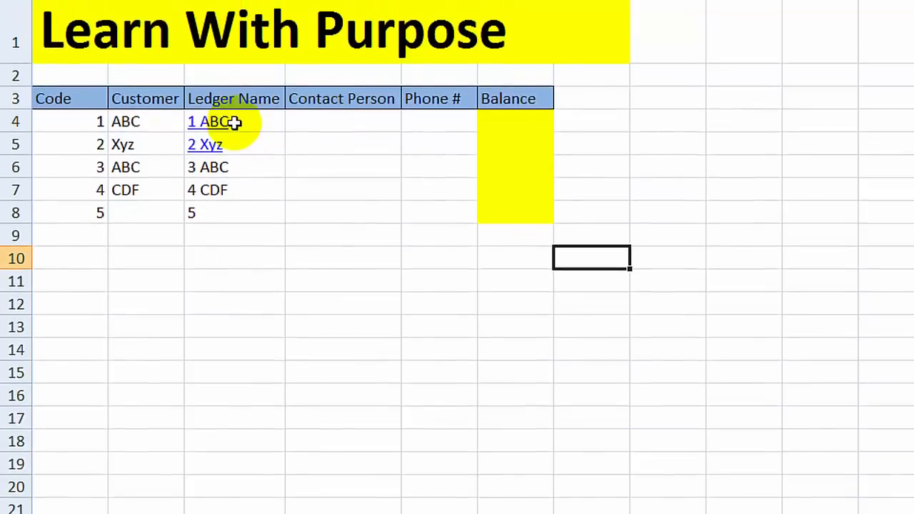
Test the 1 ABC and 2 Xyz ledger links, returning to the DashBoard through each sheet's Index link
left_click(212, 137)
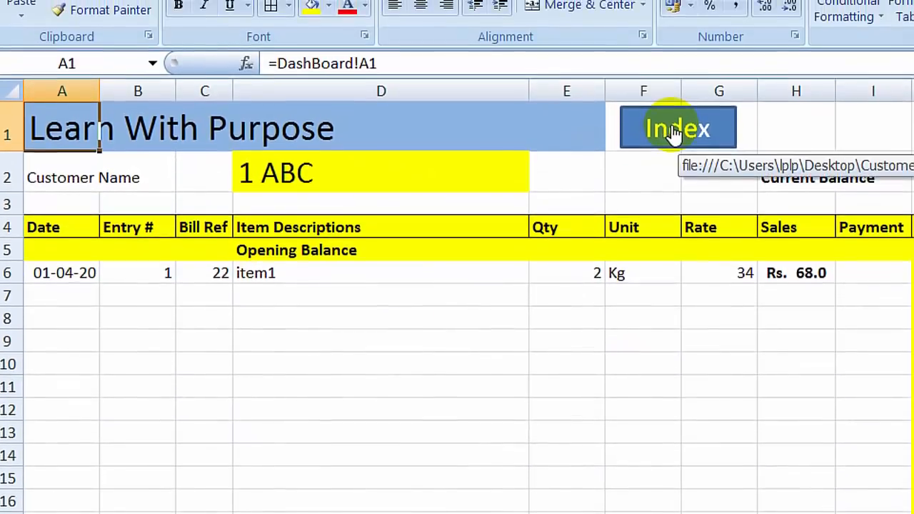
left_click(675, 60)
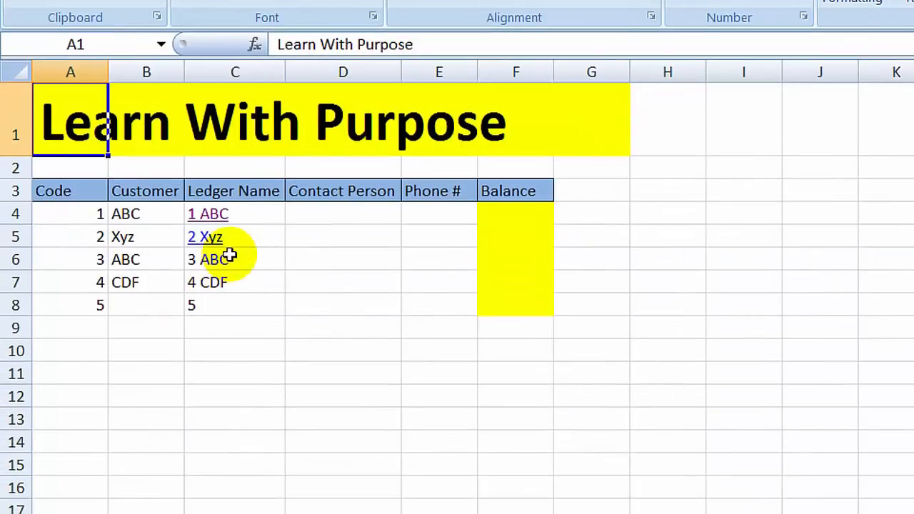
left_click(214, 240)
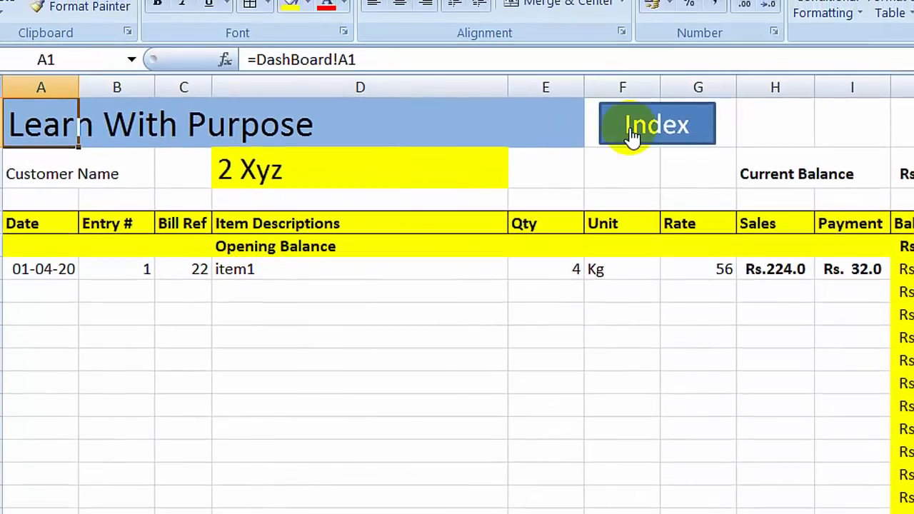
left_click(635, 122)
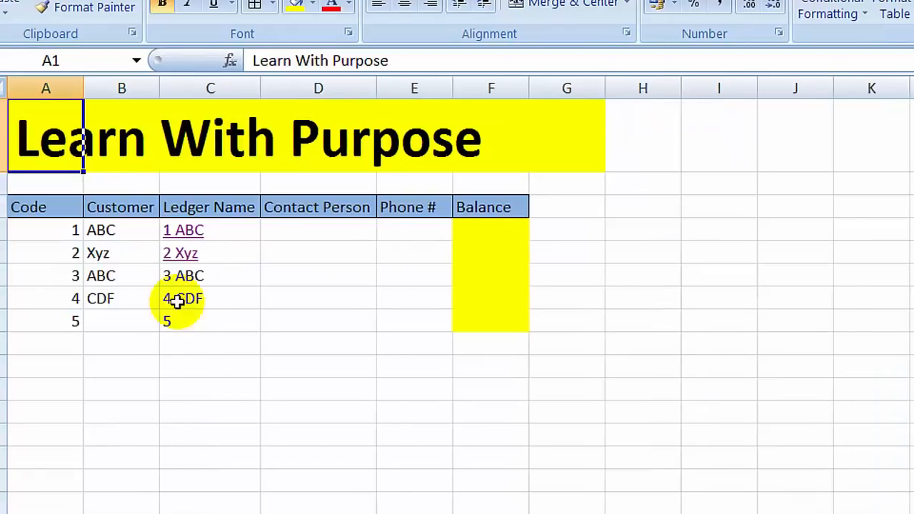
left_click(345, 285)
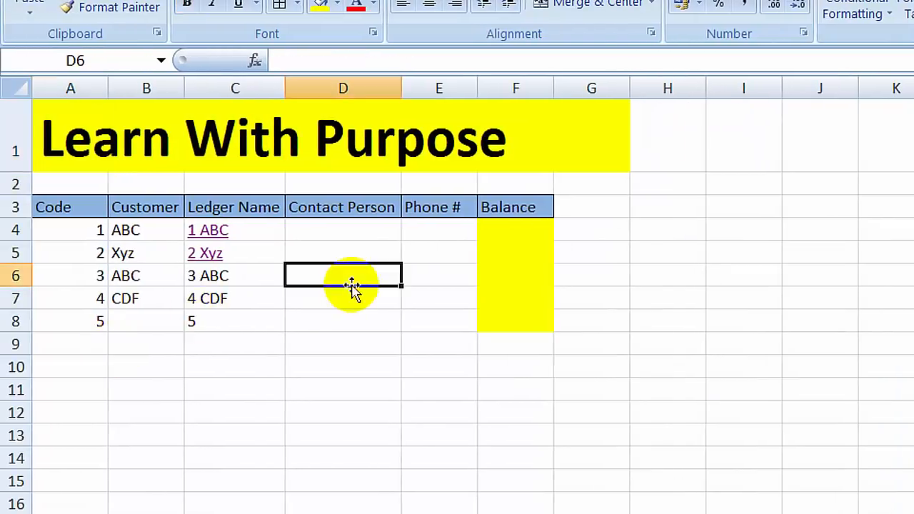
Link the Balance cell F4 to the current balance on the first customer's sheet with the formula ='01Abc'!J2
left_click(529, 224)
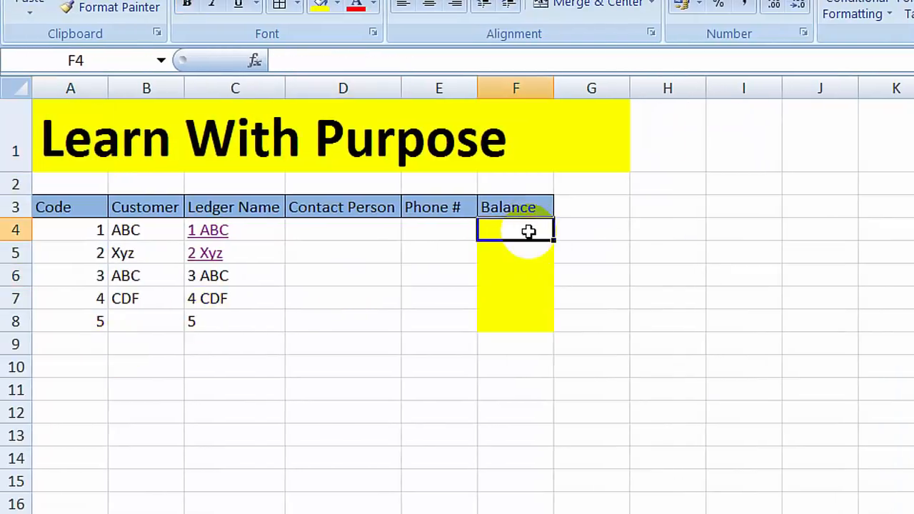
type("=")
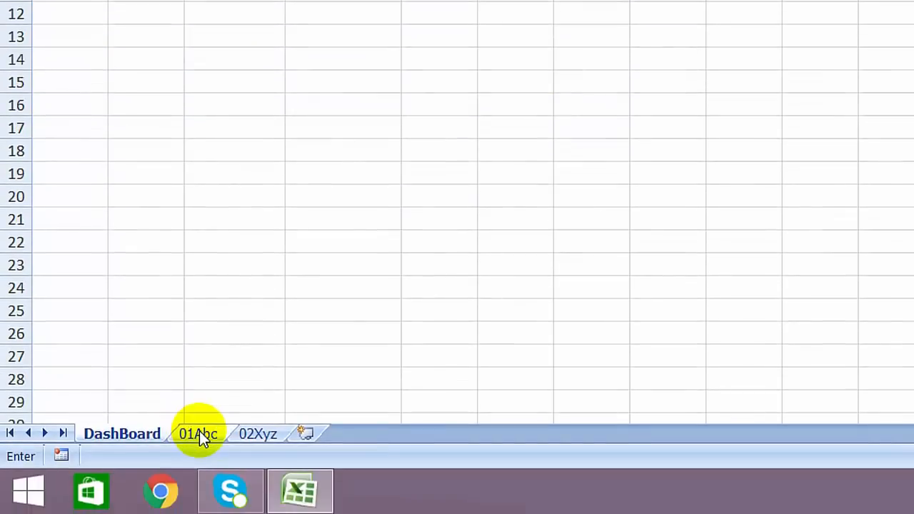
left_click(199, 432)
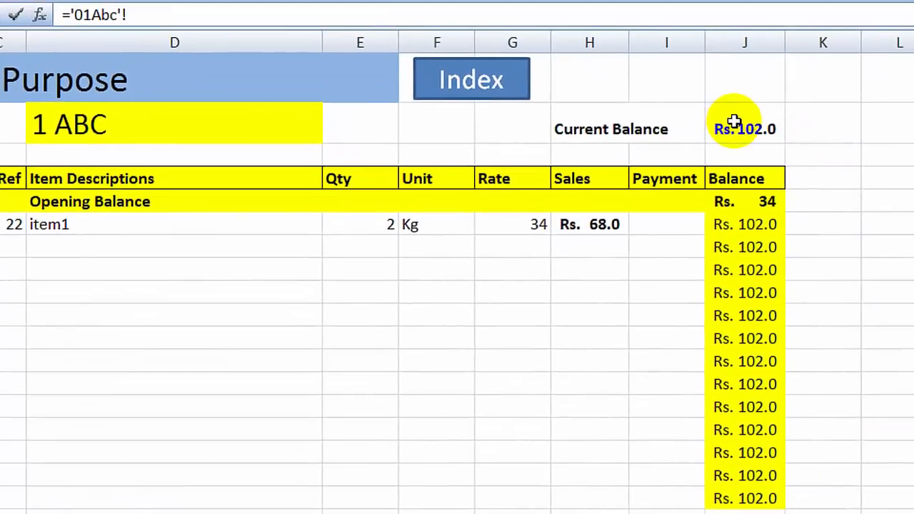
left_click(734, 121)
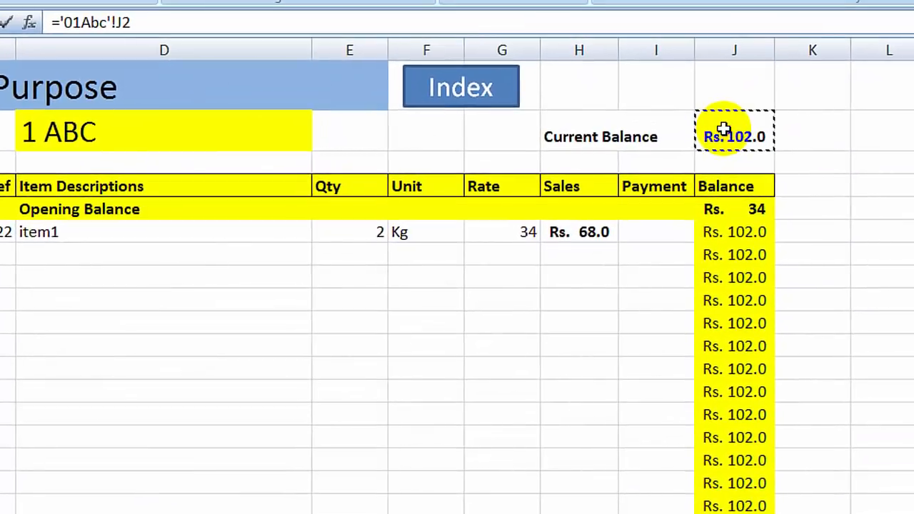
key("Return")
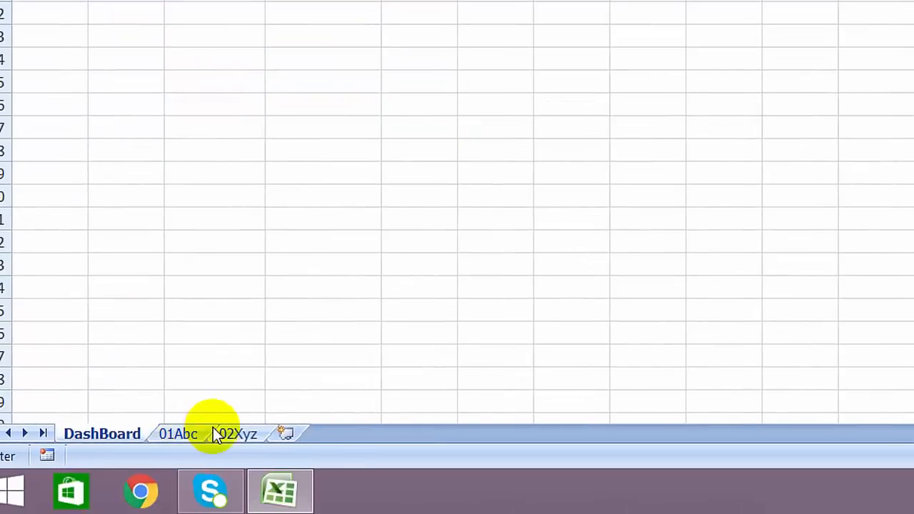
Link the Balance cell F5 to the current balance in cell J2 of the 02Xyz sheet
left_click(239, 434)
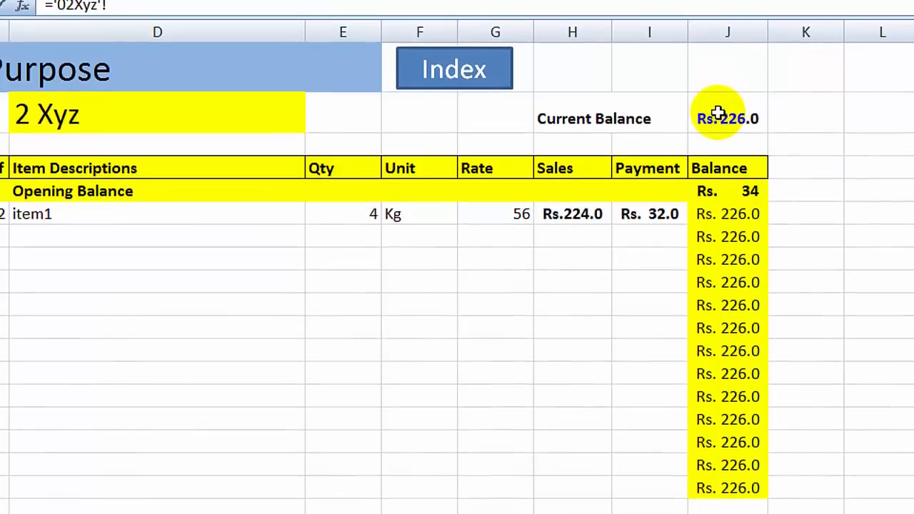
left_click(717, 115)
key("Return")
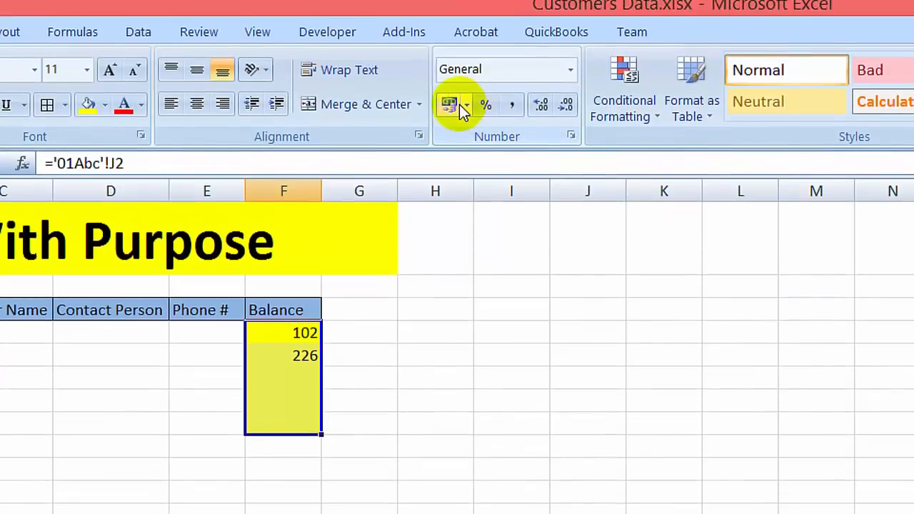
Format the Balance cells F4:F8 as Accounting in Rs. with no decimal places
left_click(455, 116)
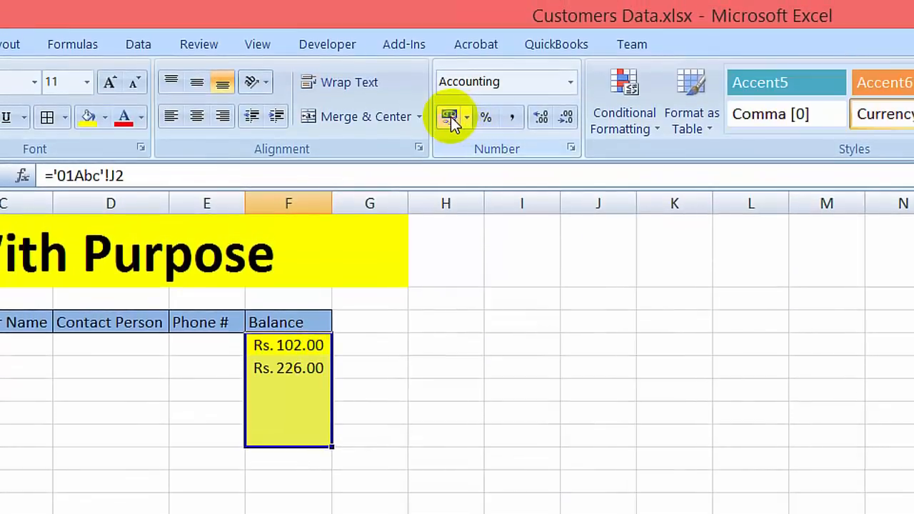
left_click(567, 116)
left_click(568, 116)
left_click(364, 353)
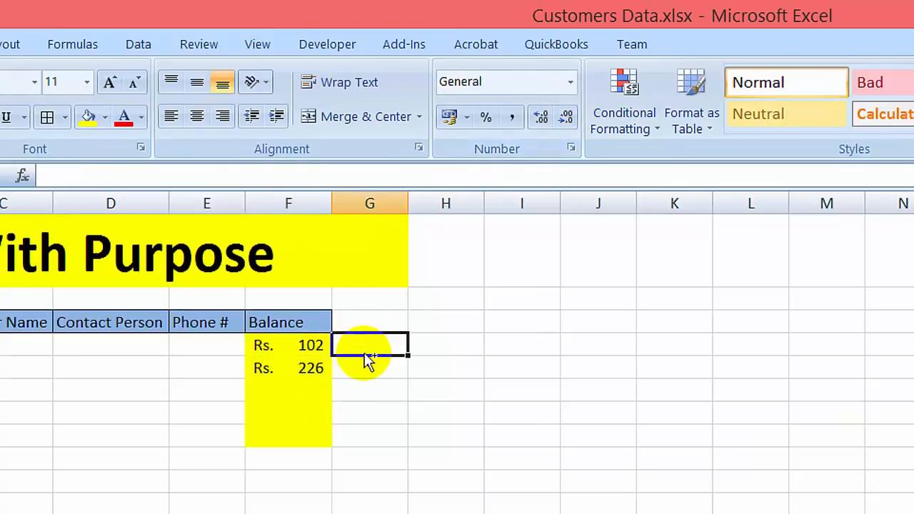
Follow the 1 ABC ledger link to check its current balance, and return to the DashBoard through the Index link
key("Left")
key("Left")
key("Left")
key("Left")
key("Left")
key("Left")
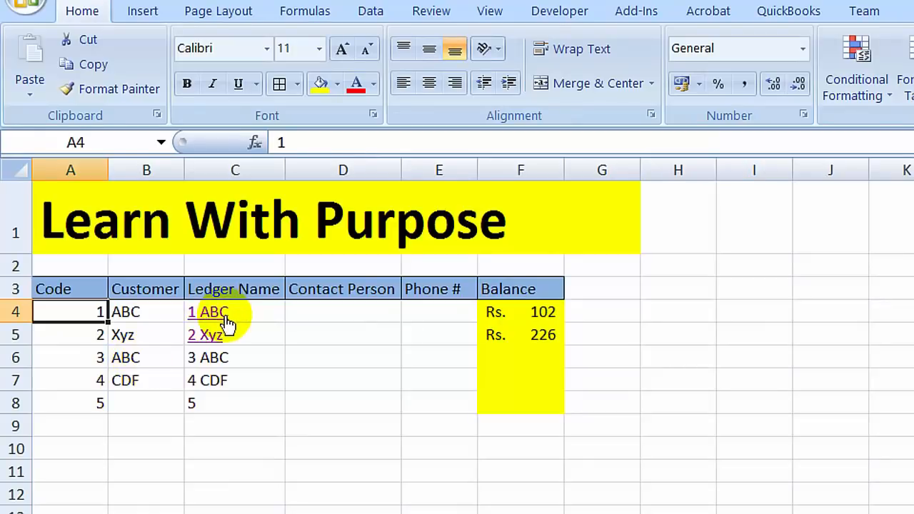
left_click(217, 324)
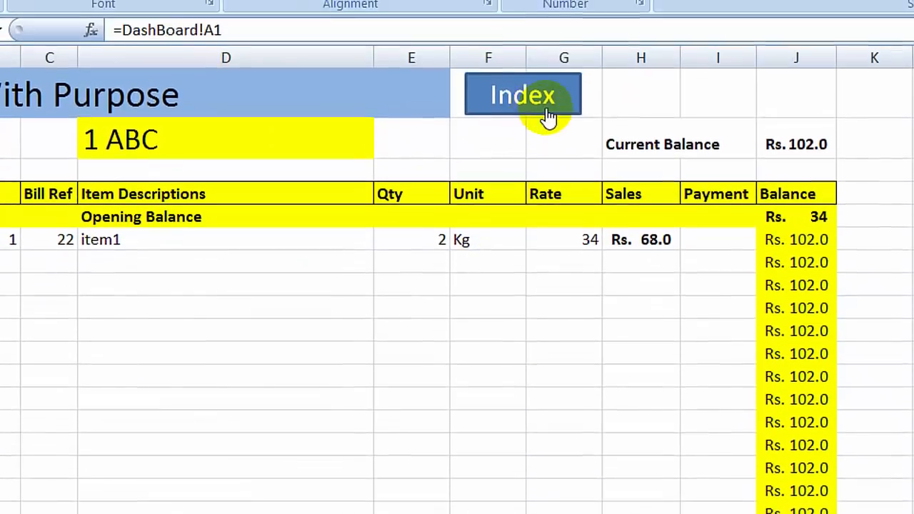
left_click(542, 84)
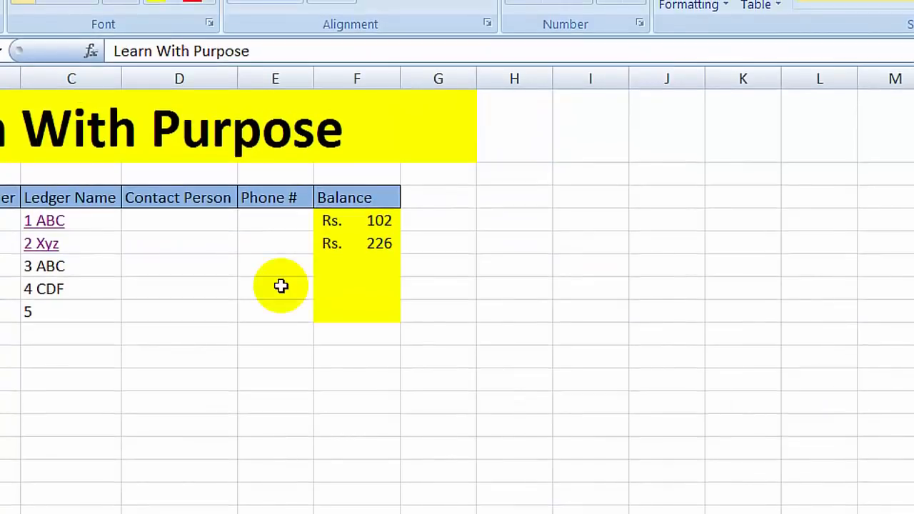